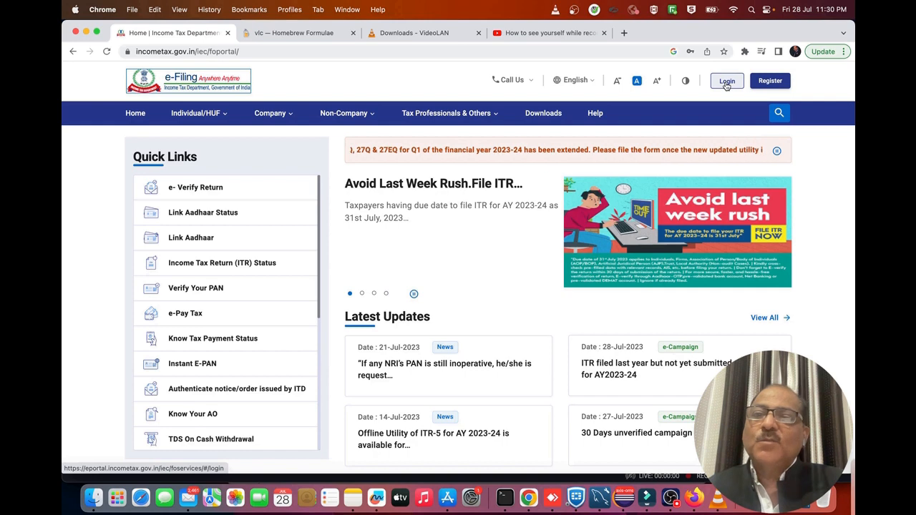
# Open the e-Filing login page and submit the taxpayer's user ID
pyautogui.click(726, 81)
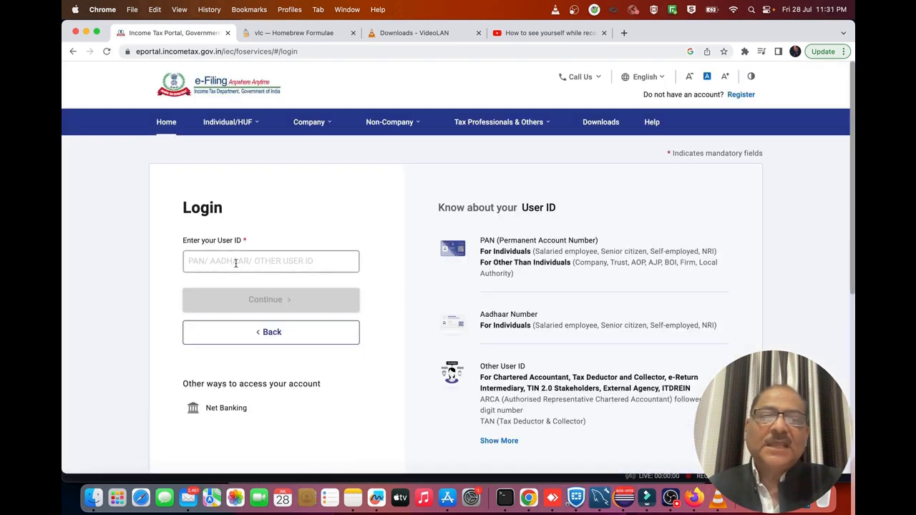
pyautogui.click(236, 264)
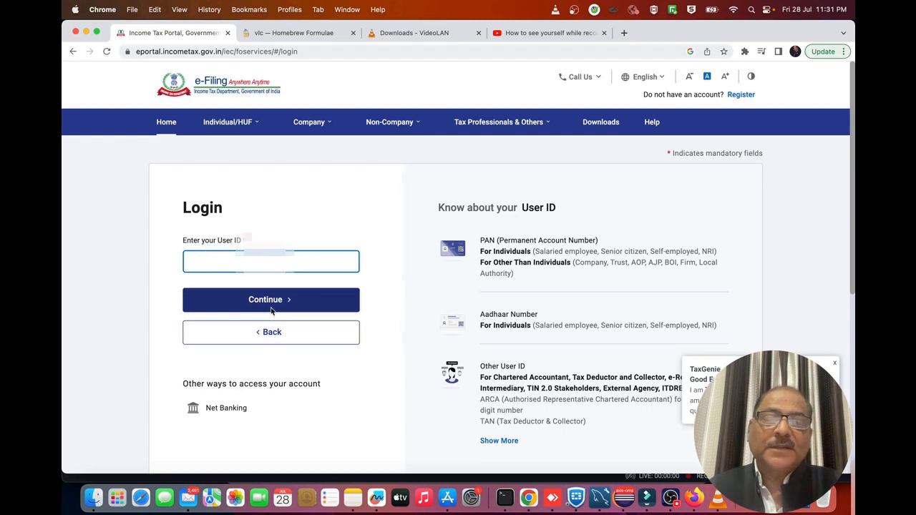
pyautogui.click(272, 310)
# Confirm the secure access message and enter the e-Filing account password
pyautogui.scroll(-1, 195, 325)
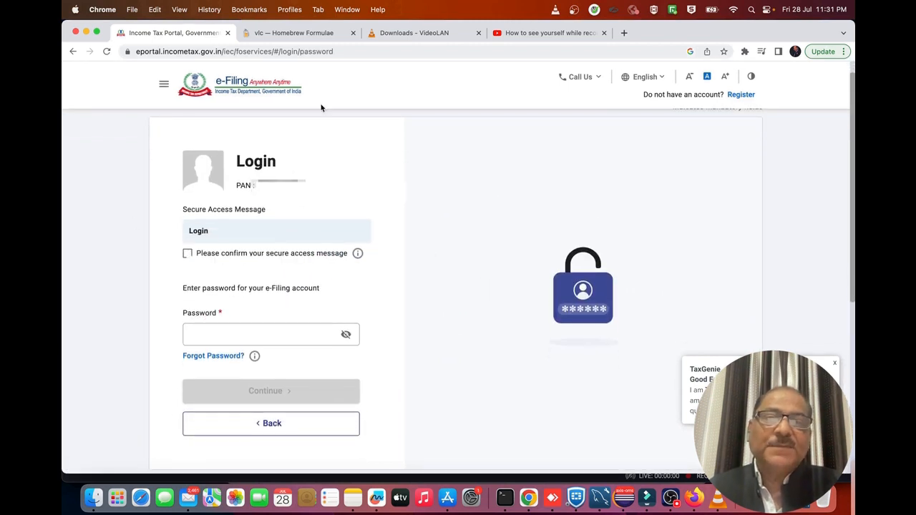
pyautogui.click(187, 255)
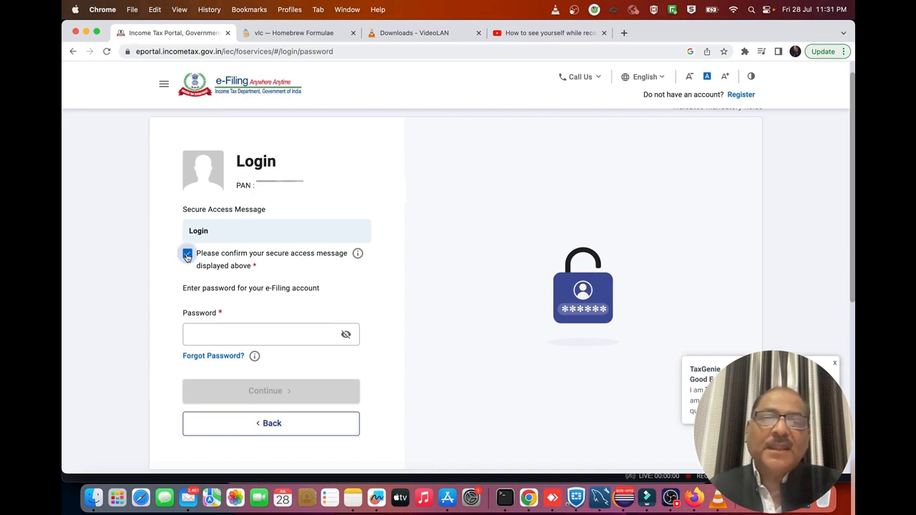
pyautogui.click(210, 339)
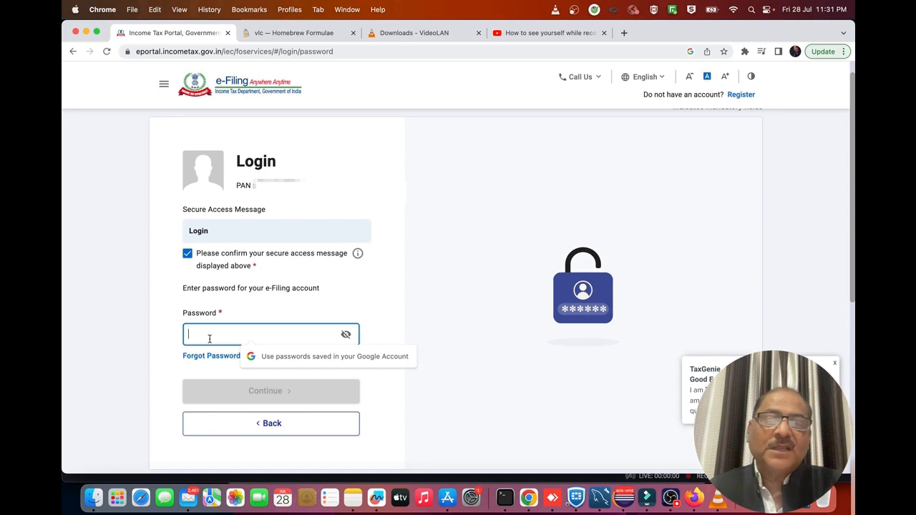
pyautogui.write('••')
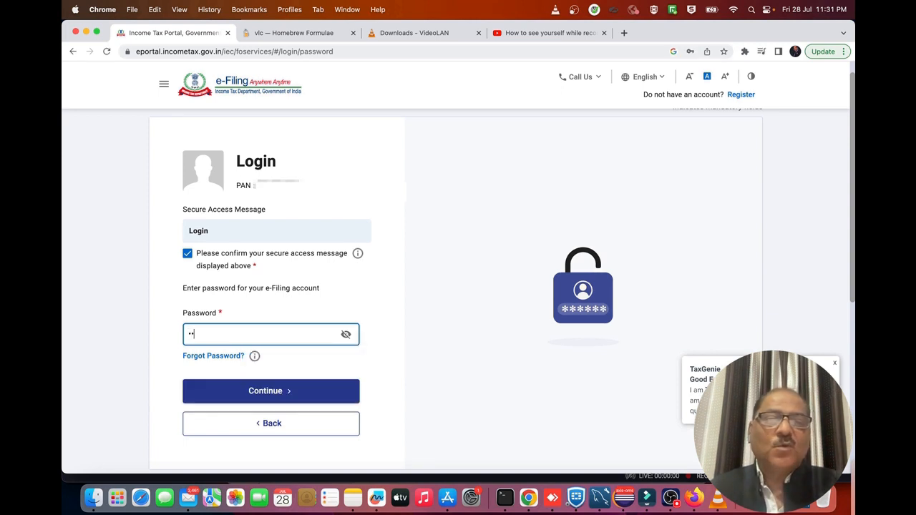
pyautogui.write('•')
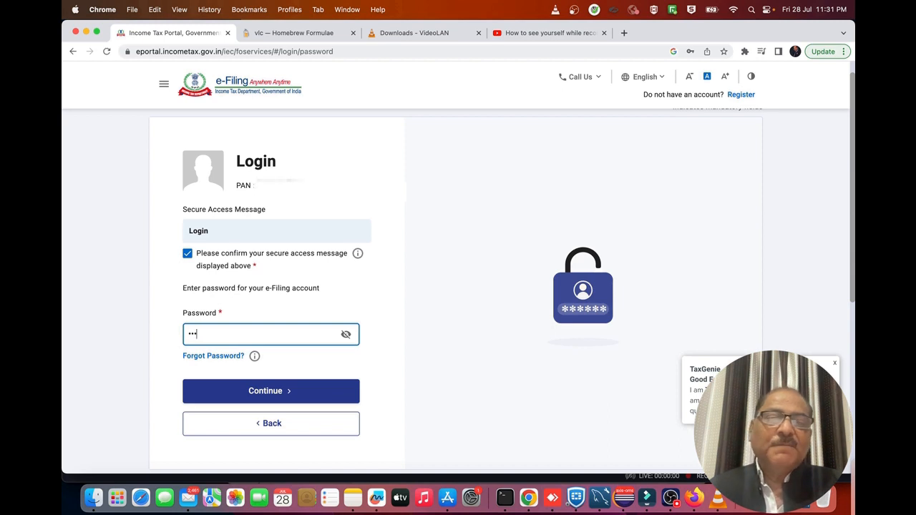
pyautogui.write('••')
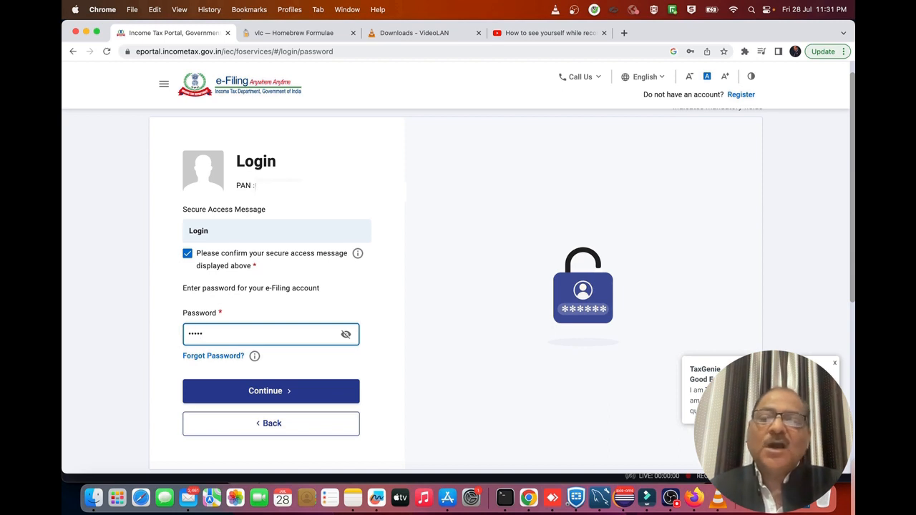
pyautogui.write('•')
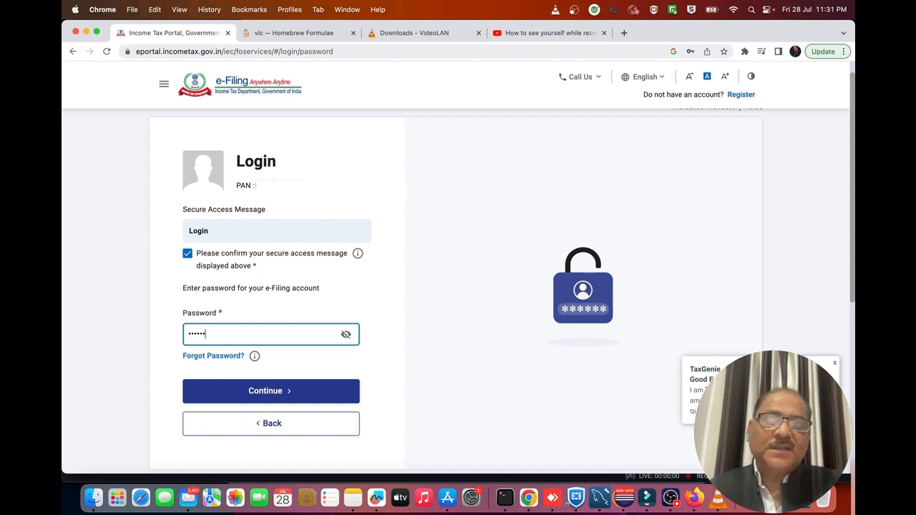
pyautogui.write('••')
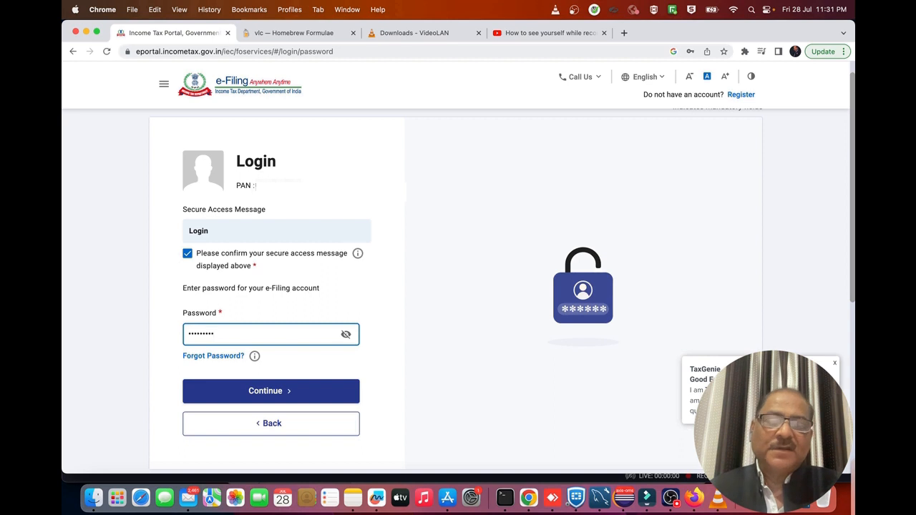
pyautogui.write('•')
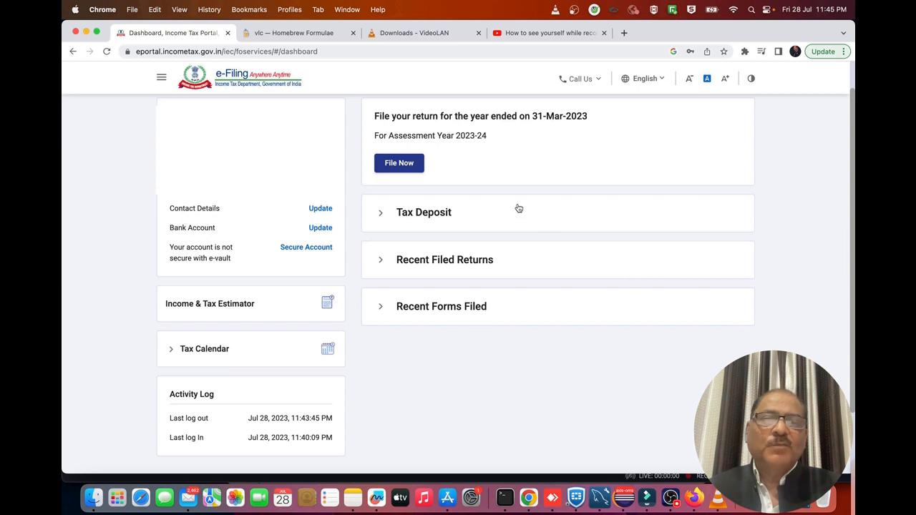
# Start filing the income tax return for assessment year 2023-24 in Online mode and continue
pyautogui.click(395, 169)
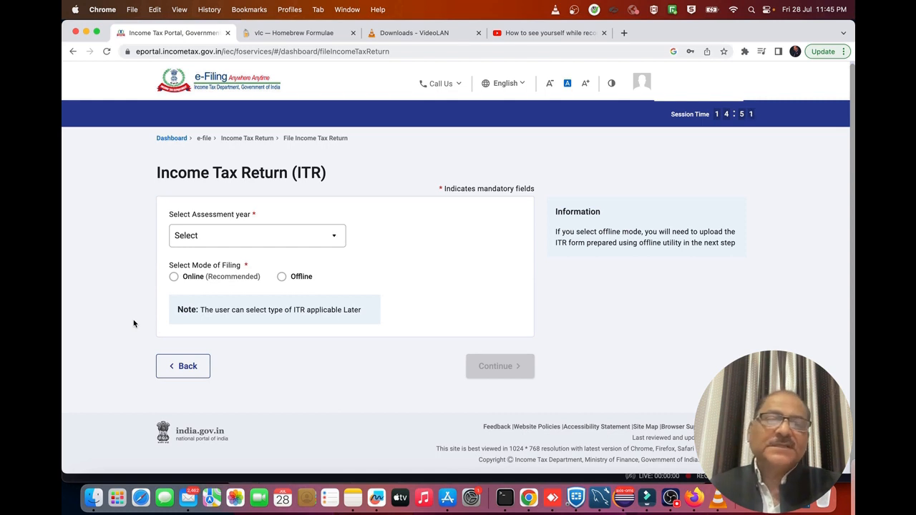
pyautogui.click(239, 239)
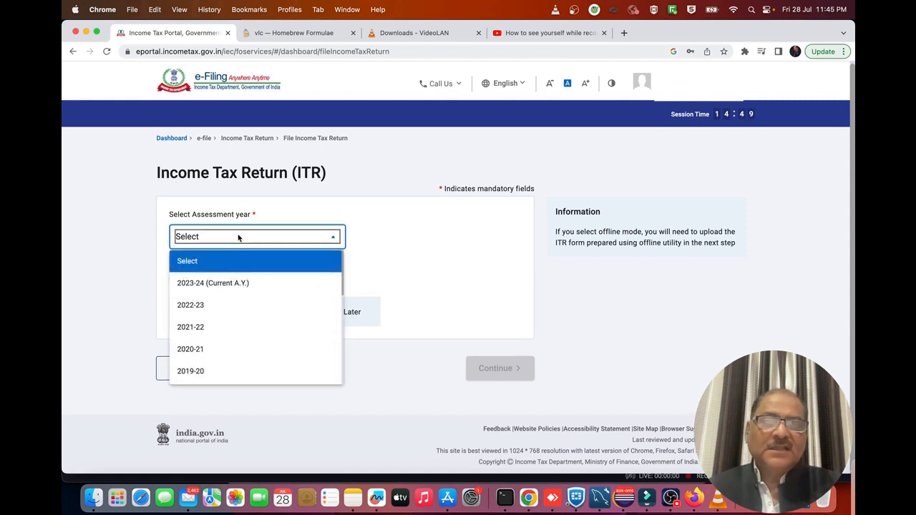
pyautogui.click(226, 284)
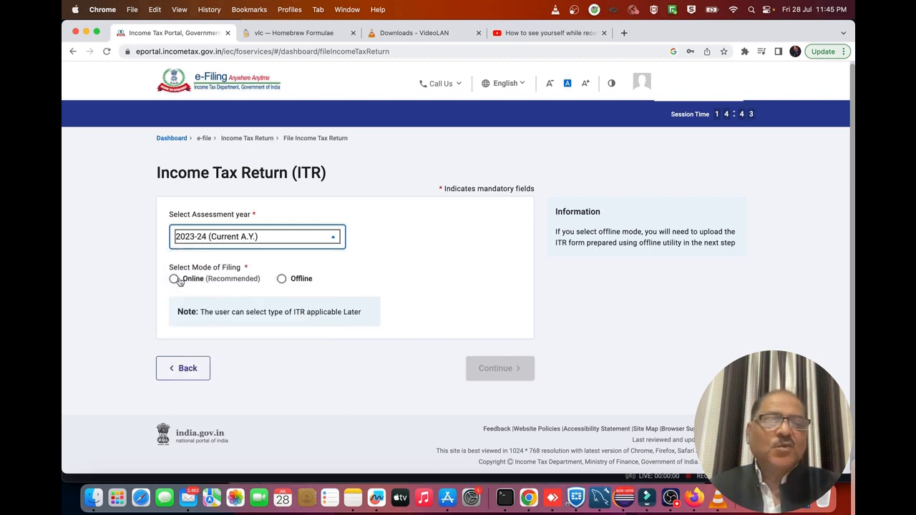
pyautogui.click(138, 246)
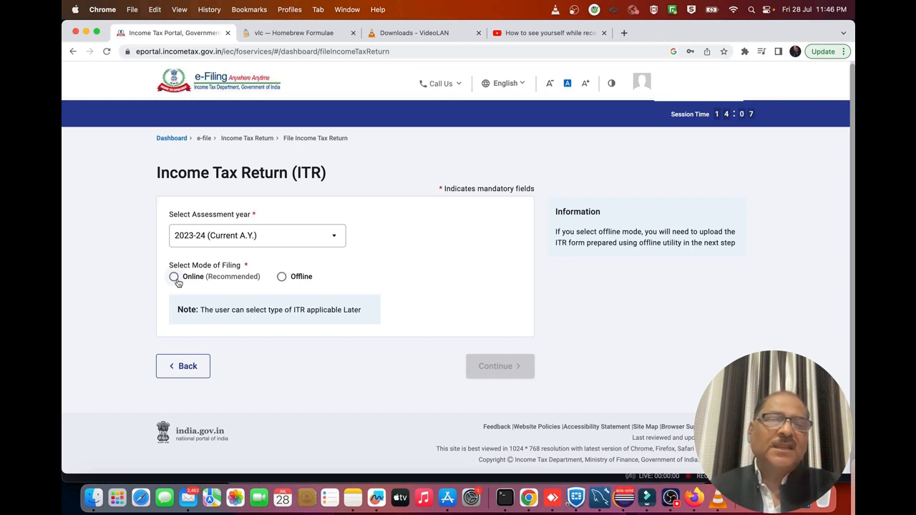
pyautogui.click(177, 281)
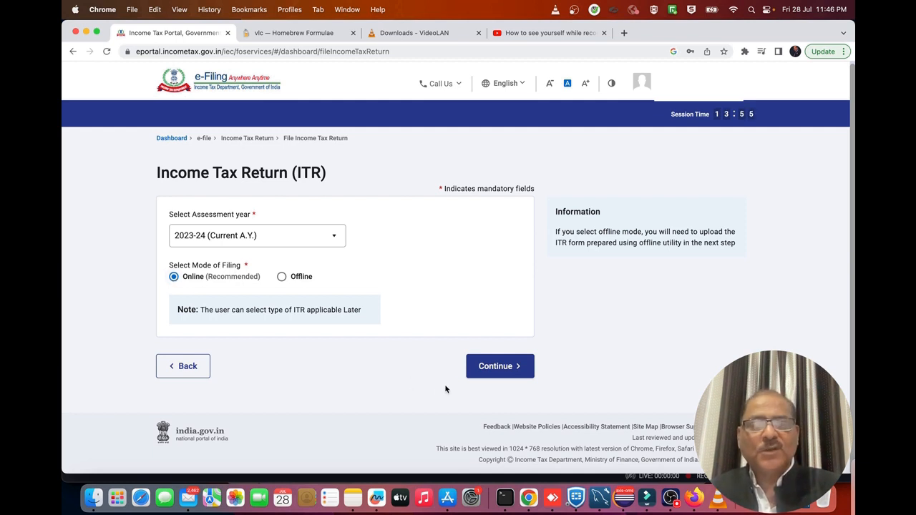
pyautogui.click(492, 372)
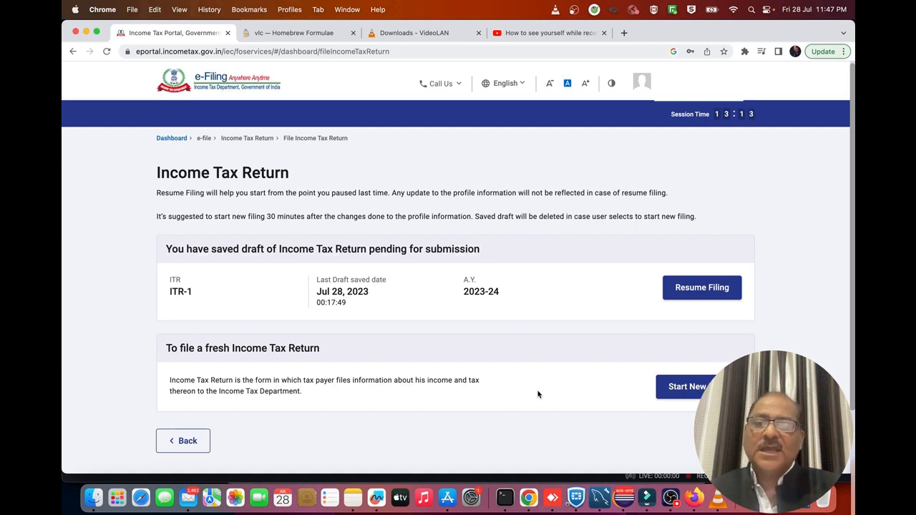
# Start a new filing and proceed with the ITR-1 form
pyautogui.click(687, 388)
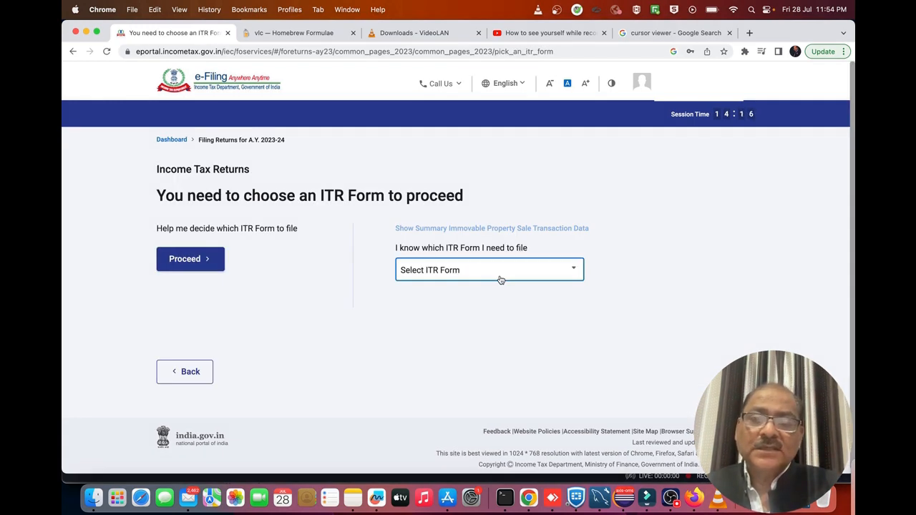
pyautogui.click(500, 280)
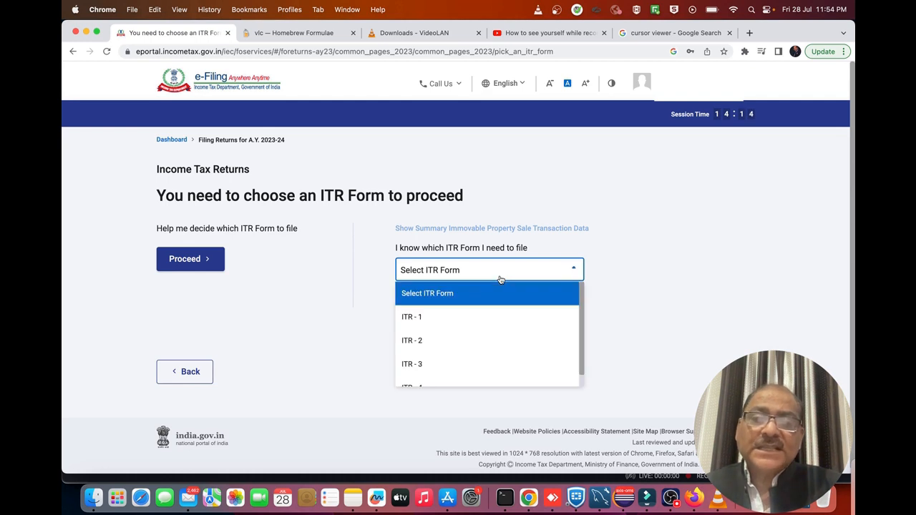
pyautogui.click(510, 322)
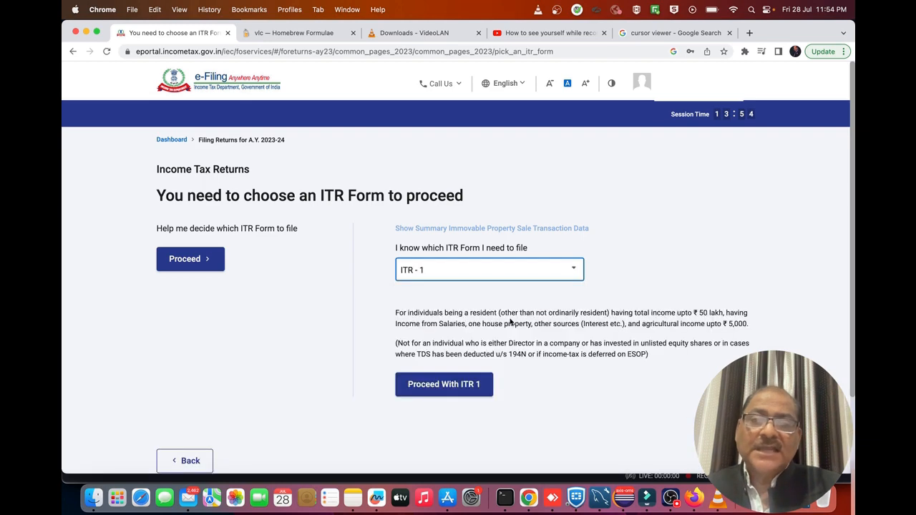
pyautogui.click(457, 391)
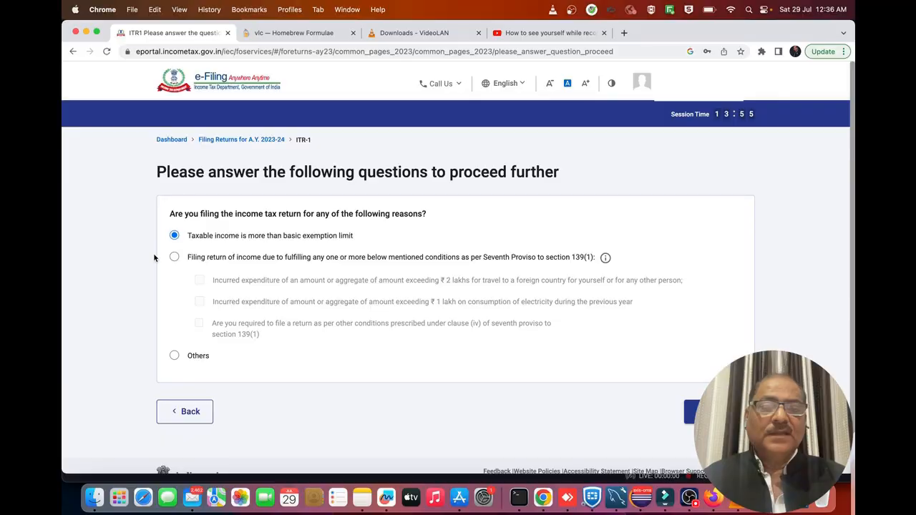
# Try the Seventh Proviso and Others filing reasons, then return to "Taxable income is more than basic exemption limit"
pyautogui.click(174, 236)
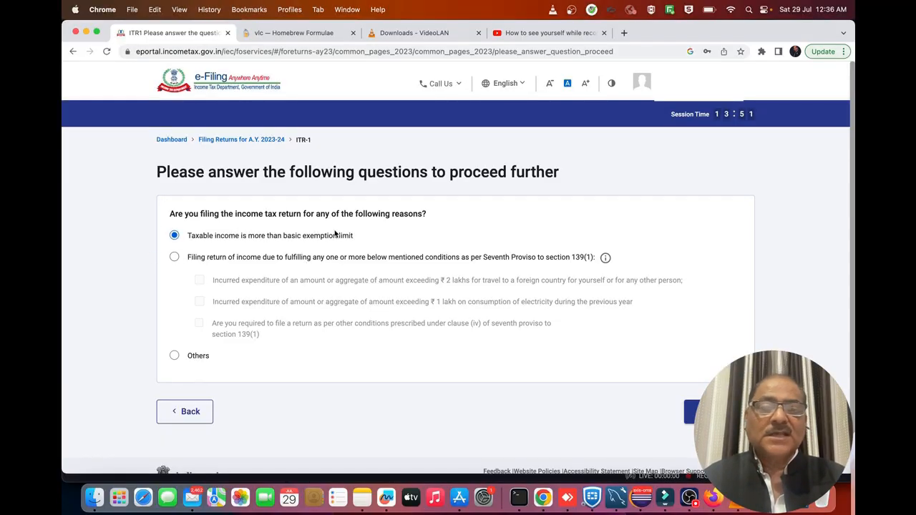
pyautogui.tripleClick(234, 213)
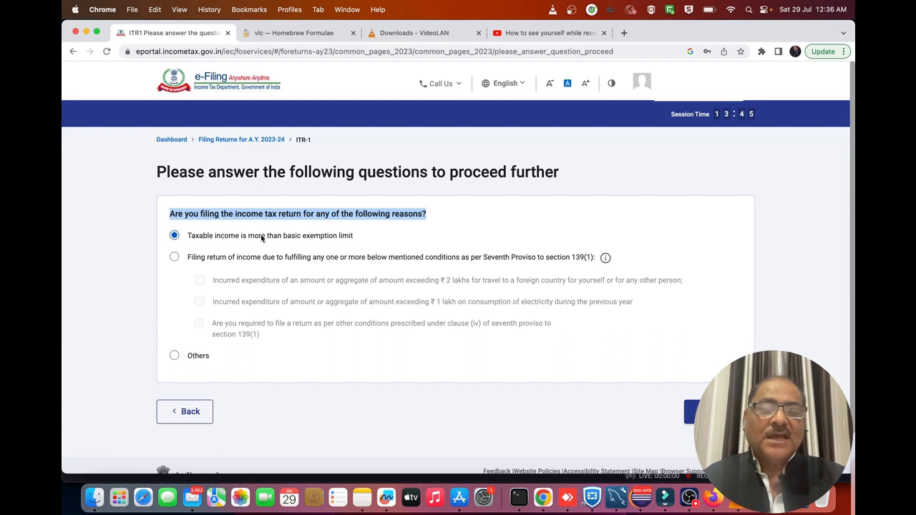
pyautogui.doubleClick(257, 235)
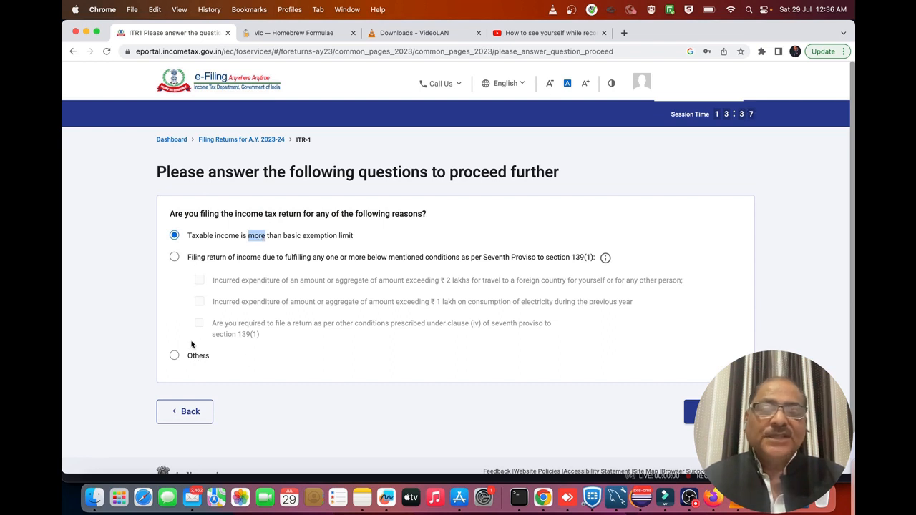
pyautogui.click(174, 257)
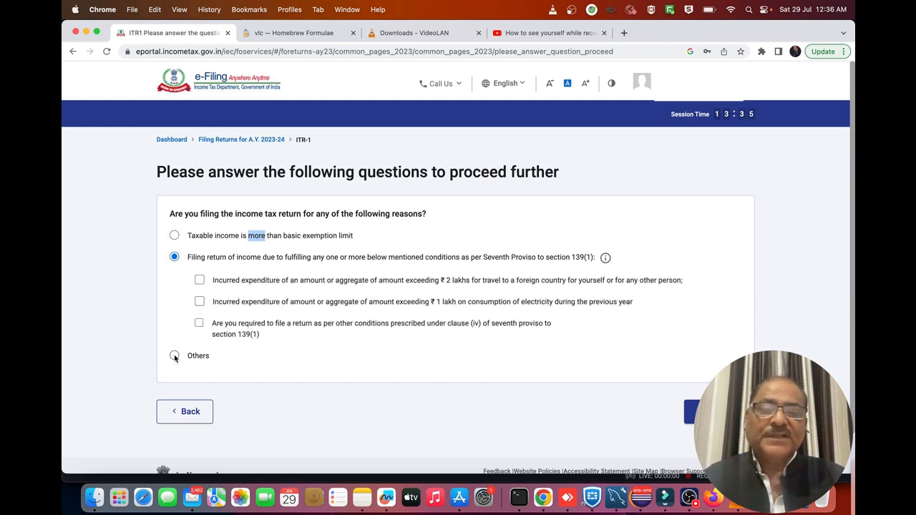
pyautogui.click(175, 358)
pyautogui.click(174, 236)
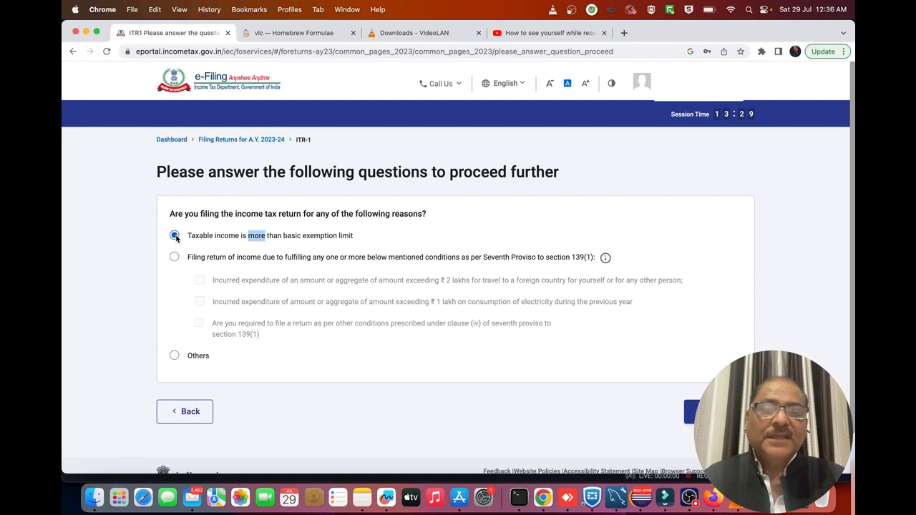
# Examine the wording of the "Taxable income is more than basic exemption limit" filing reason
pyautogui.tripleClick(272, 237)
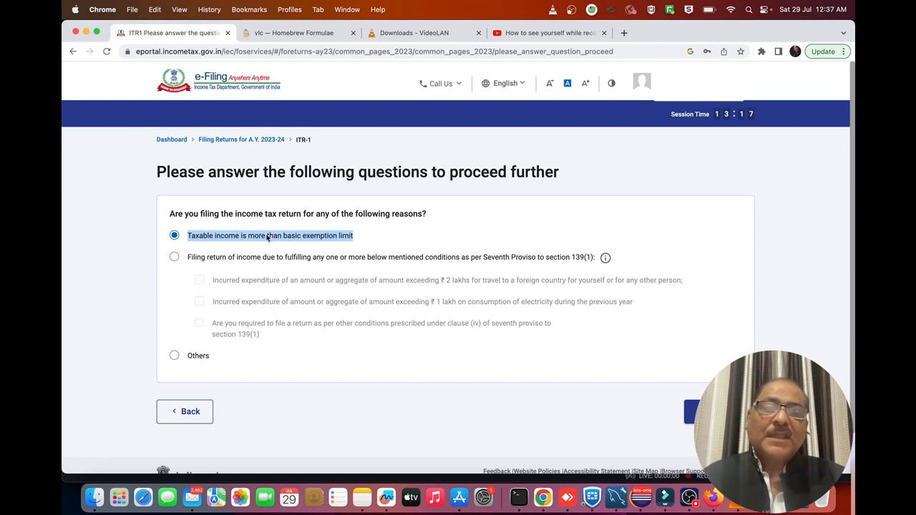
pyautogui.doubleClick(333, 235)
pyautogui.doubleClick(294, 239)
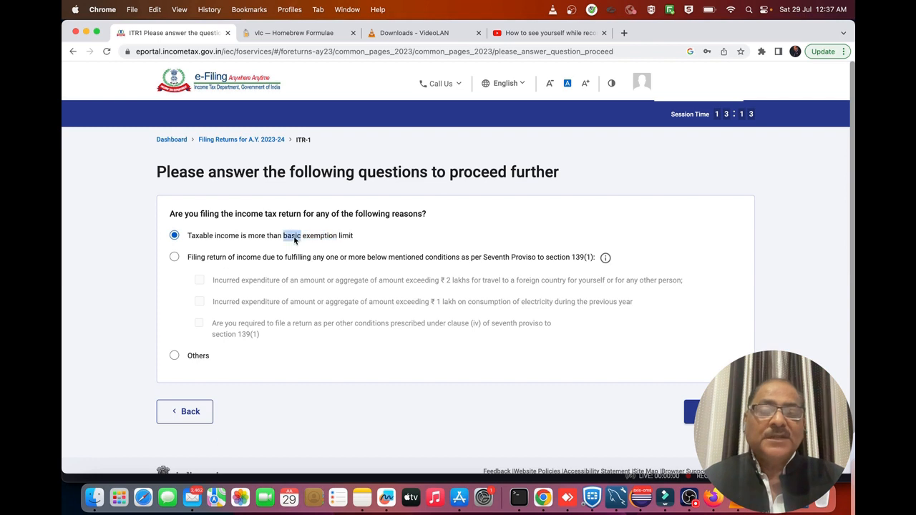
pyautogui.doubleClick(315, 237)
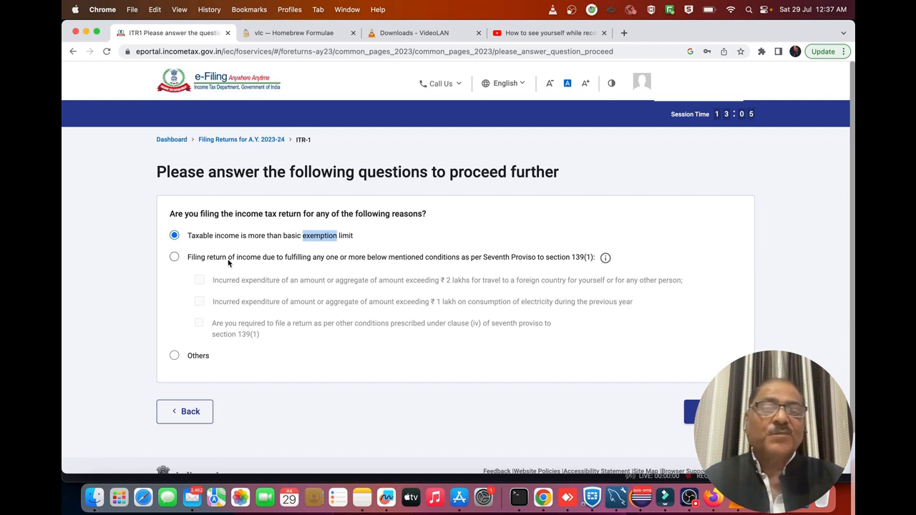
# Choose the Seventh Proviso to section 139(1) filing reason and tick its condition for foreign travel expenditure exceeding ₹ 2 lakhs
pyautogui.click(175, 257)
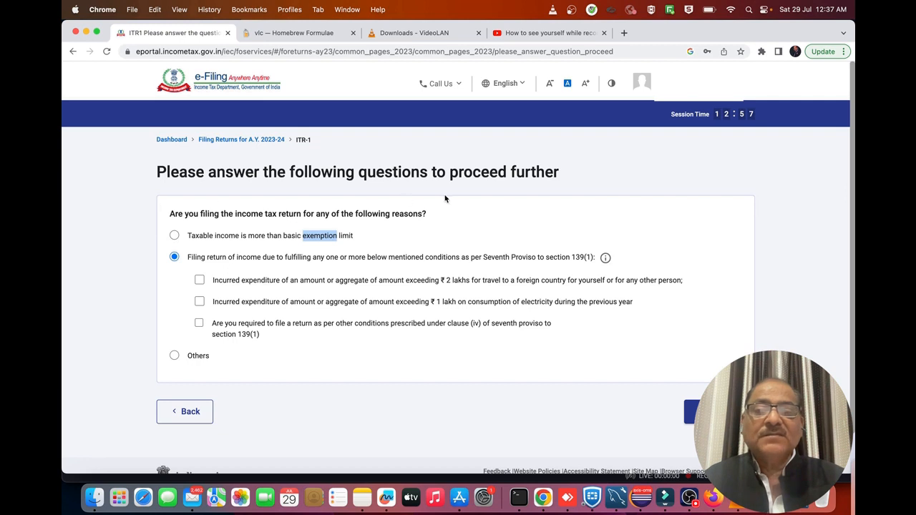
pyautogui.tripleClick(579, 258)
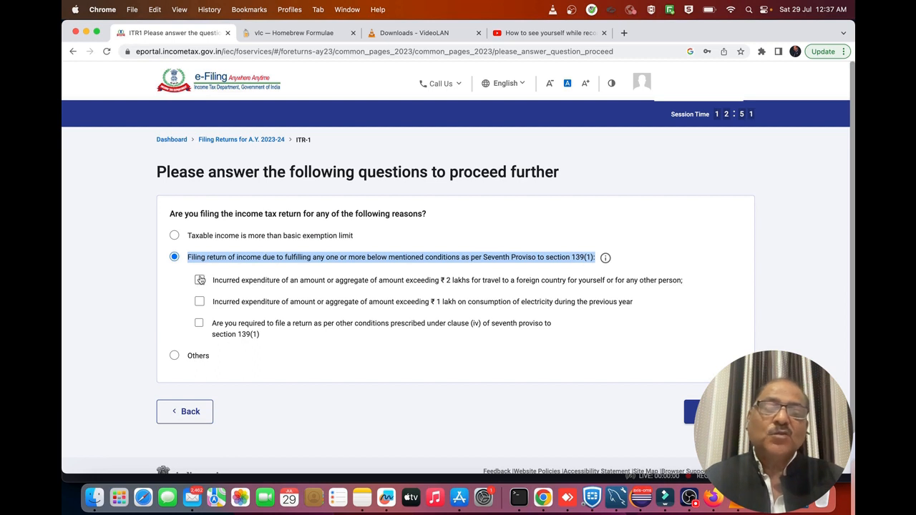
pyautogui.click(197, 325)
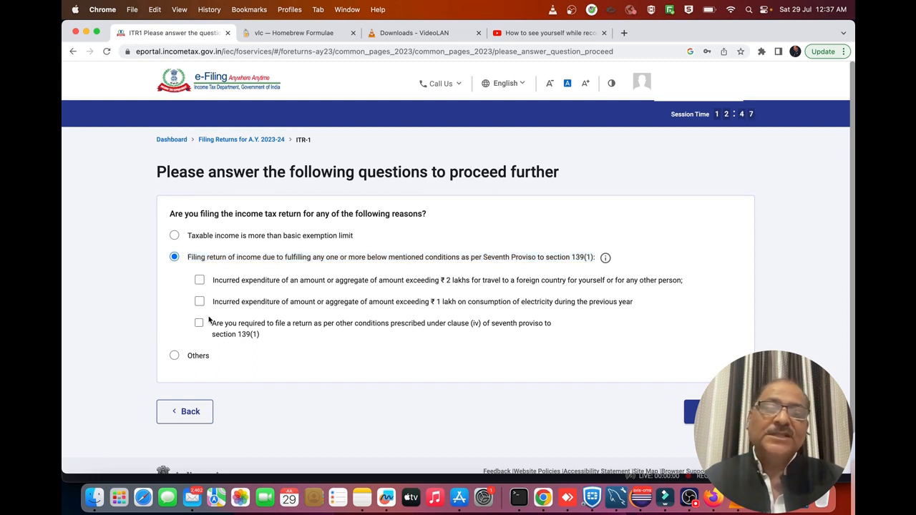
pyautogui.click(200, 281)
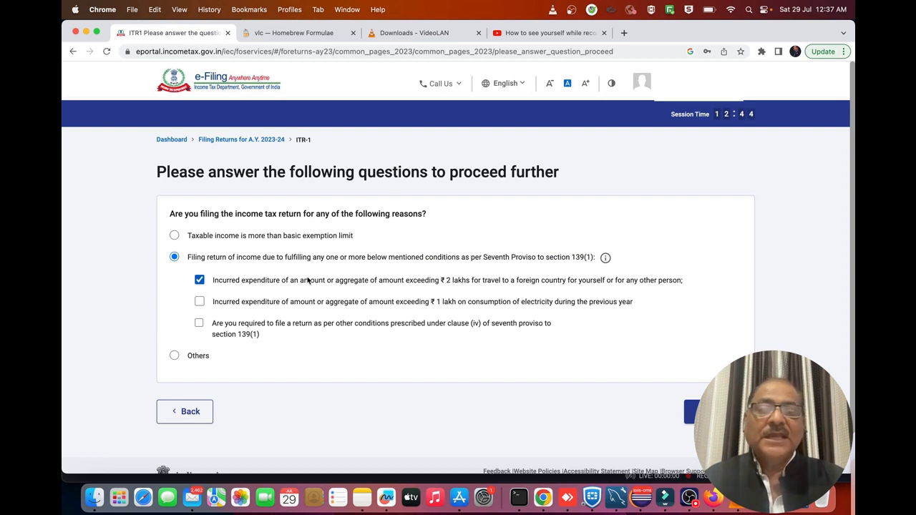
pyautogui.doubleClick(464, 282)
pyautogui.doubleClick(522, 282)
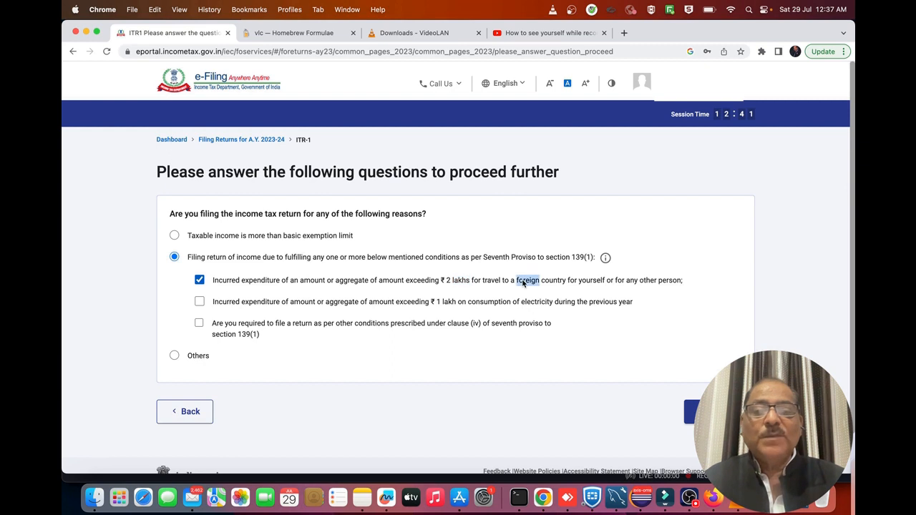
pyautogui.click(448, 283)
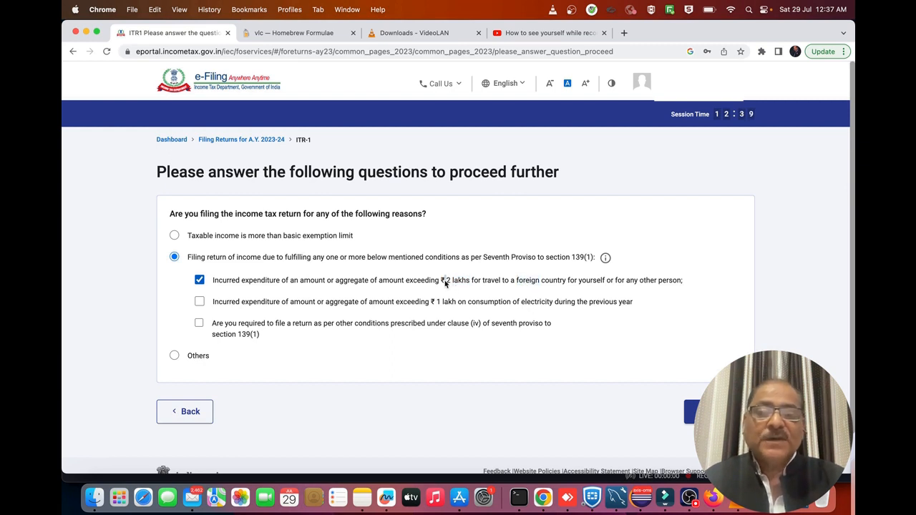
# Try the electricity expenditure and clause (iv) conditions in place of foreign travel, then choose Others as the filing reason
pyautogui.click(199, 282)
pyautogui.click(199, 303)
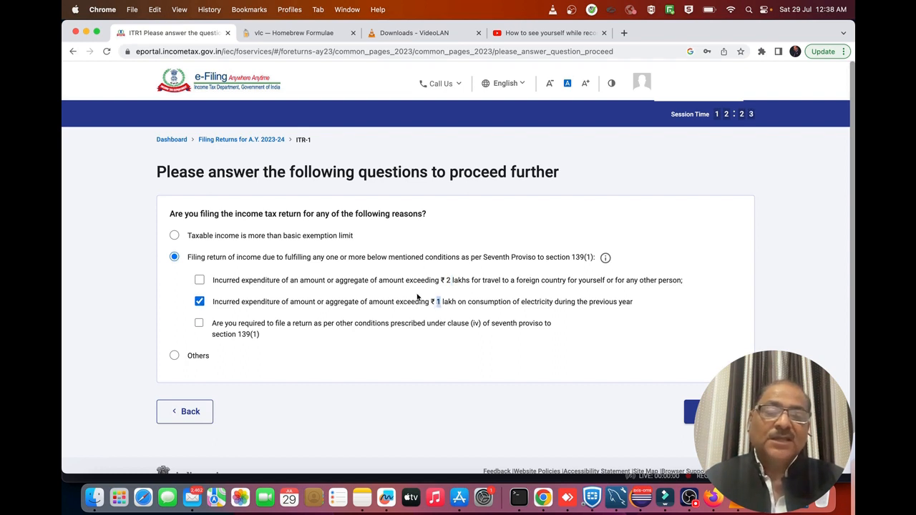
pyautogui.click(199, 303)
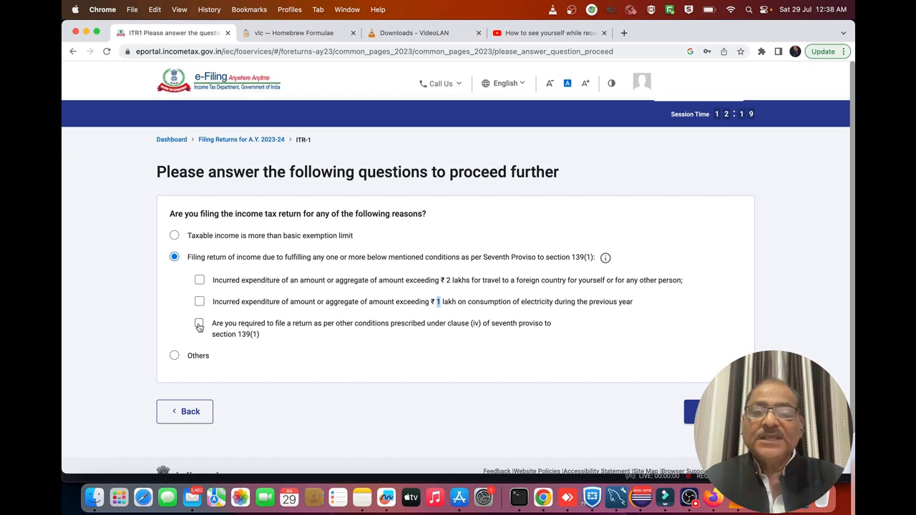
pyautogui.tripleClick(247, 336)
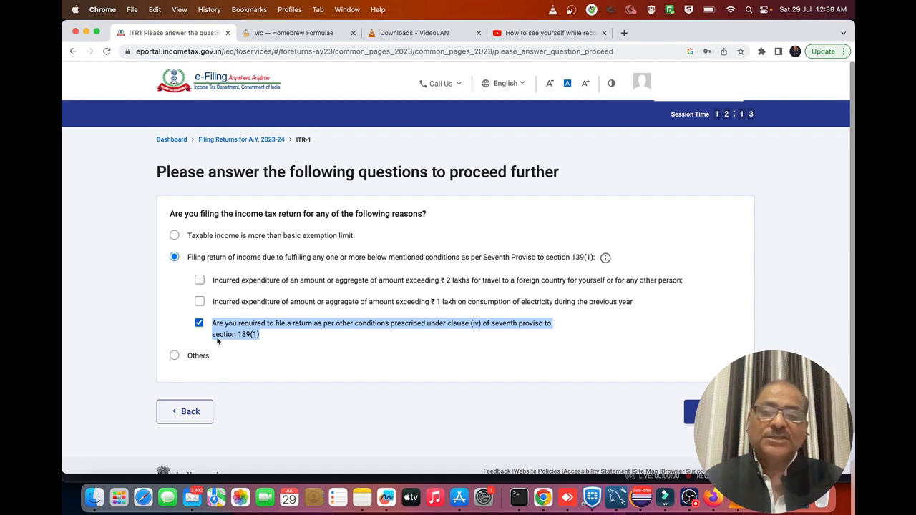
pyautogui.click(174, 356)
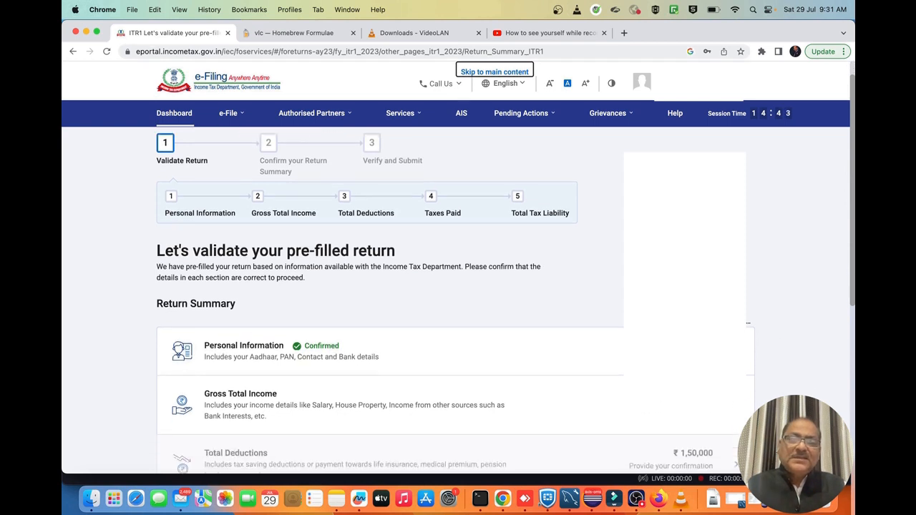
# Review the sections listed in the pre-filled return's summary
pyautogui.scroll(-5, 458, 279)
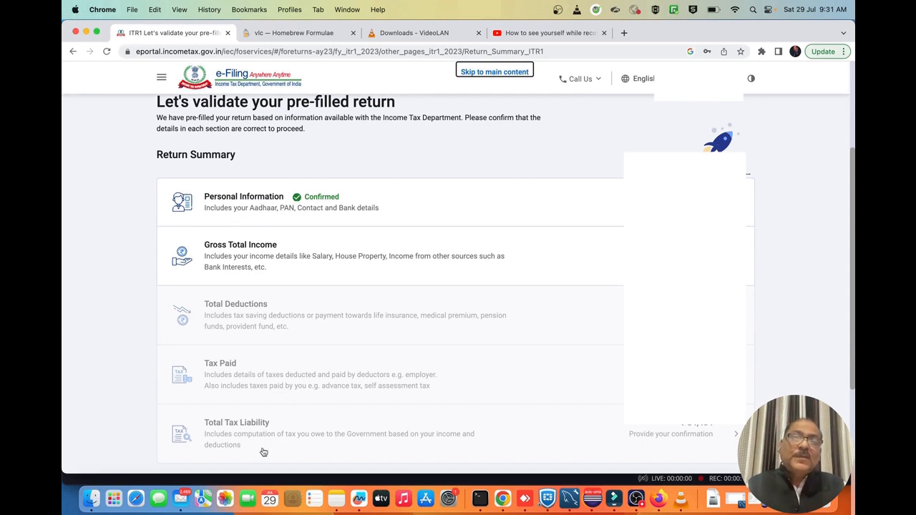
pyautogui.scroll(-1, 264, 453)
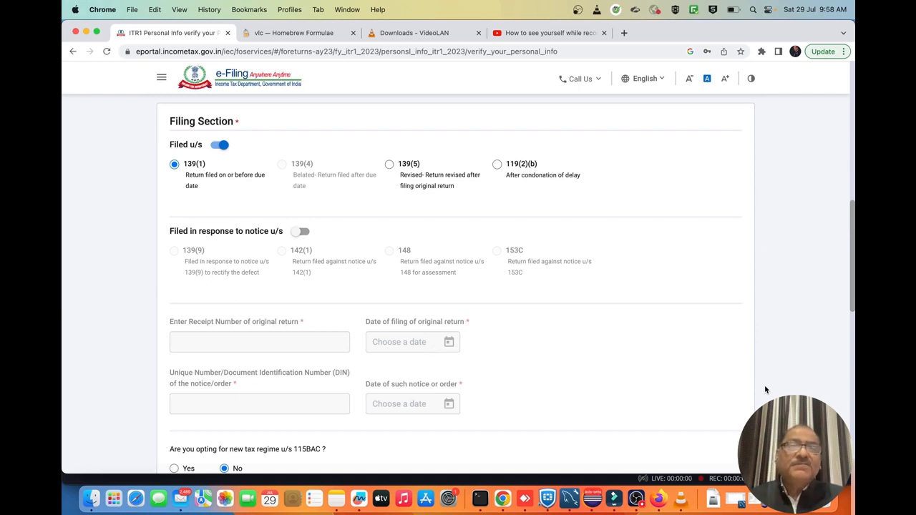
# Review the Filing Section of the personal information, including the question on opting for the new tax regime u/s 115BAC
pyautogui.scroll(-1, 765, 389)
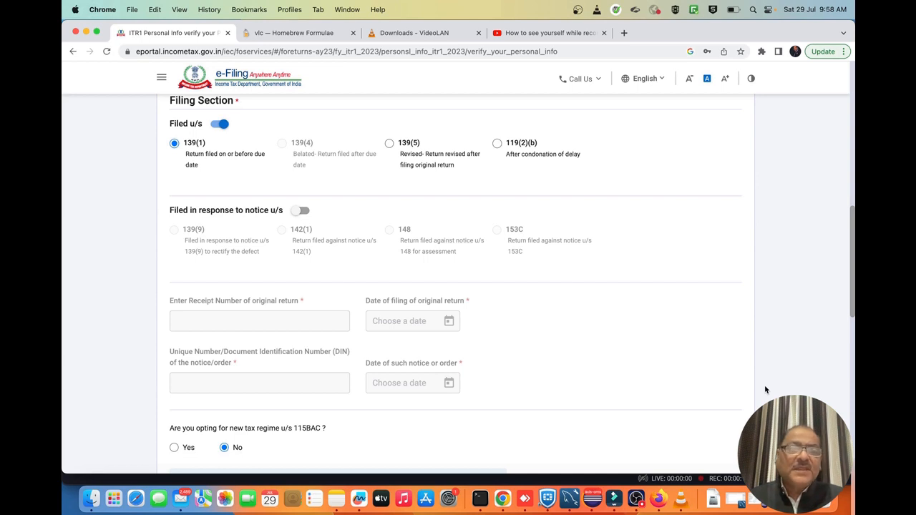
pyautogui.scroll(-3, 766, 390)
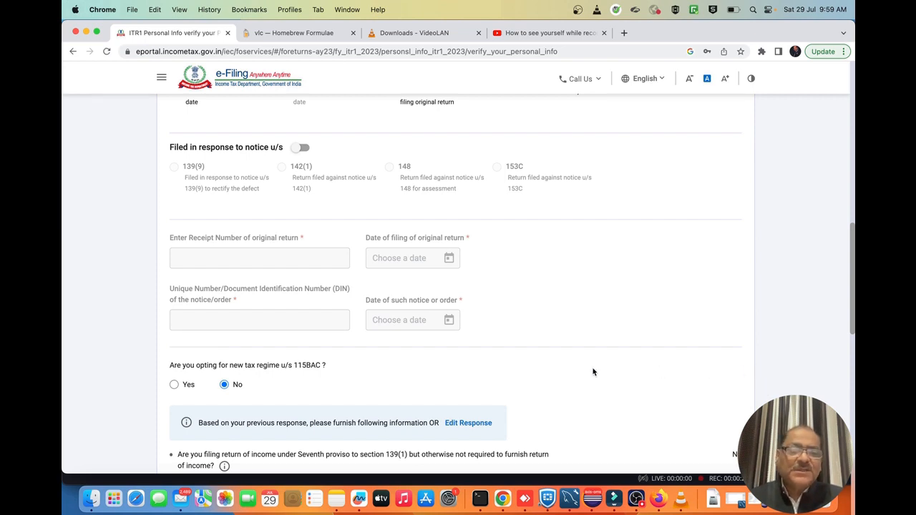
pyautogui.scroll(-4, 567, 375)
pyautogui.scroll(-1, 567, 375)
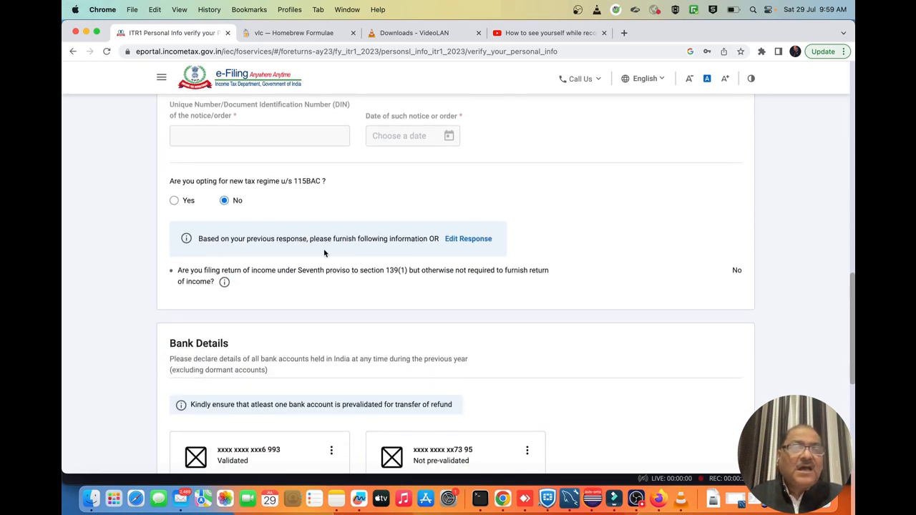
pyautogui.tripleClick(185, 184)
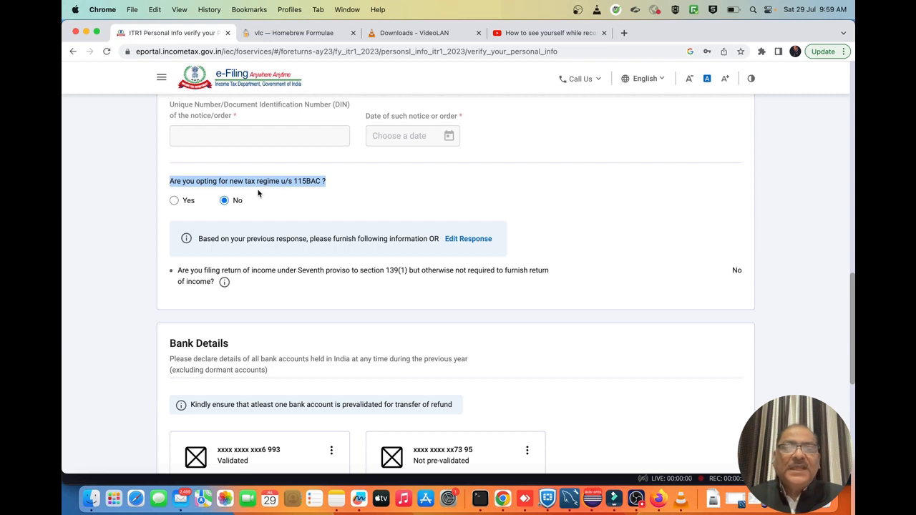
pyautogui.scroll(-1, 259, 193)
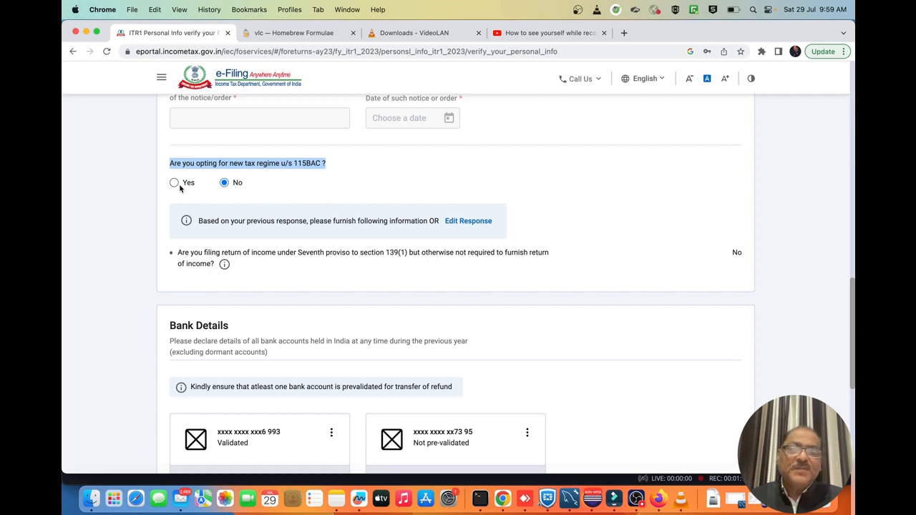
# Check the bank accounts and their refund selection in Bank Details, and confirm the personal information
pyautogui.scroll(-4, 180, 187)
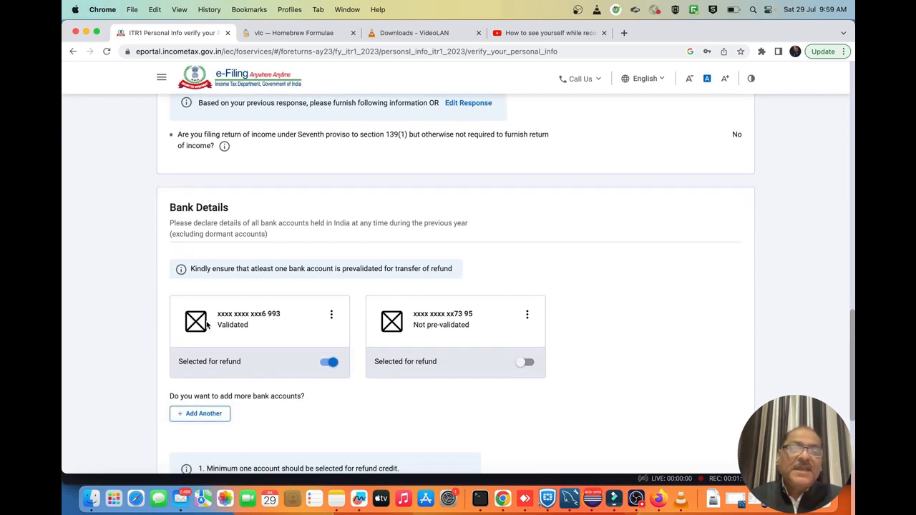
pyautogui.scroll(-2, 207, 324)
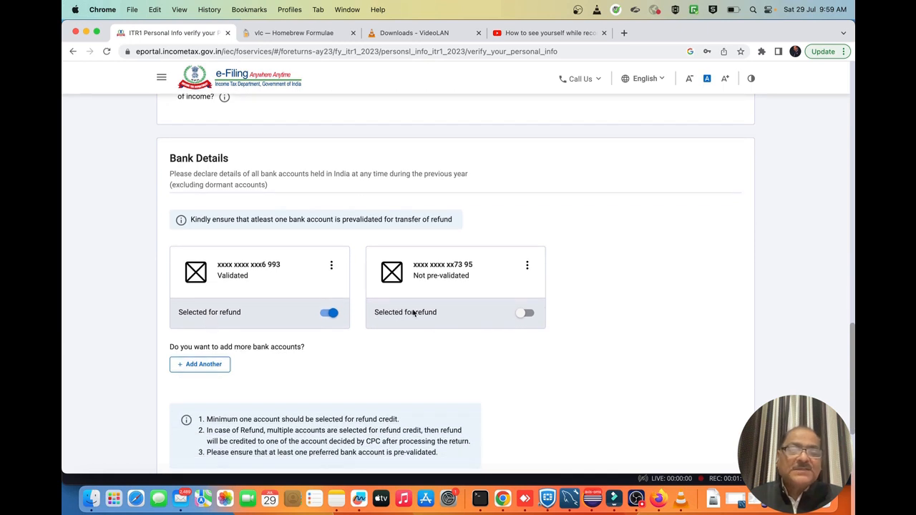
pyautogui.scroll(-1, 413, 312)
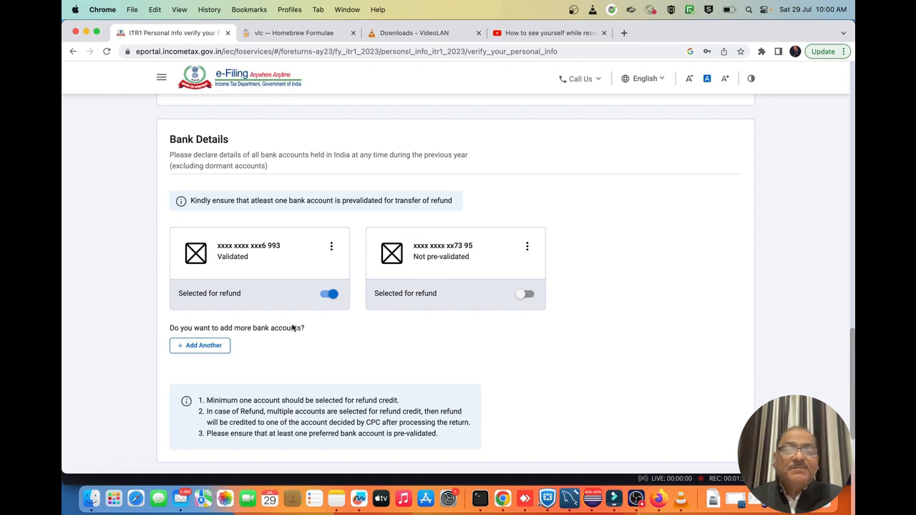
pyautogui.scroll(-1, 293, 328)
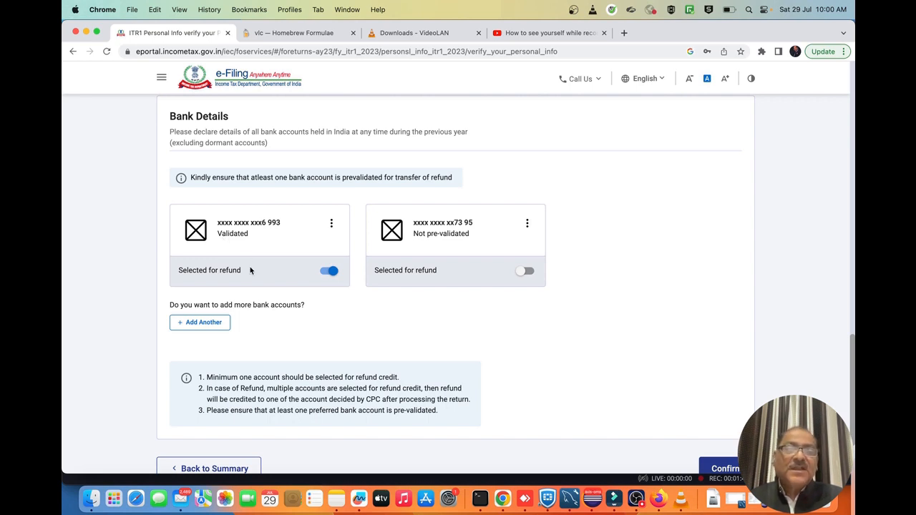
pyautogui.scroll(-1, 250, 270)
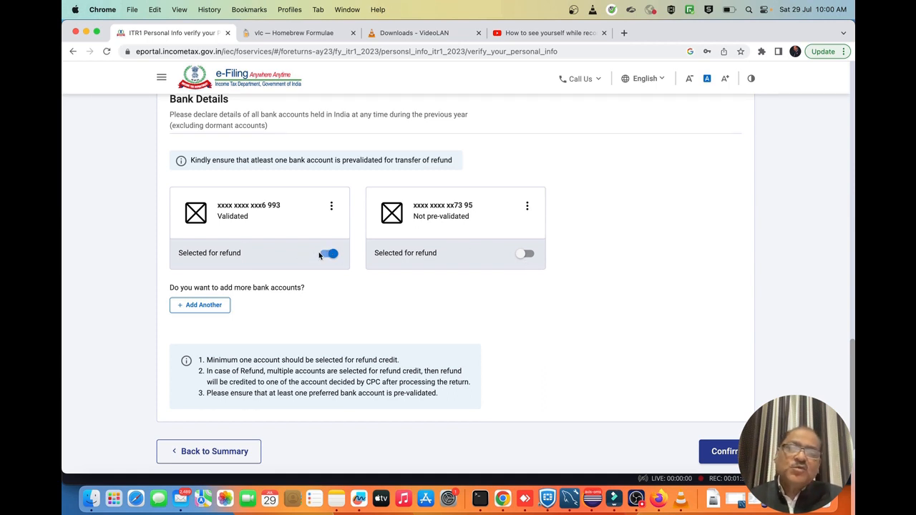
pyautogui.scroll(-2, 346, 327)
pyautogui.scroll(-2, 346, 327)
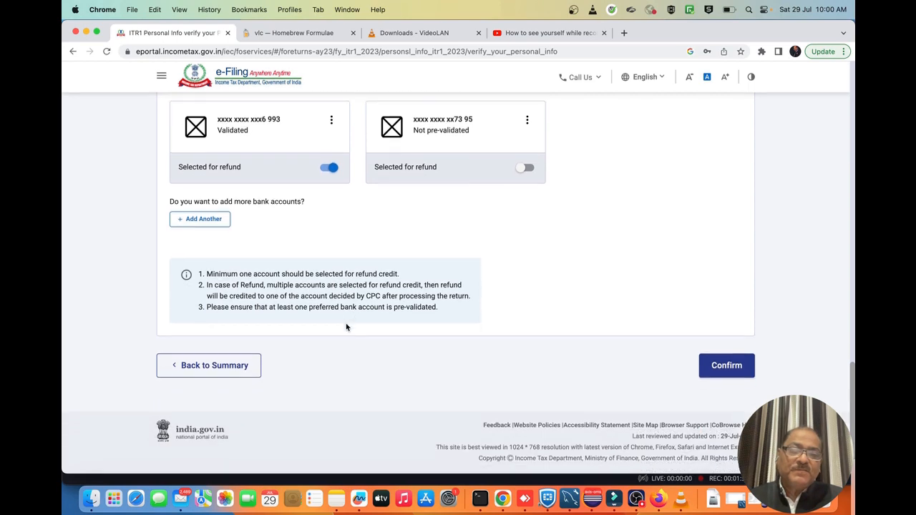
pyautogui.click(729, 368)
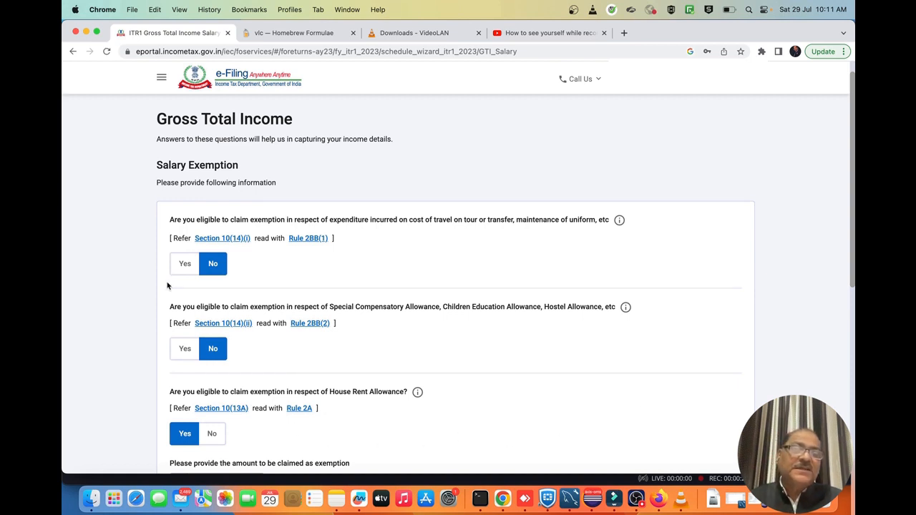
# Try claiming ₹ 12345 as the Section 10(14)(i) travel and uniform exemption, then set the answer back to No
pyautogui.click(186, 265)
pyautogui.click(233, 312)
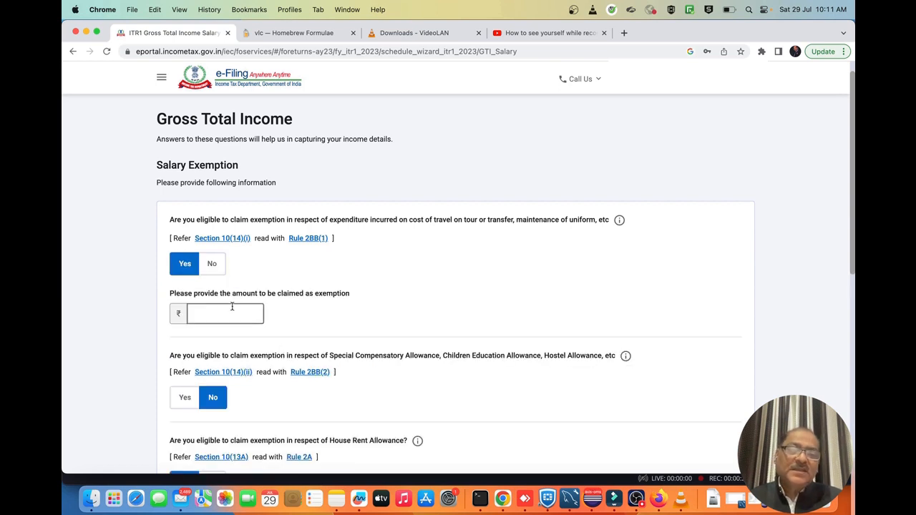
pyautogui.write('12345')
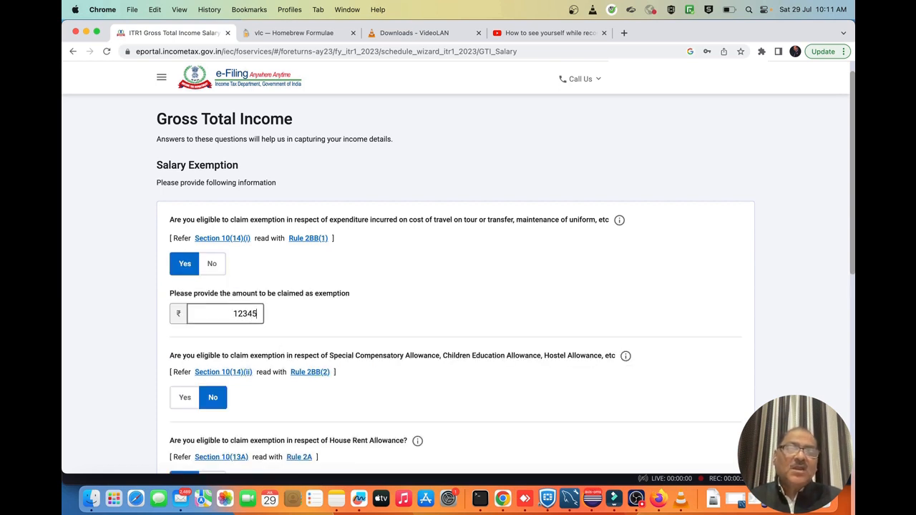
pyautogui.click(212, 264)
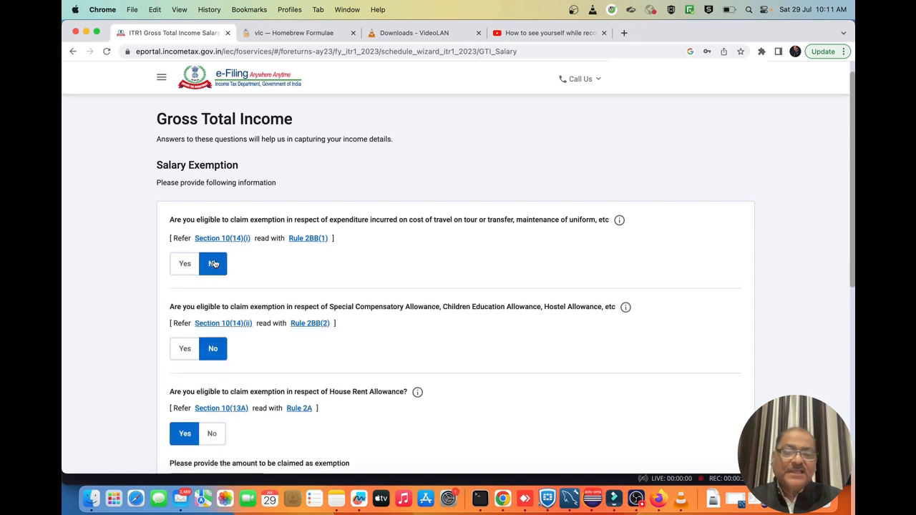
# Try answering Yes to the Special Compensatory, Children Education and Hostel Allowance exemption, then set it back to No
pyautogui.scroll(-2, 257, 324)
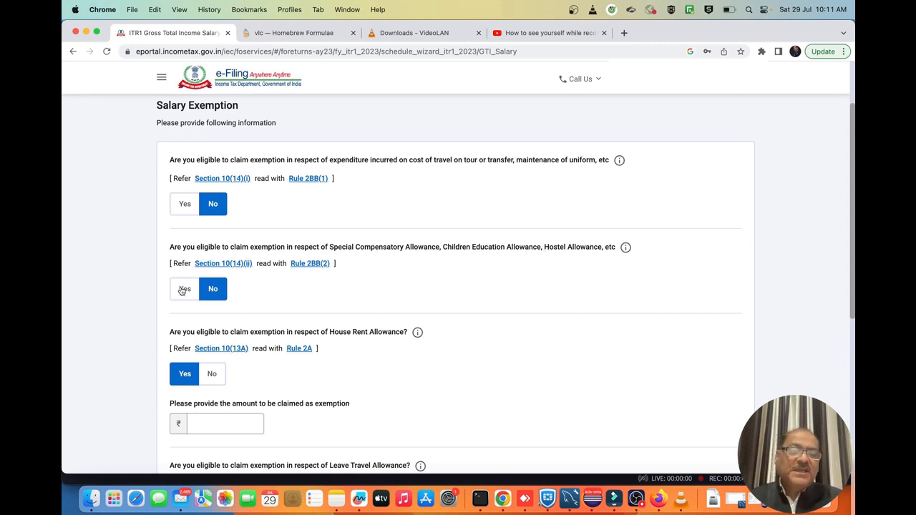
pyautogui.scroll(-1, 182, 290)
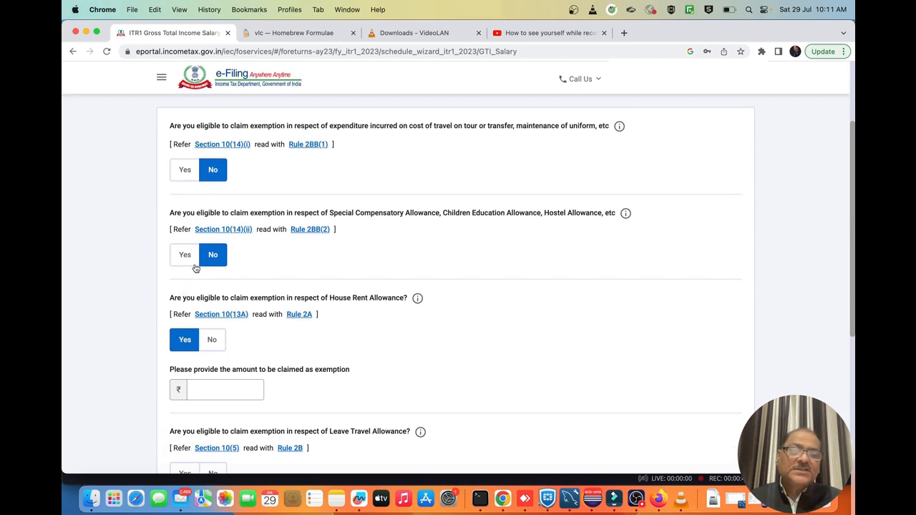
pyautogui.click(187, 258)
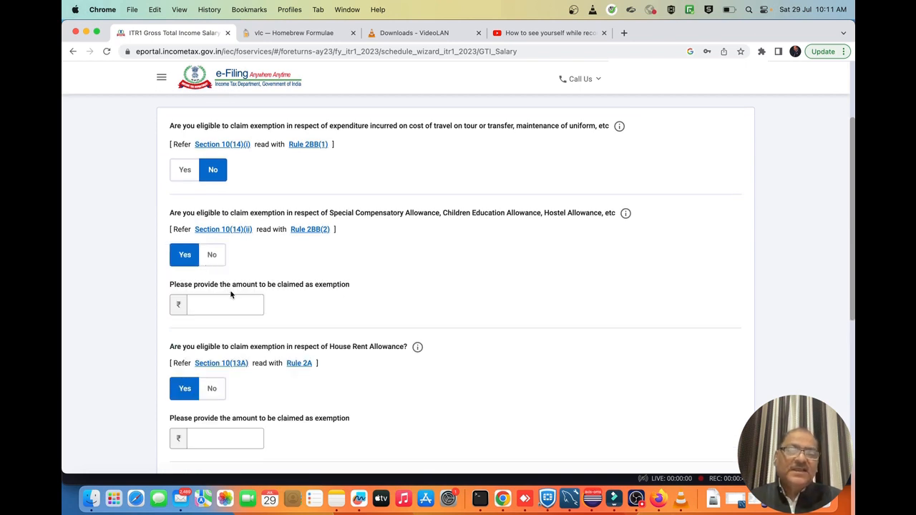
pyautogui.click(212, 259)
# Try entering 13455 as the House Rent Allowance exemption amount, then change the answer for that exemption to No
pyautogui.scroll(-2, 214, 262)
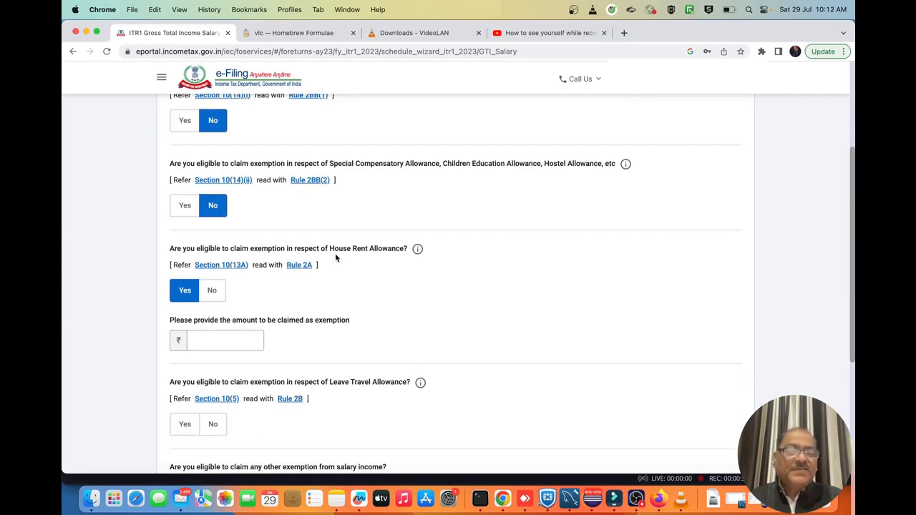
pyautogui.click(203, 335)
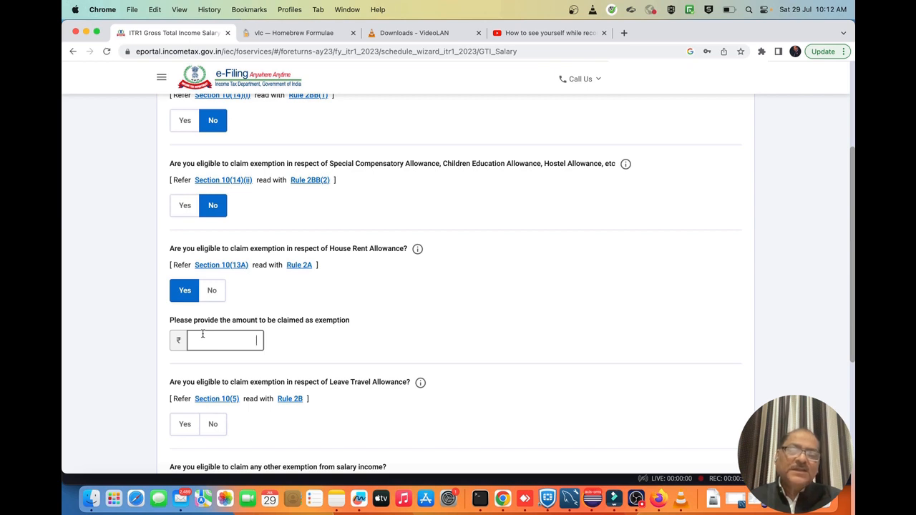
pyautogui.scroll(-1, 203, 334)
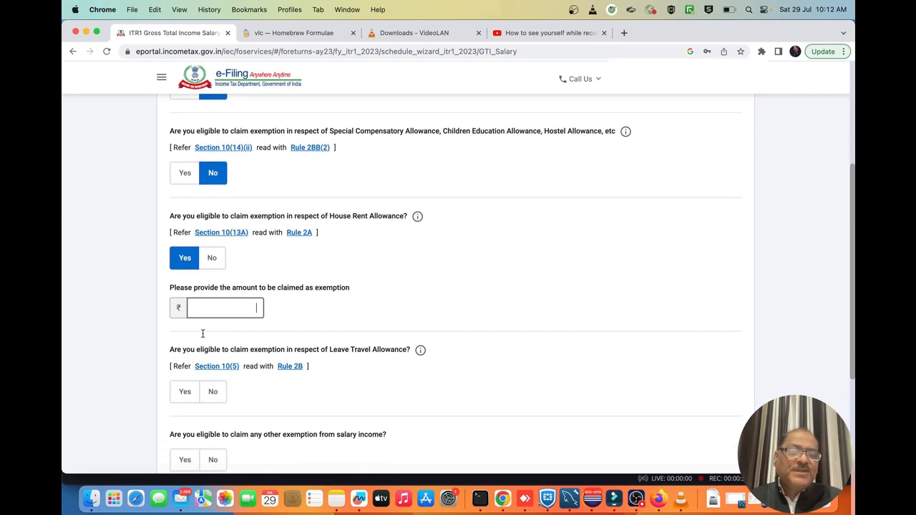
pyautogui.write('13455')
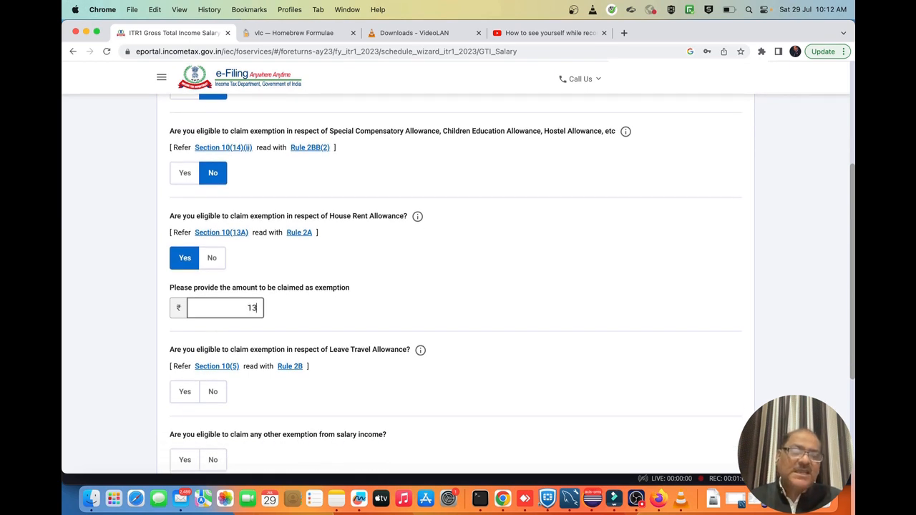
pyautogui.click(214, 264)
# Answer No for the Leave Travel Allowance and any other exemption from salary income, and continue to the income source details
pyautogui.scroll(-1, 269, 319)
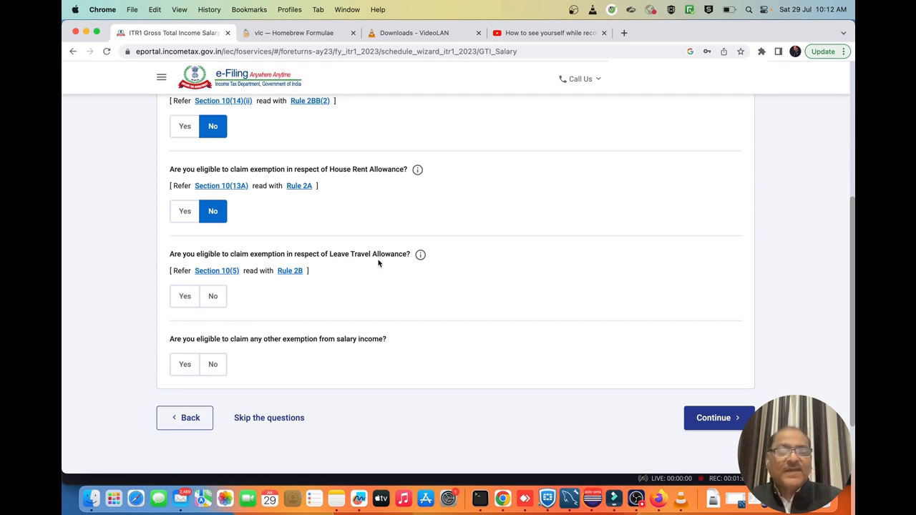
pyautogui.scroll(-1, 303, 295)
pyautogui.scroll(-1, 303, 294)
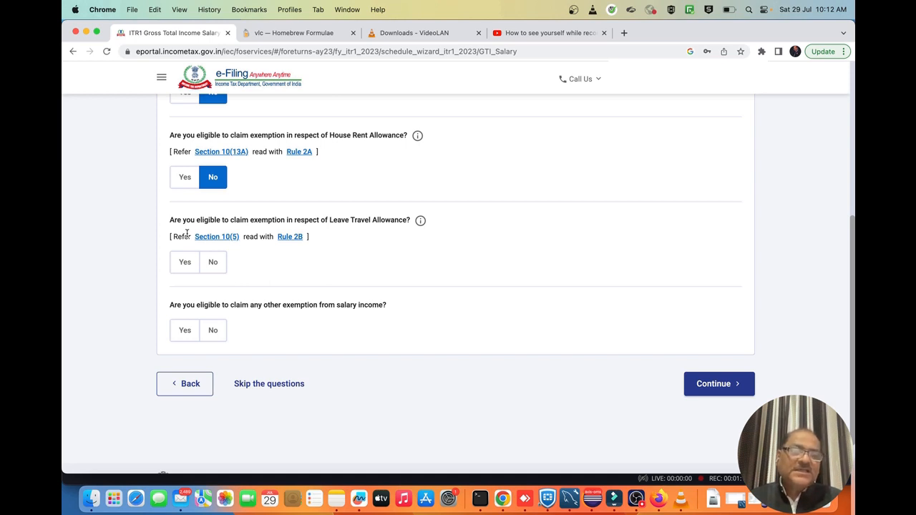
pyautogui.click(213, 269)
pyautogui.scroll(-3, 249, 333)
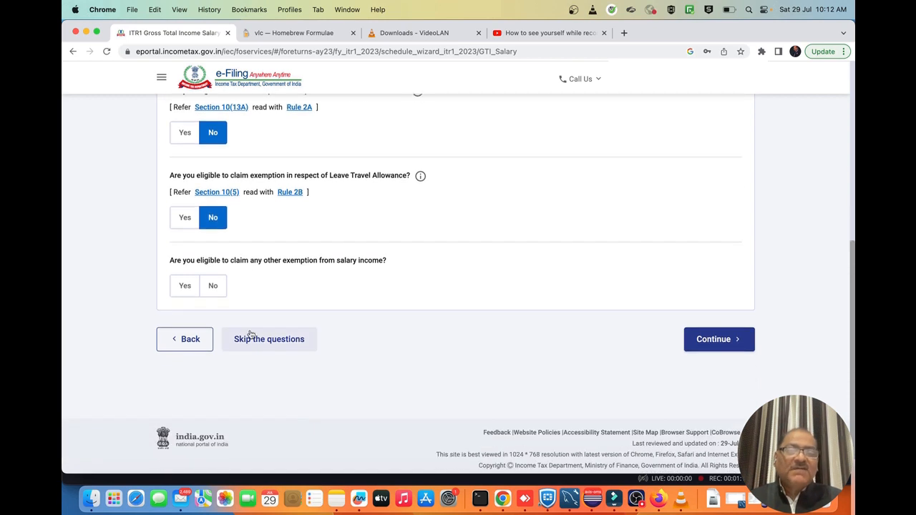
pyautogui.click(213, 286)
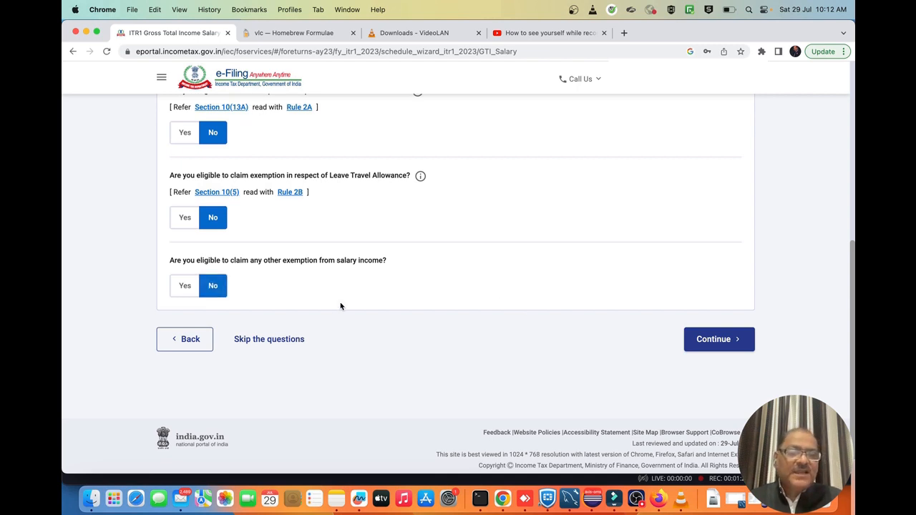
pyautogui.click(716, 344)
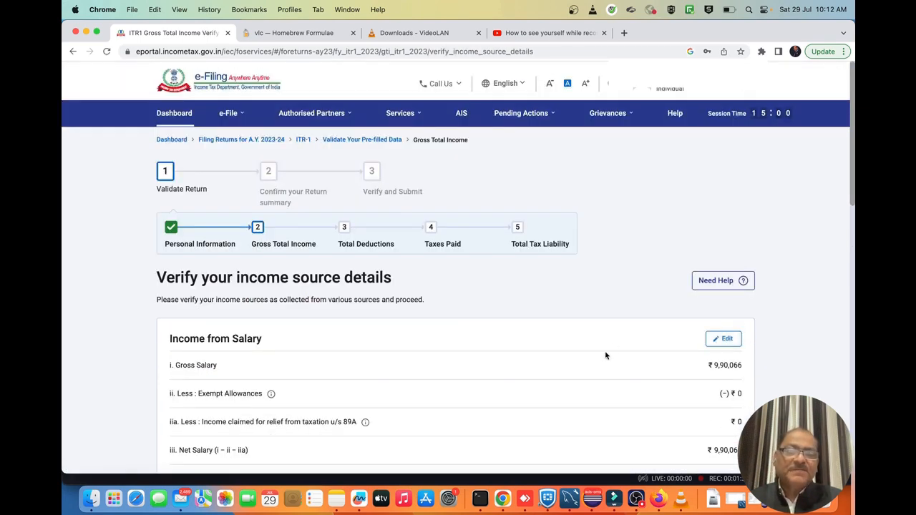
# Review the Income from Salary breakdown in the income source details
pyautogui.scroll(-5, 605, 355)
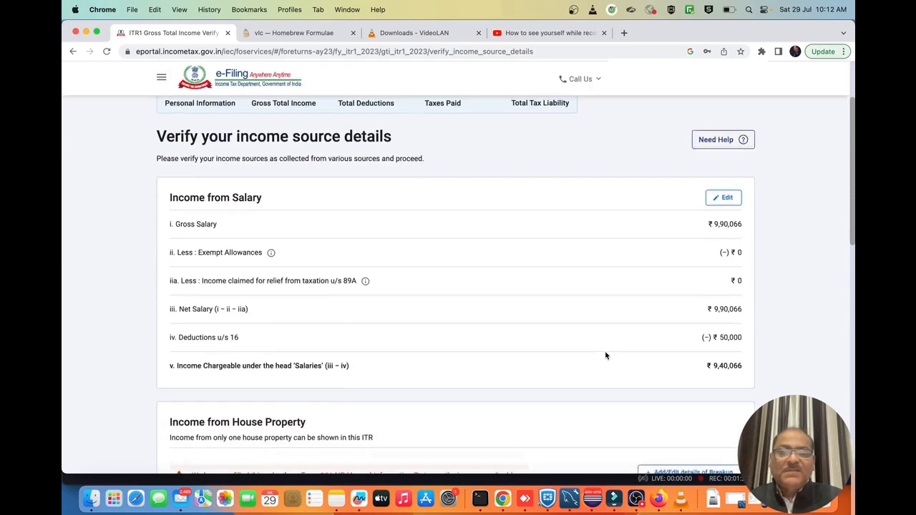
pyautogui.scroll(5, 605, 355)
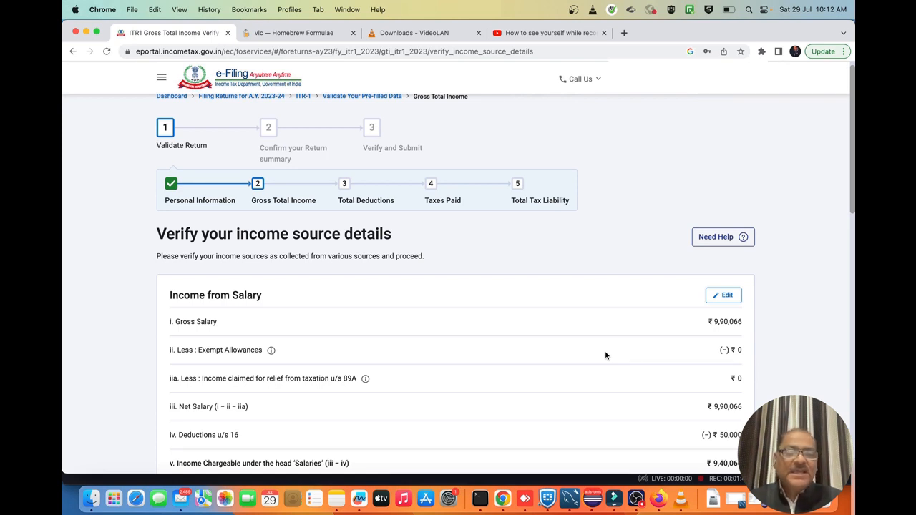
# Open the Income from Salary section for editing and review its gross salary and exempt allowance entries
pyautogui.scroll(-1, 605, 356)
pyautogui.scroll(-2, 605, 356)
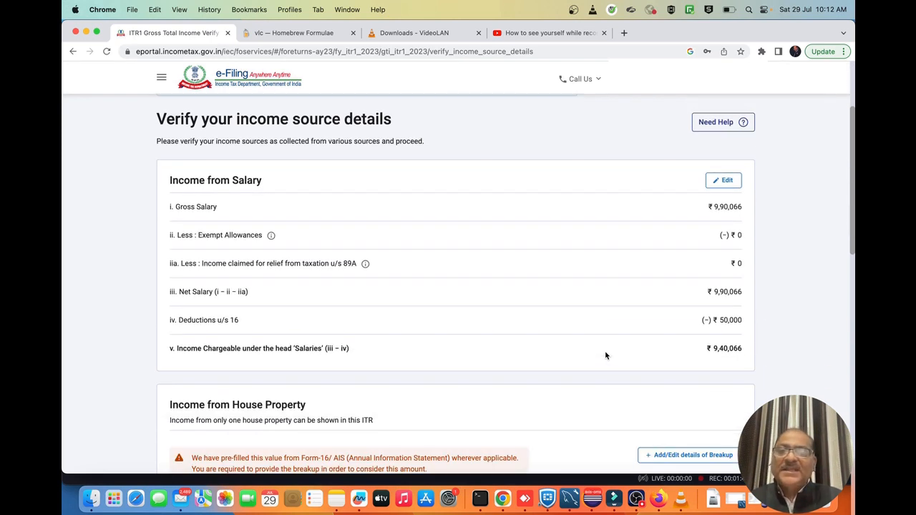
pyautogui.click(724, 181)
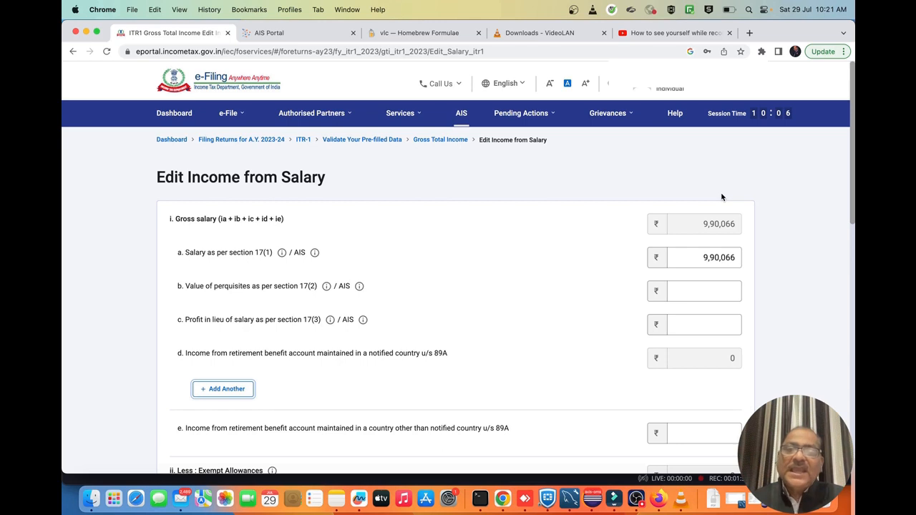
pyautogui.scroll(-1, 539, 265)
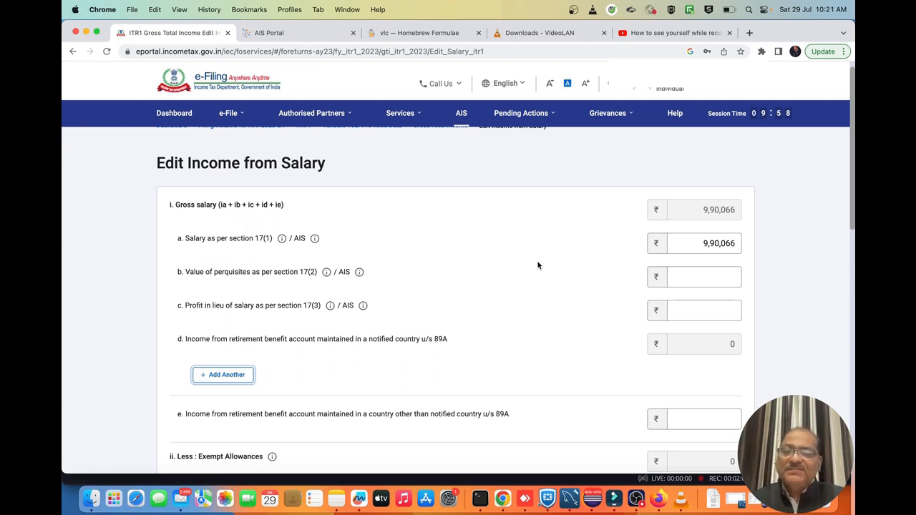
pyautogui.scroll(-4, 538, 266)
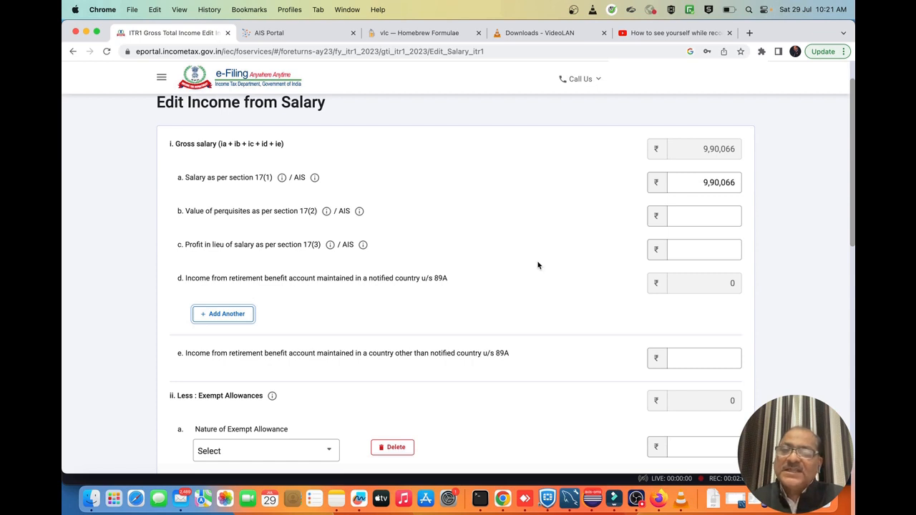
pyautogui.scroll(-15, 538, 266)
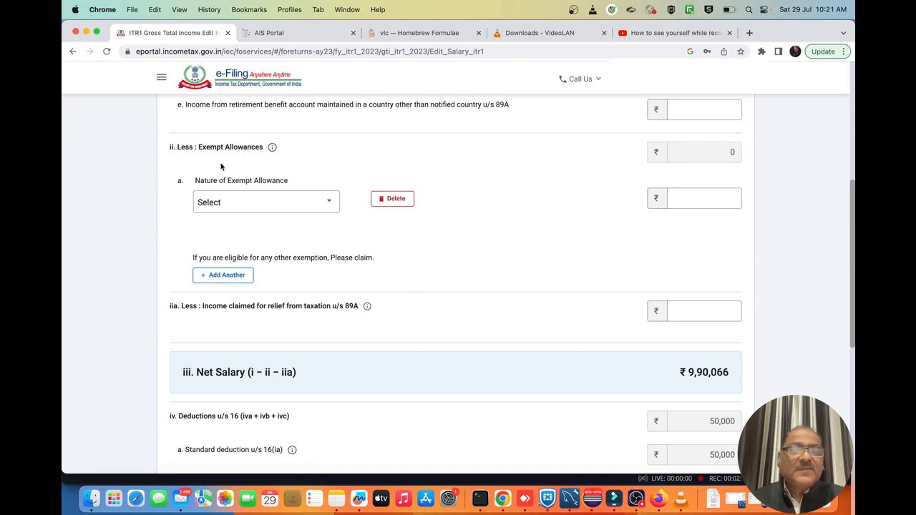
pyautogui.tripleClick(182, 148)
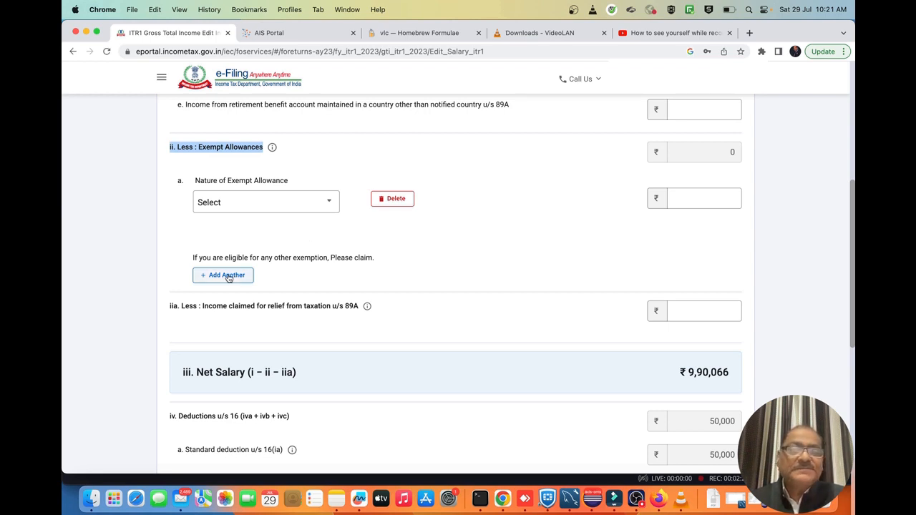
# Check the net salary and the section 16 deductions, and save the Income from Salary details
pyautogui.scroll(-5, 229, 275)
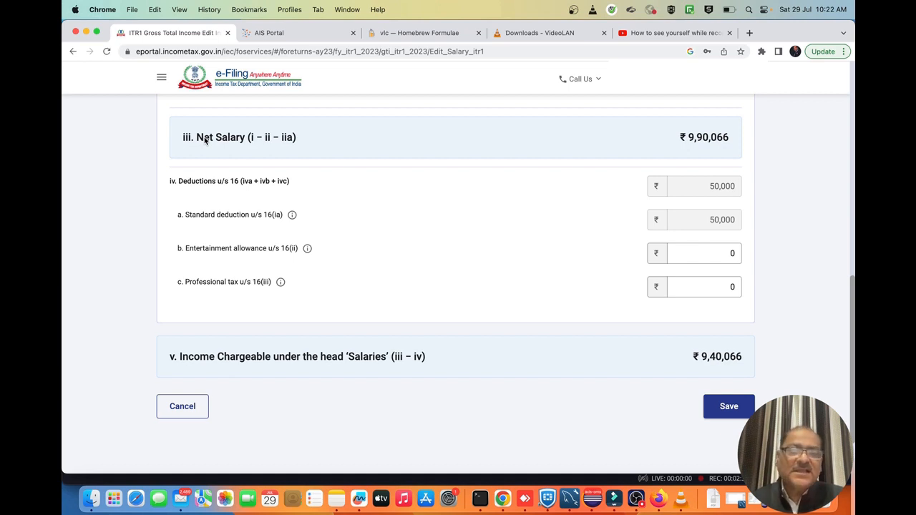
pyautogui.scroll(-2, 280, 278)
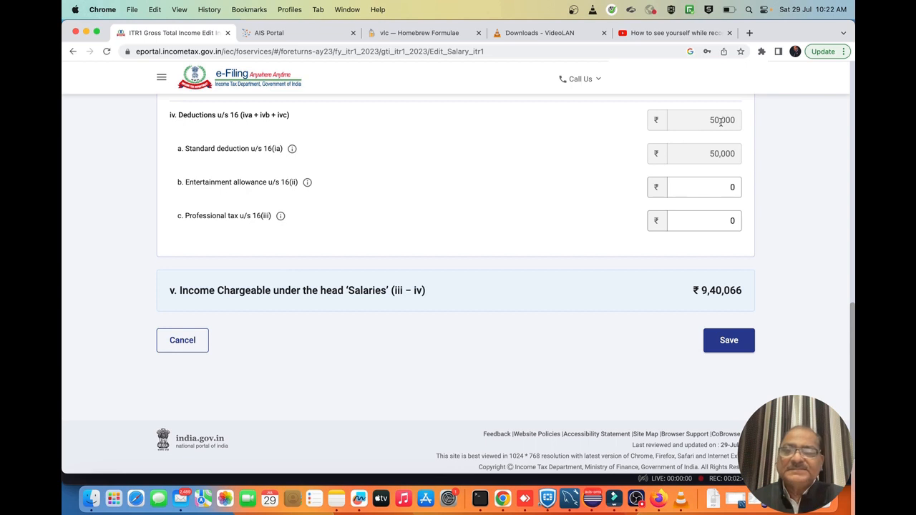
pyautogui.scroll(-1, 480, 258)
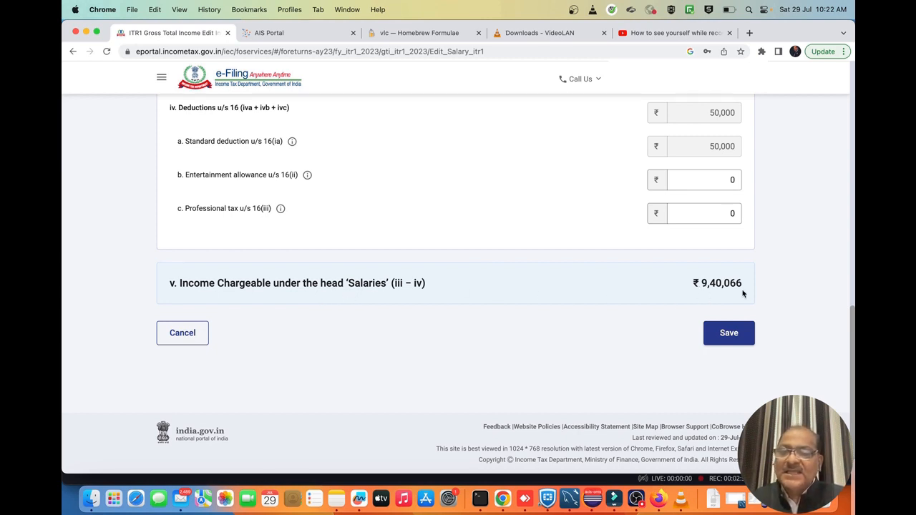
pyautogui.click(744, 342)
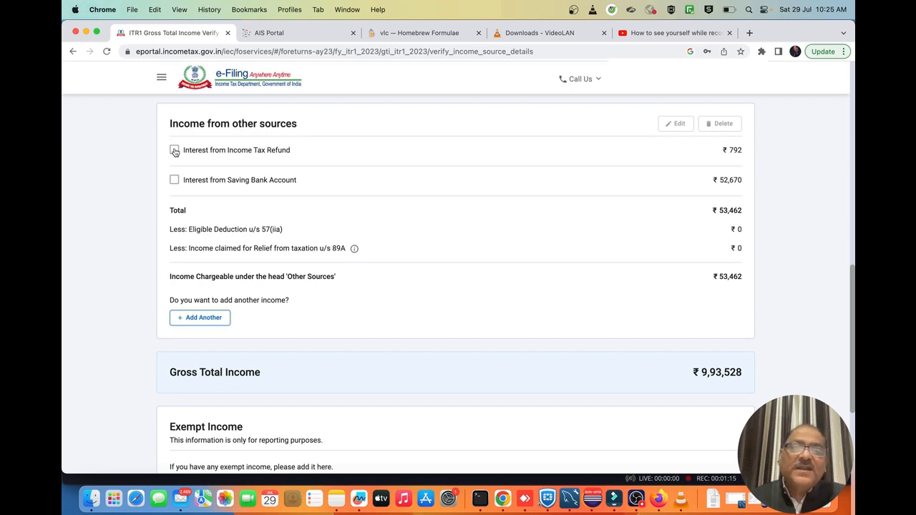
# Open the Interest from Income Tax Refund entry under Income from other sources for editing and save it
pyautogui.click(175, 150)
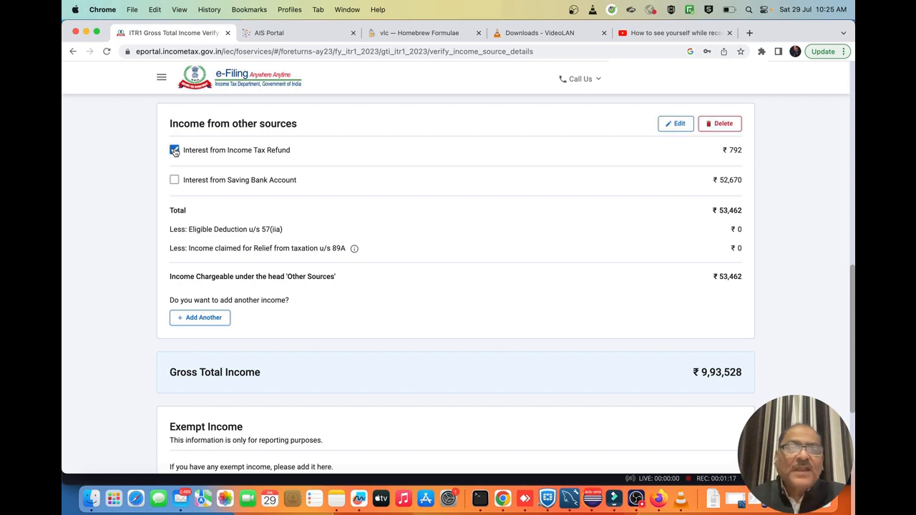
pyautogui.click(676, 124)
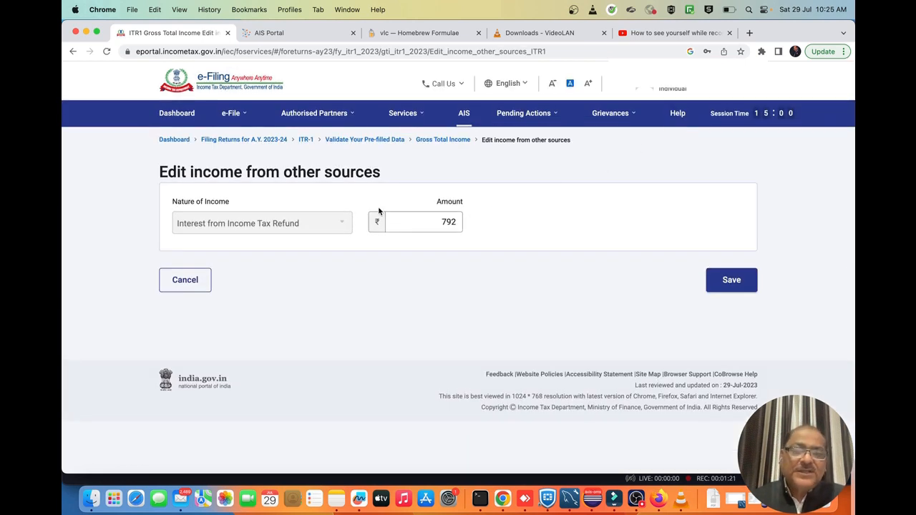
pyautogui.click(440, 229)
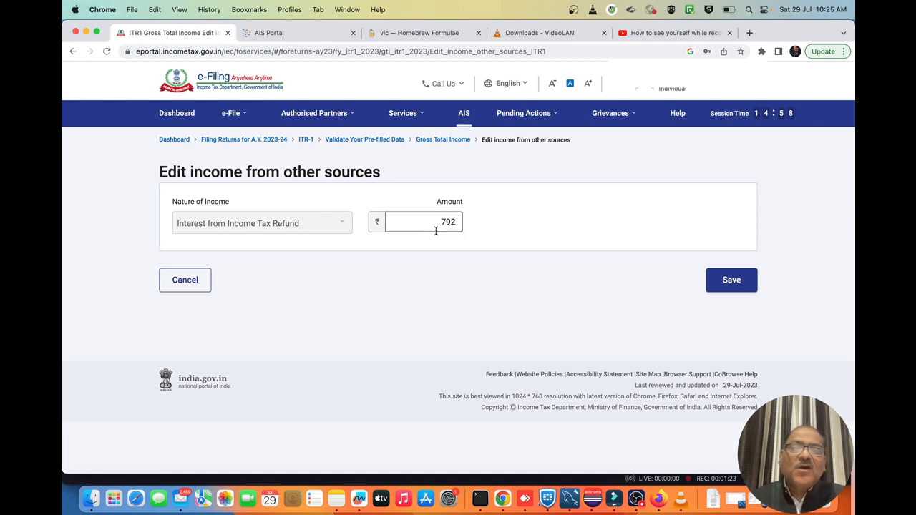
pyautogui.doubleClick(435, 230)
pyautogui.click(746, 290)
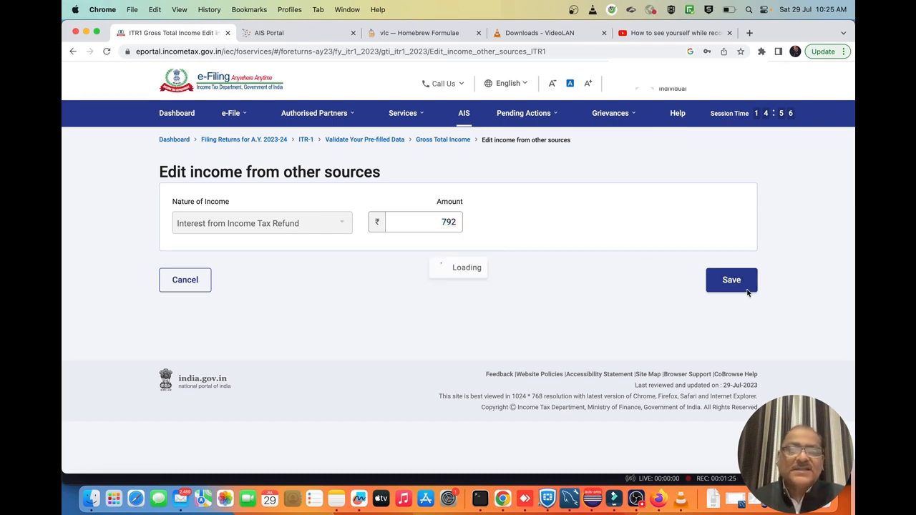
# Review the Income from other sources entries, selecting Interest from Saving Bank Account and clearing that selection again
pyautogui.scroll(-15, 573, 349)
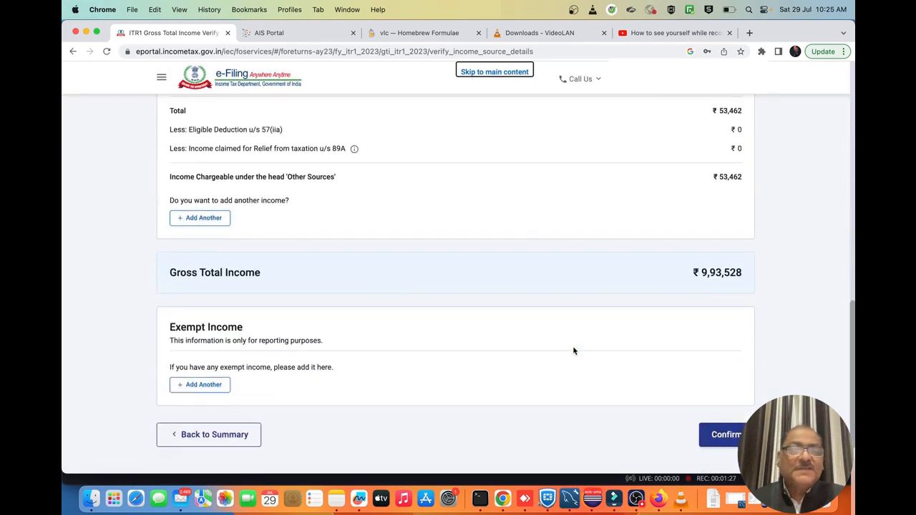
pyautogui.scroll(5, 573, 349)
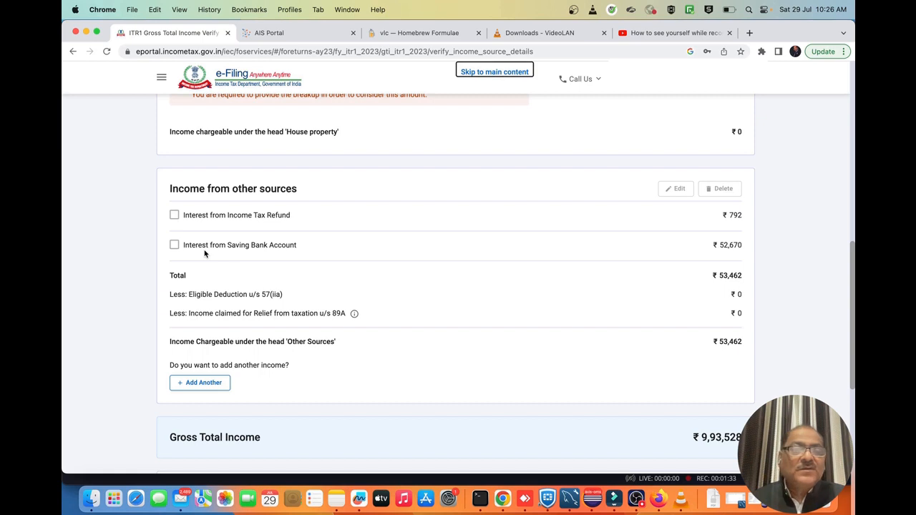
pyautogui.scroll(-2, 389, 353)
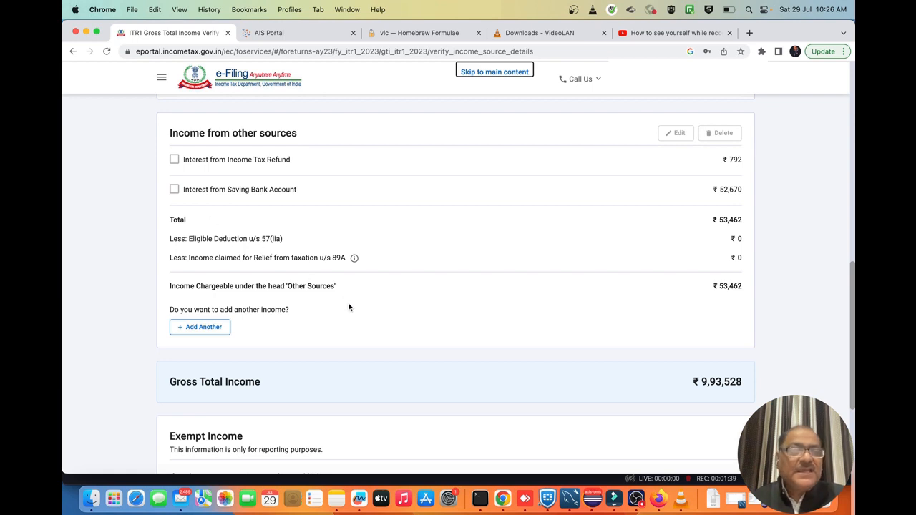
pyautogui.scroll(-2, 349, 308)
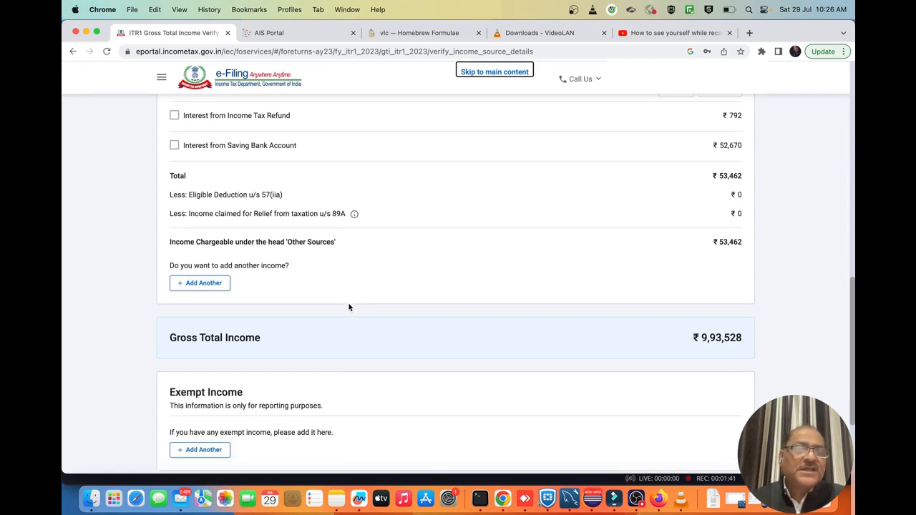
pyautogui.click(173, 150)
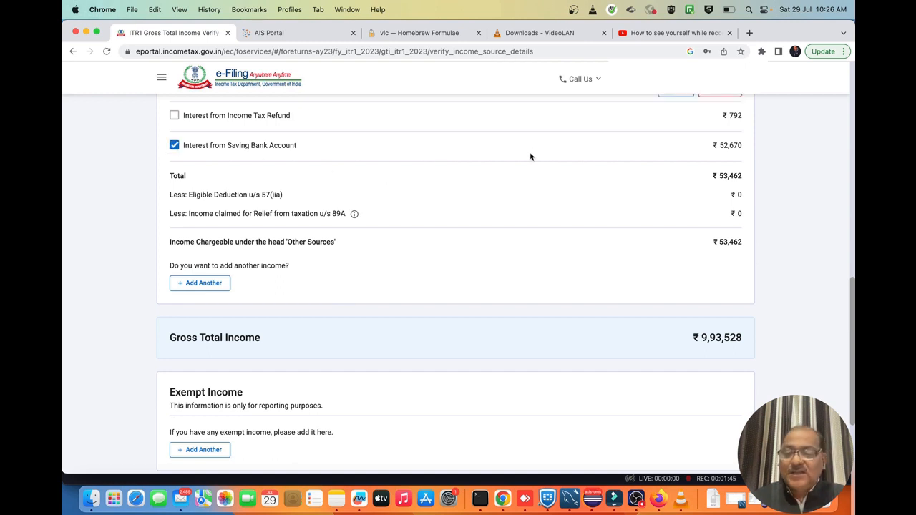
pyautogui.scroll(2, 530, 152)
pyautogui.scroll(2, 530, 156)
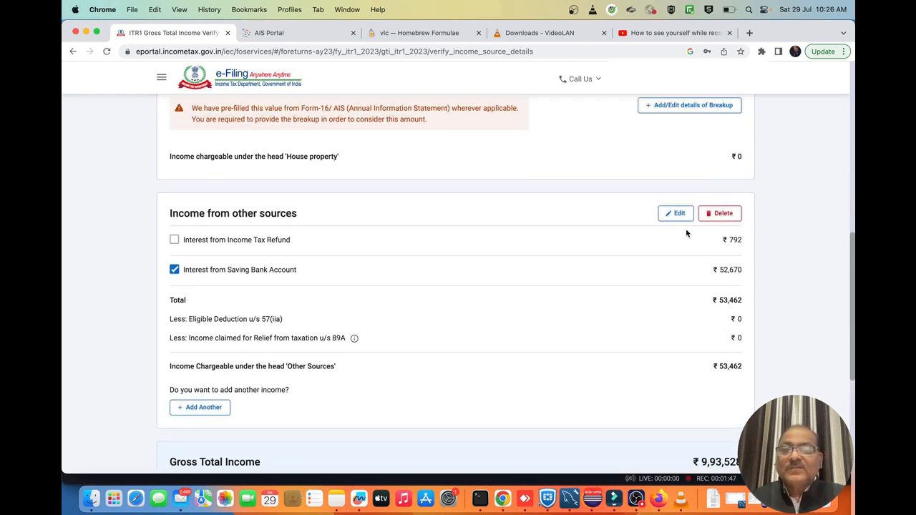
pyautogui.scroll(-4, 499, 374)
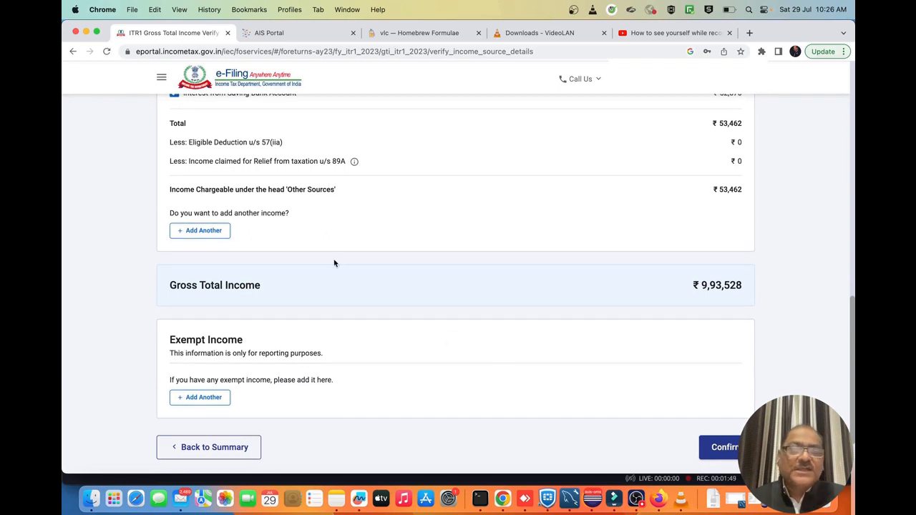
pyautogui.scroll(1, 333, 263)
pyautogui.scroll(-2, 299, 323)
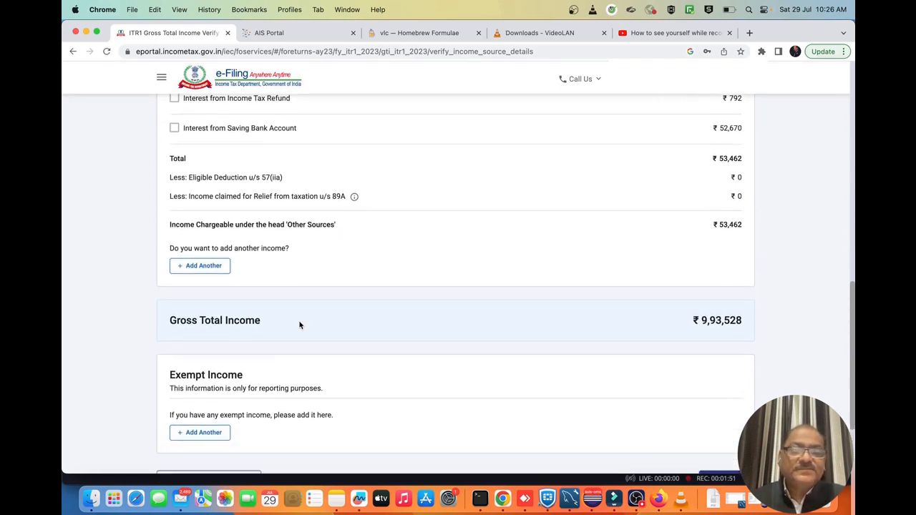
# Confirm the Gross Total Income section and open the Total Deductions section of the return summary
pyautogui.scroll(-2, 300, 326)
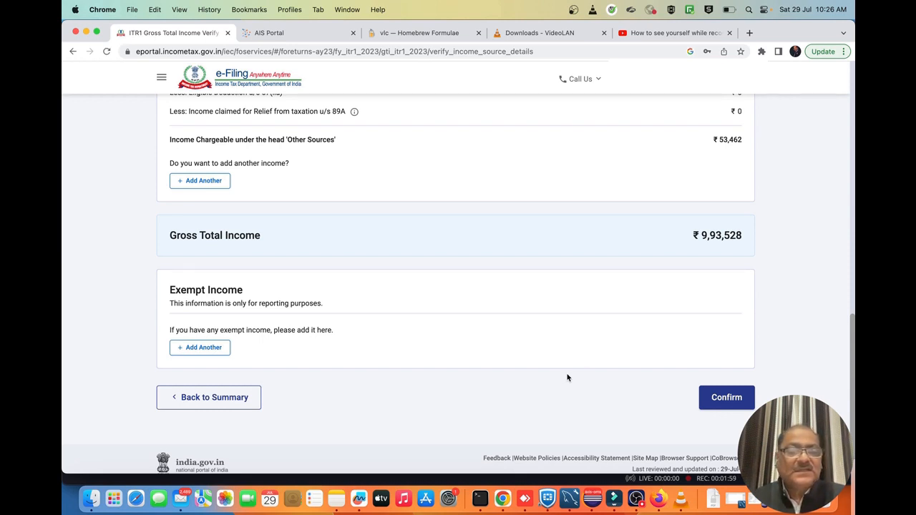
pyautogui.scroll(-1, 567, 378)
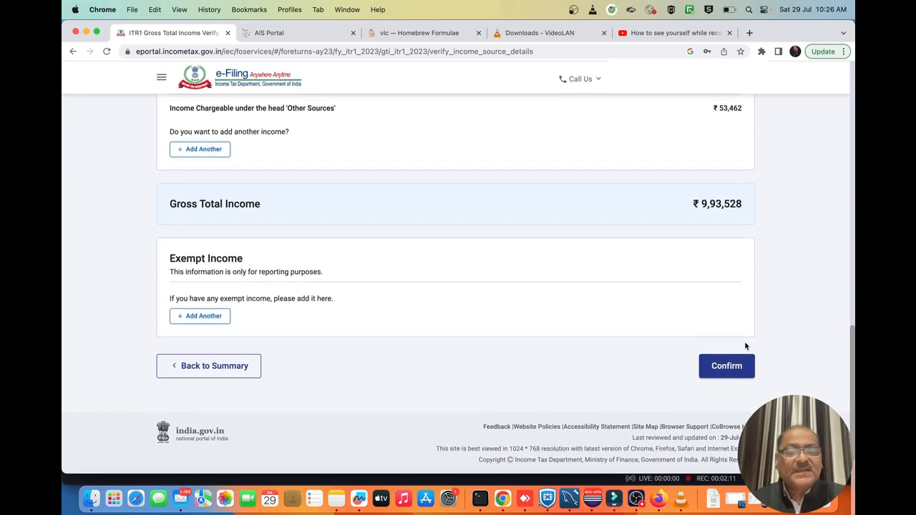
pyautogui.click(723, 367)
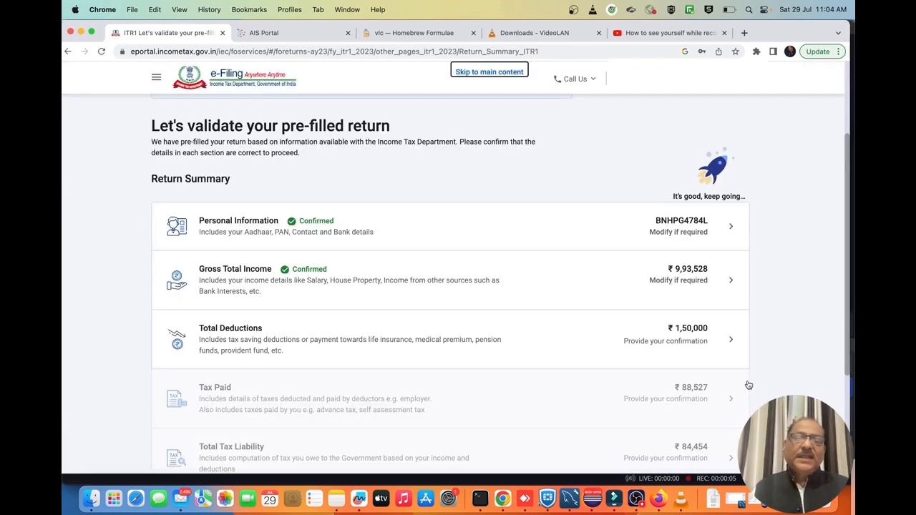
pyautogui.click(719, 338)
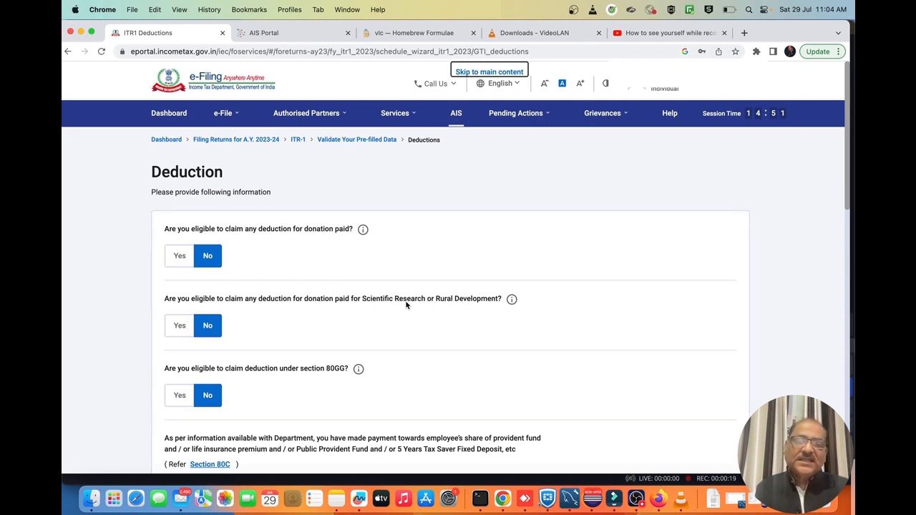
# Try answering Yes to the deduction for donation paid, and set the answer back to No
pyautogui.doubleClick(194, 232)
pyautogui.click(193, 231)
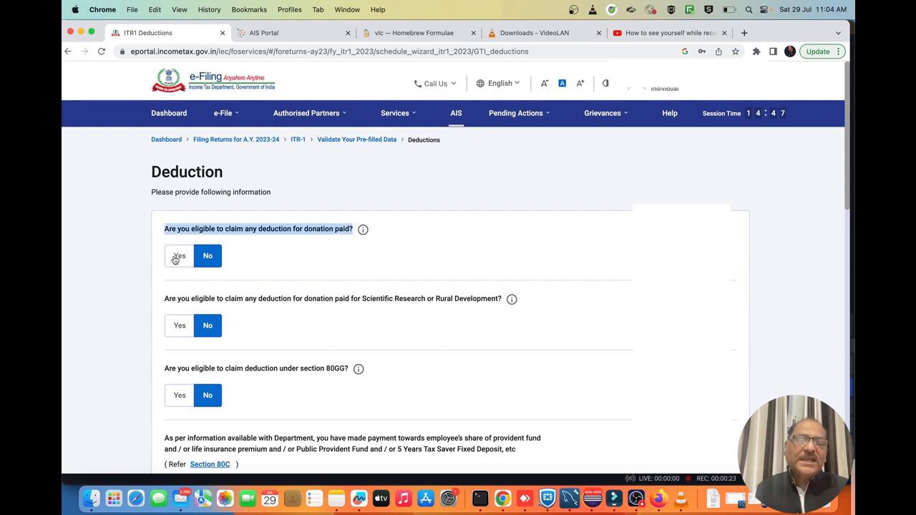
pyautogui.click(176, 257)
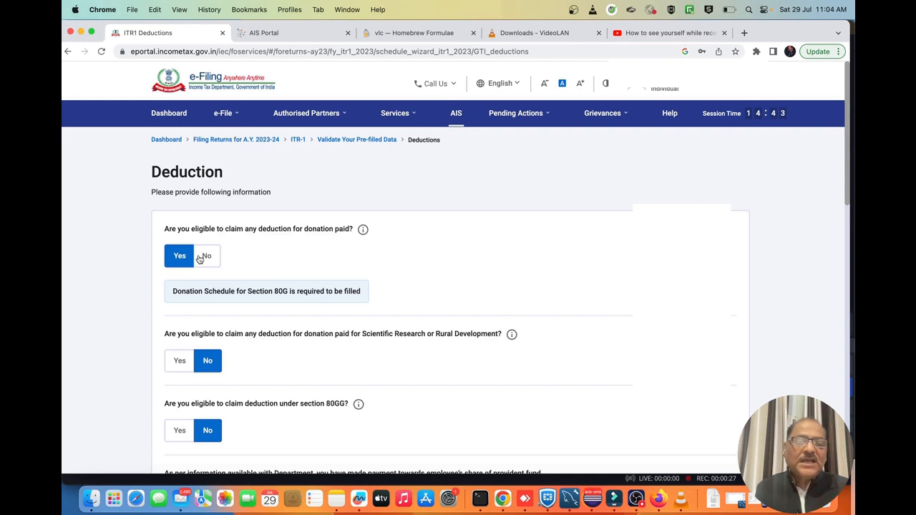
pyautogui.tripleClick(281, 292)
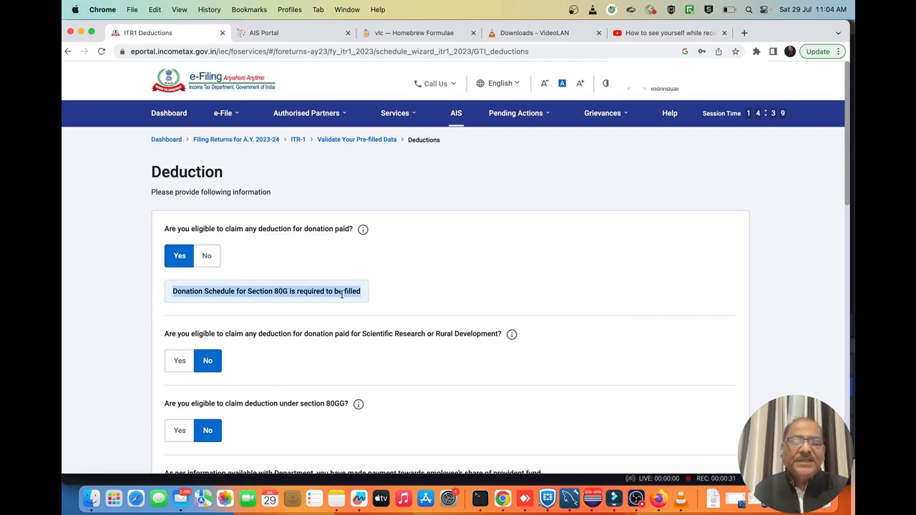
pyautogui.scroll(-1, 342, 295)
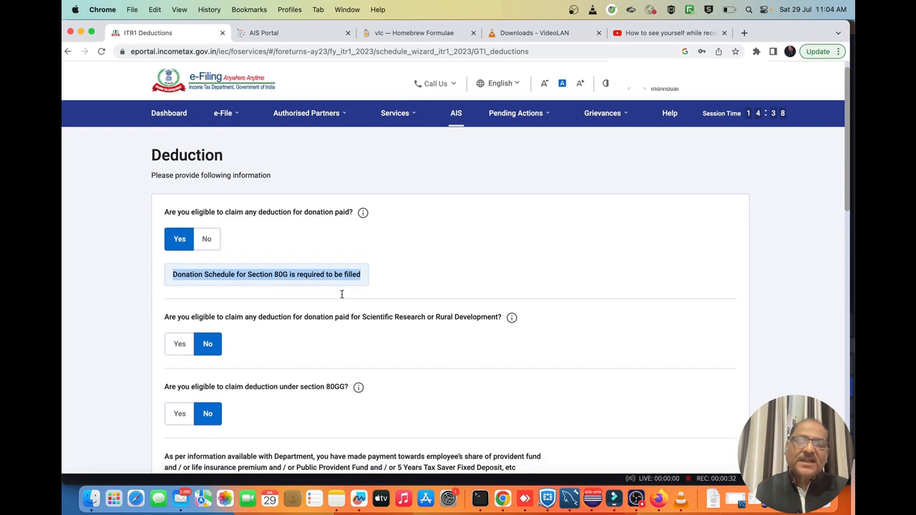
pyautogui.click(288, 272)
pyautogui.click(208, 240)
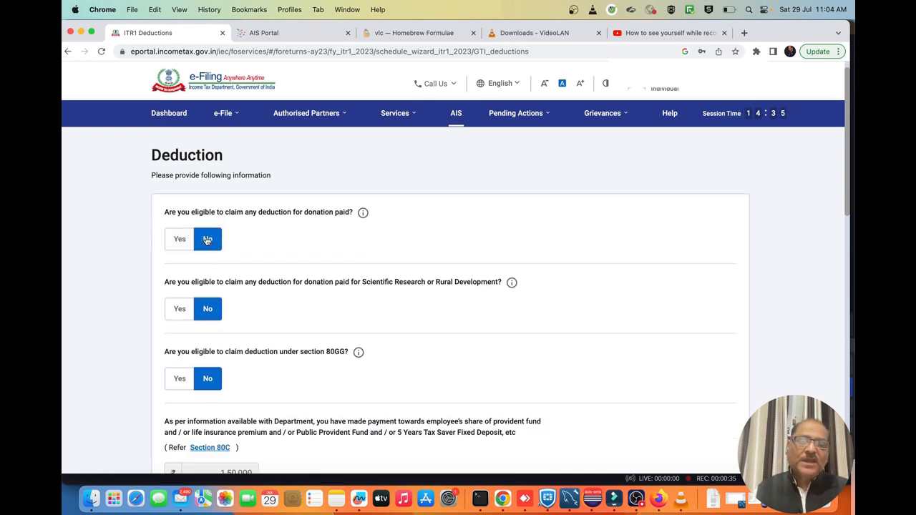
# Try answering Yes to the deduction for donation paid for Scientific Research or Rural Development, and set the answer back to No
pyautogui.scroll(-5, 267, 264)
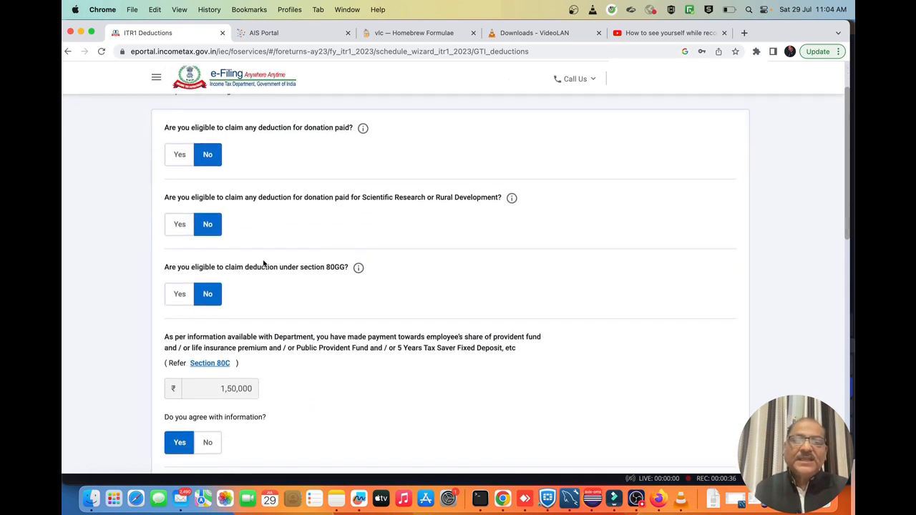
pyautogui.tripleClick(222, 200)
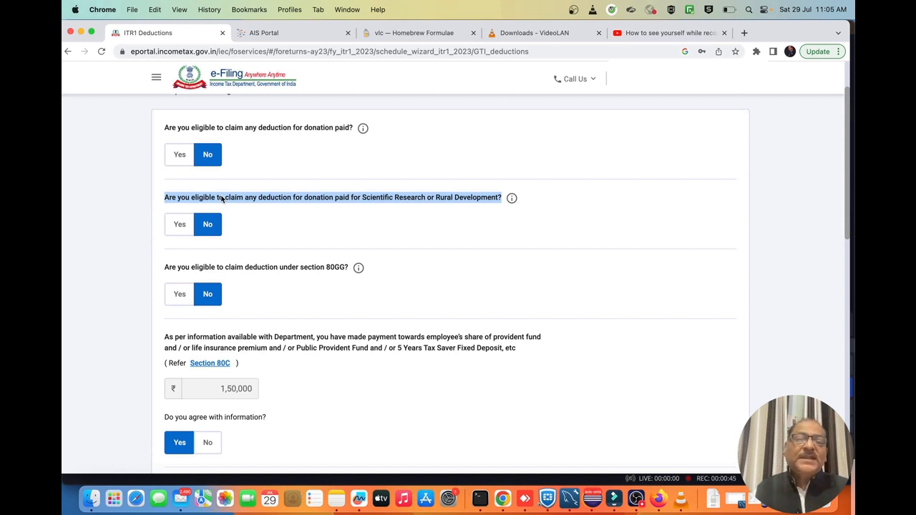
pyautogui.click(179, 234)
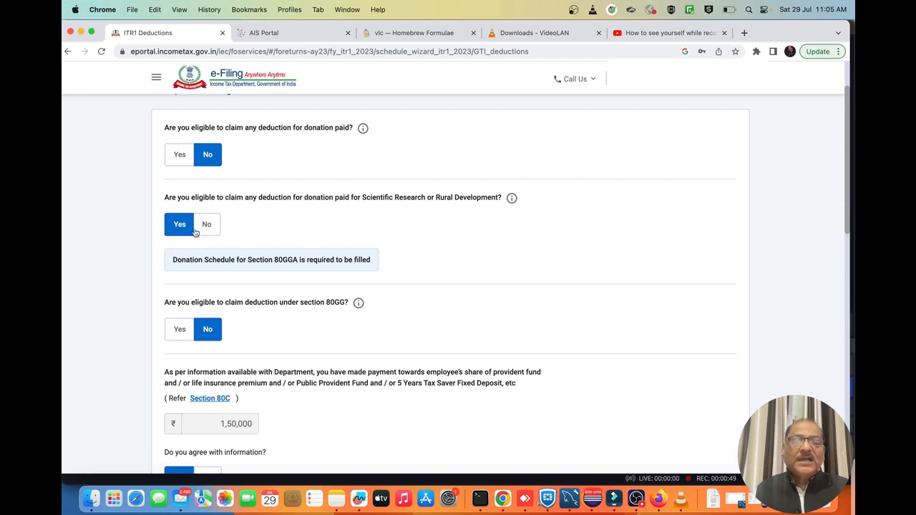
pyautogui.doubleClick(250, 260)
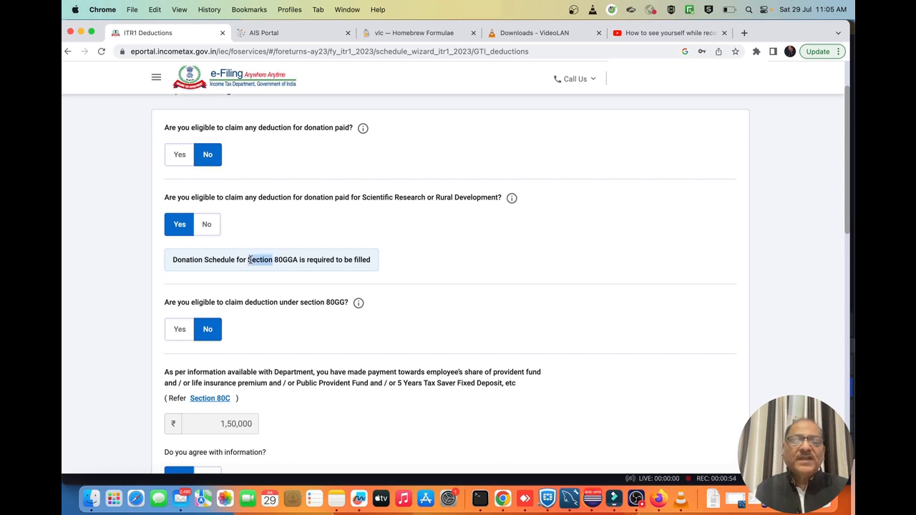
pyautogui.click(206, 224)
# Try answering Yes to the deduction under section 80GG, open its claim amount for entry, and return the answer to No
pyautogui.scroll(-2, 206, 225)
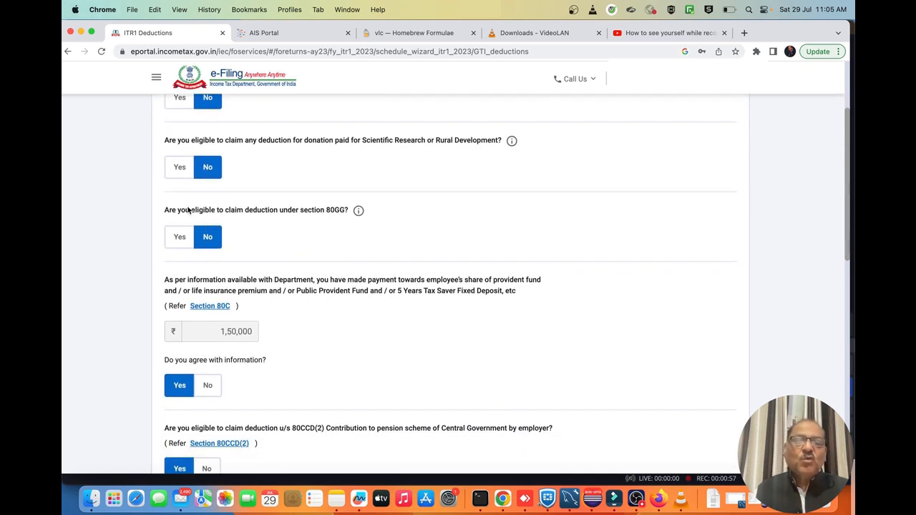
pyautogui.tripleClick(261, 211)
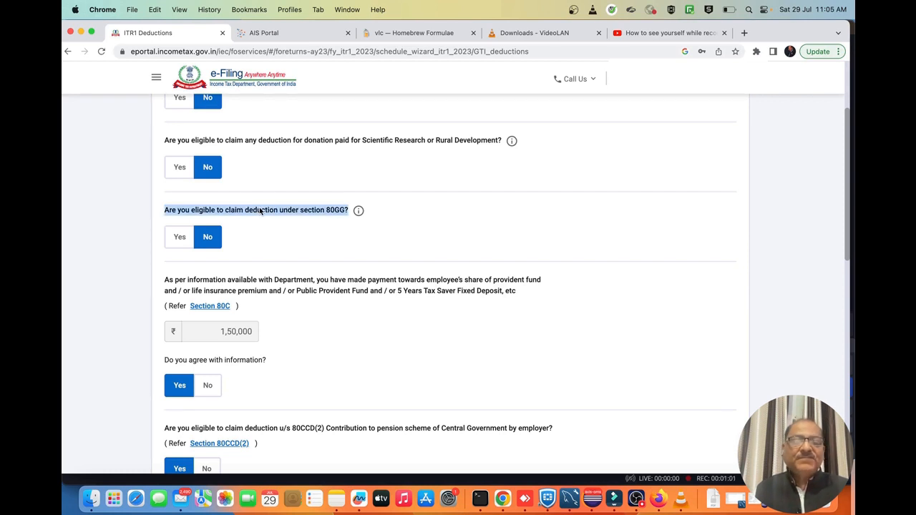
pyautogui.scroll(-1, 256, 242)
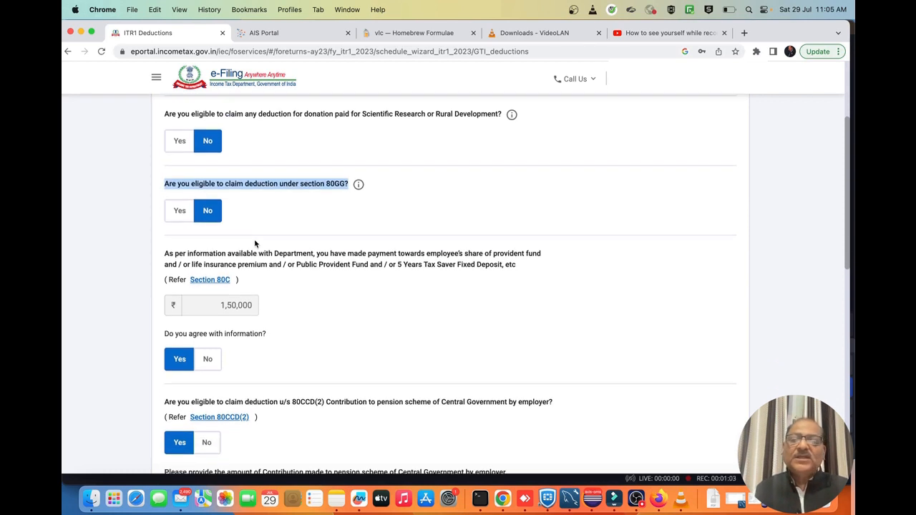
pyautogui.click(179, 208)
pyautogui.click(197, 253)
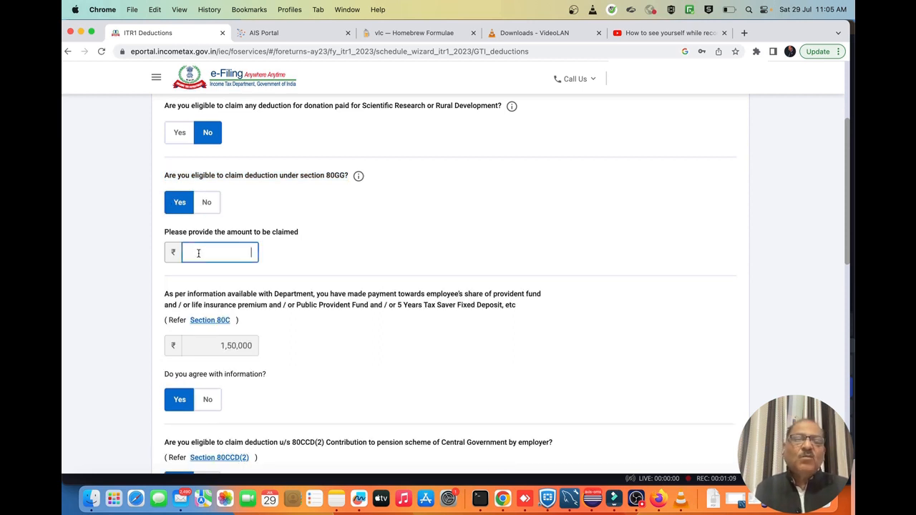
pyautogui.scroll(-1, 198, 253)
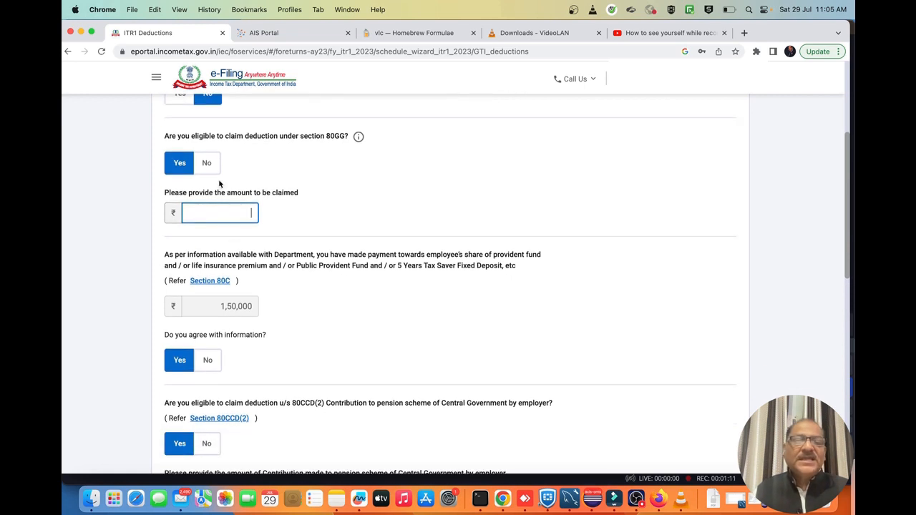
pyautogui.click(207, 163)
# Review the section 80C payment information and answer No to the section 80CCD(2) deduction for the employer's pension scheme contribution
pyautogui.scroll(-1, 249, 234)
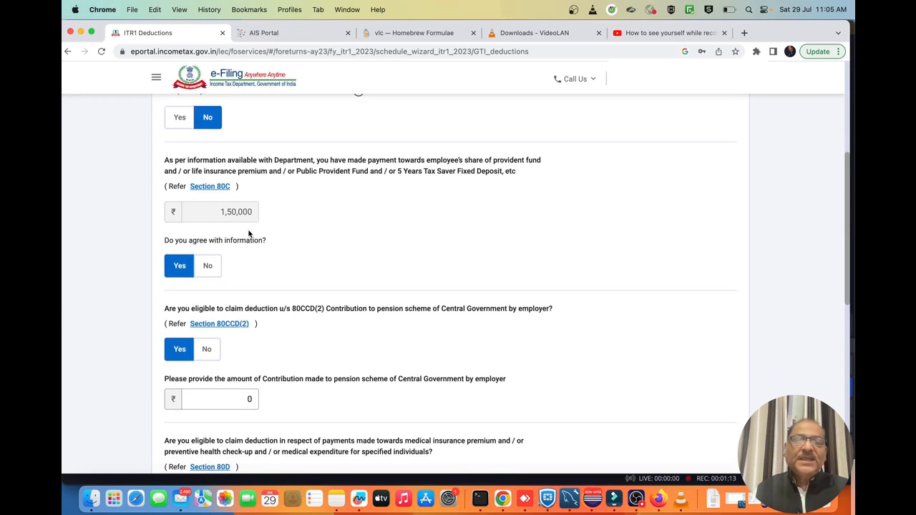
pyautogui.tripleClick(208, 165)
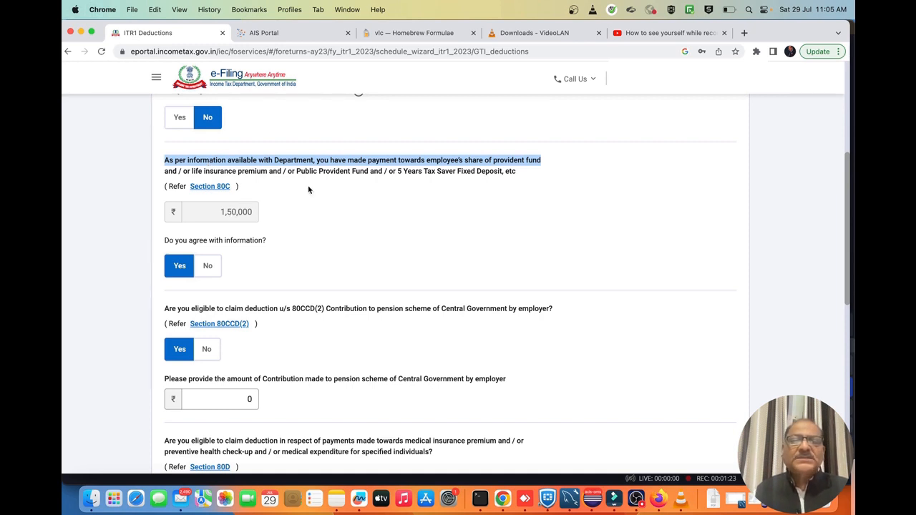
pyautogui.tripleClick(411, 176)
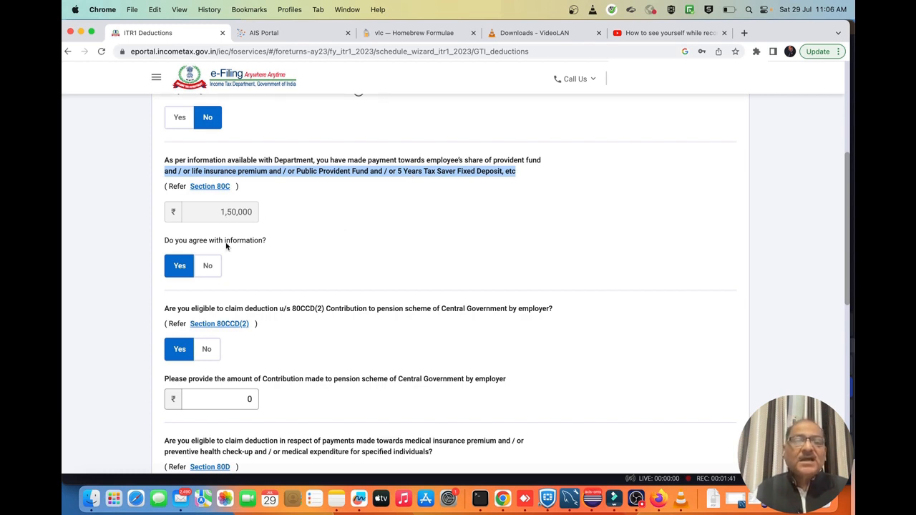
pyautogui.scroll(-1, 226, 245)
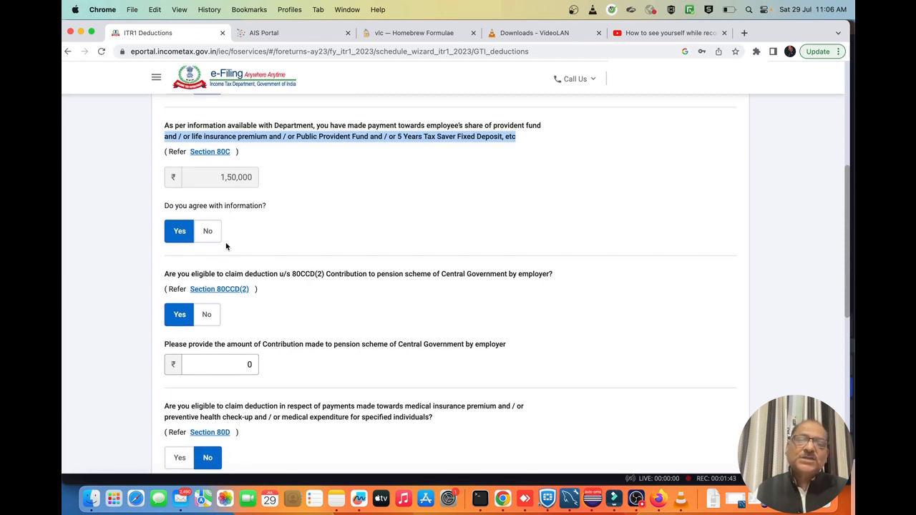
pyautogui.scroll(-1, 225, 246)
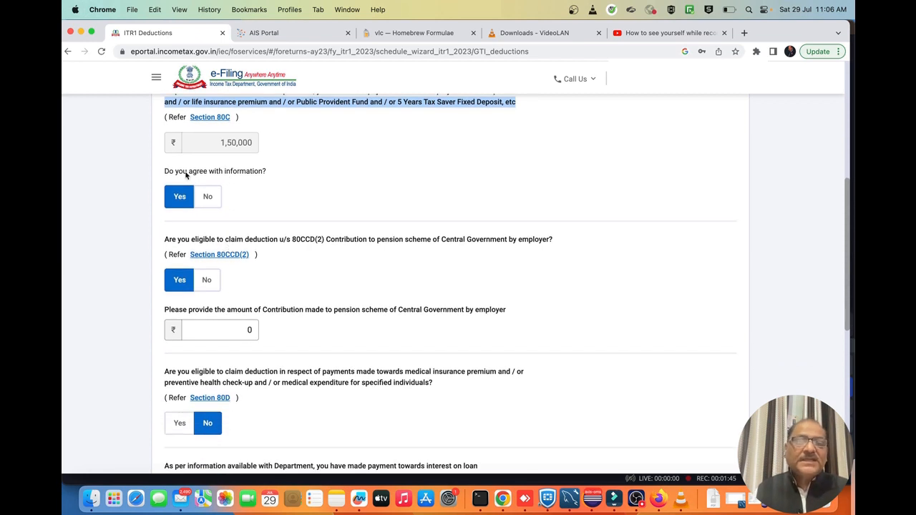
pyautogui.scroll(-2, 208, 228)
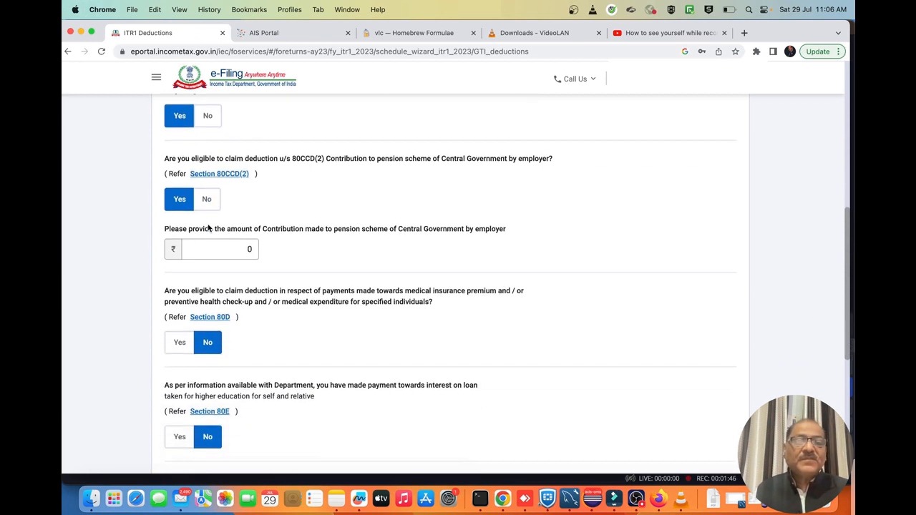
pyautogui.tripleClick(307, 142)
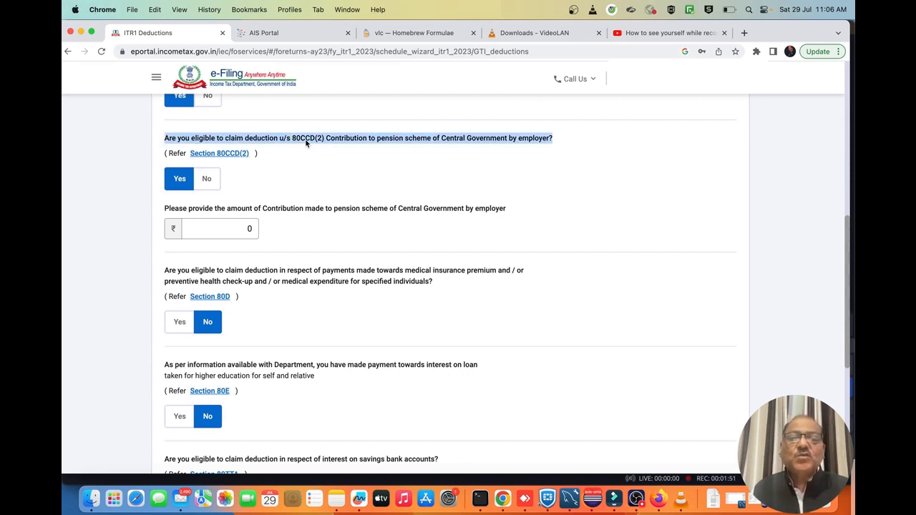
pyautogui.scroll(-1, 306, 144)
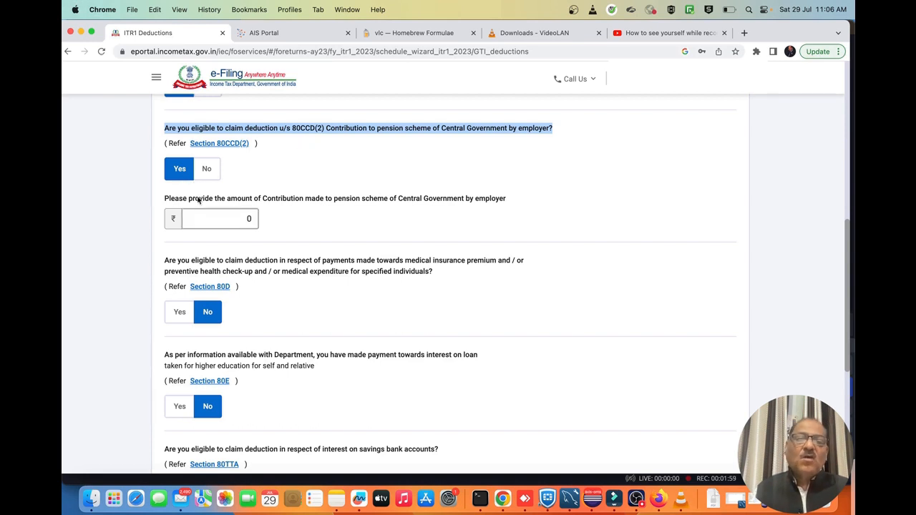
pyautogui.click(209, 220)
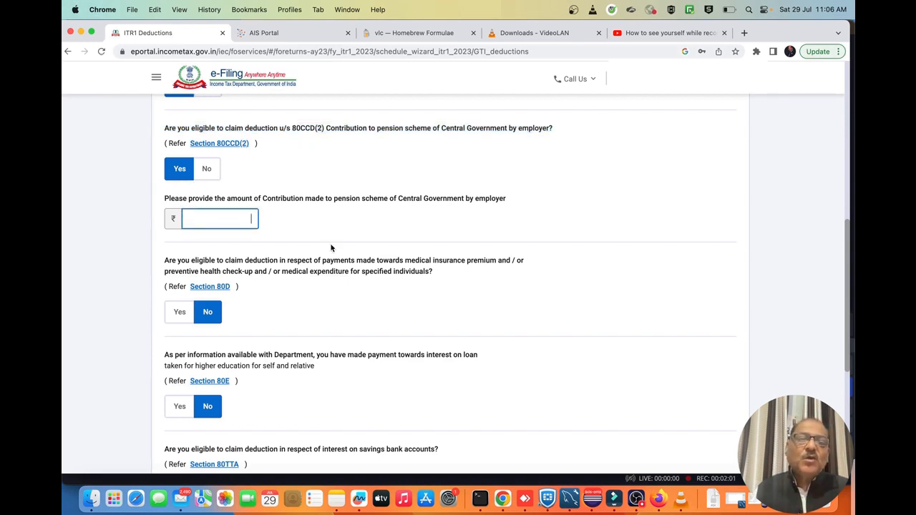
pyautogui.scroll(-1, 332, 248)
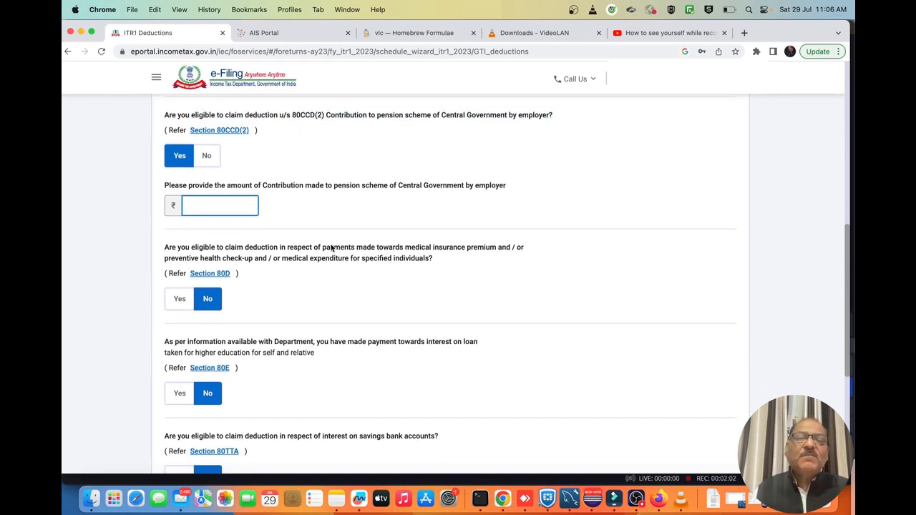
pyautogui.click(215, 161)
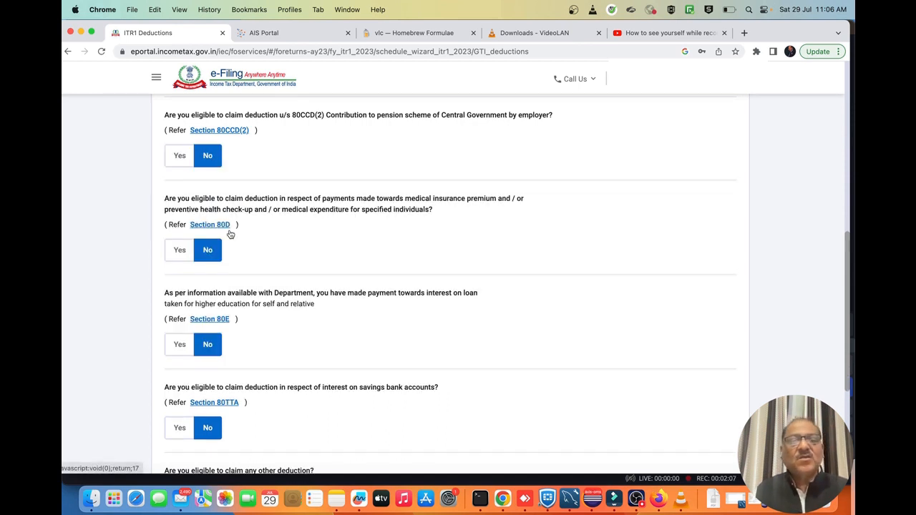
# Review the section 80D question, try answering Yes to the section 80E education loan interest deduction, and set it back to No
pyautogui.scroll(-2, 230, 235)
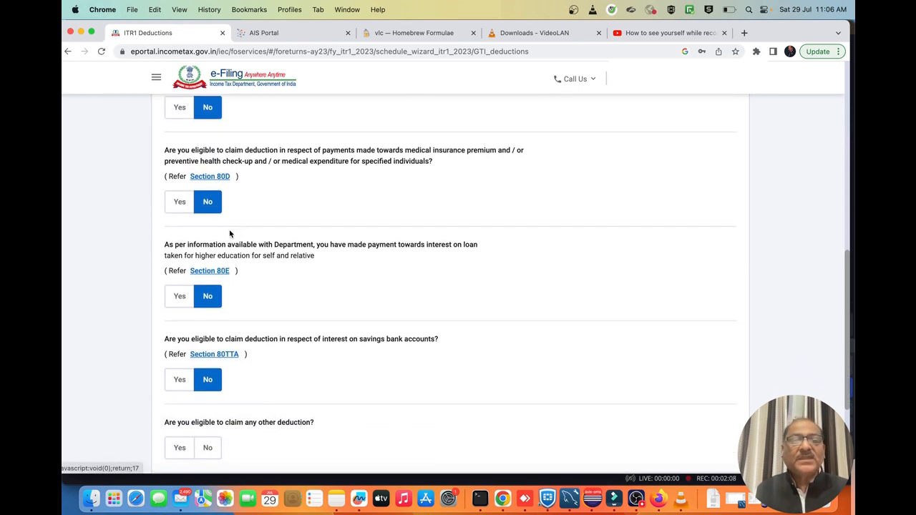
pyautogui.tripleClick(384, 163)
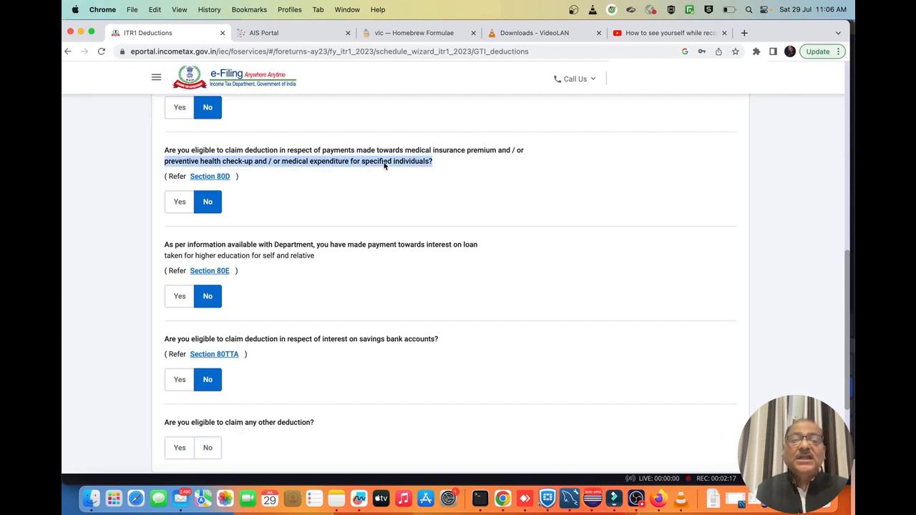
pyautogui.scroll(-1, 273, 211)
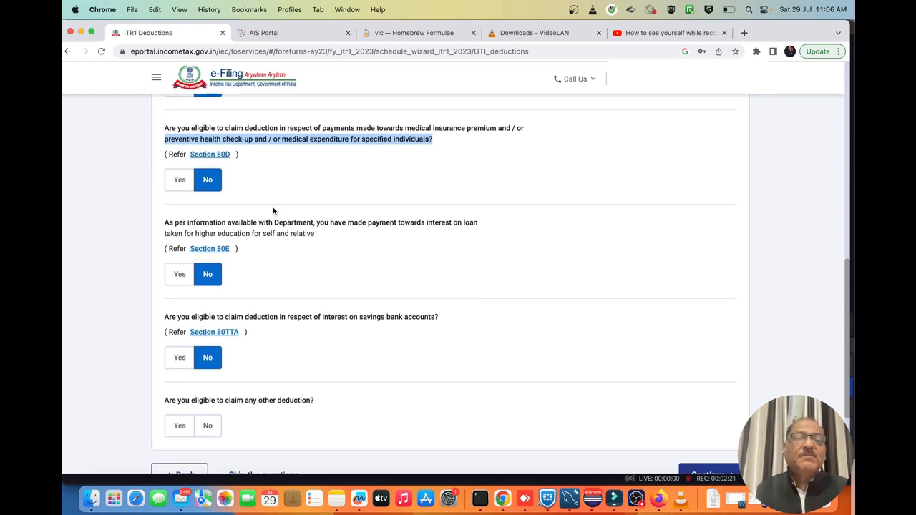
pyautogui.scroll(-2, 273, 211)
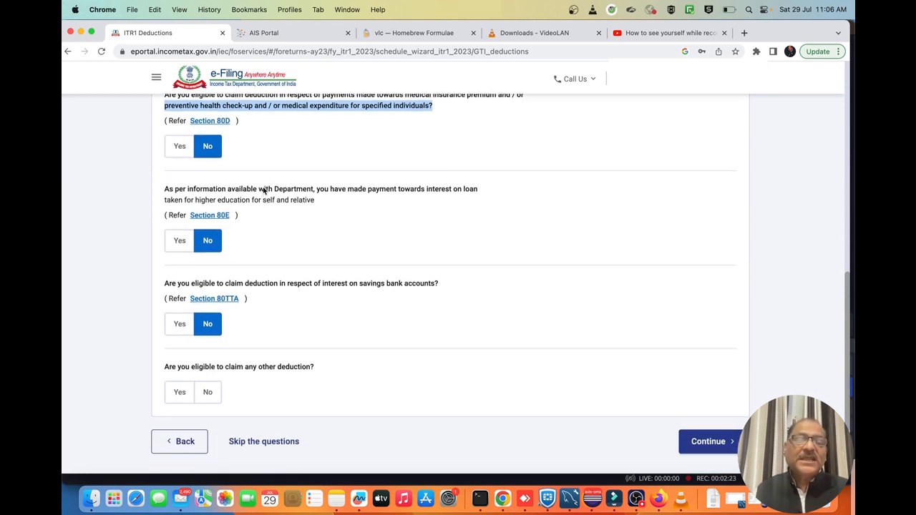
pyautogui.tripleClick(263, 190)
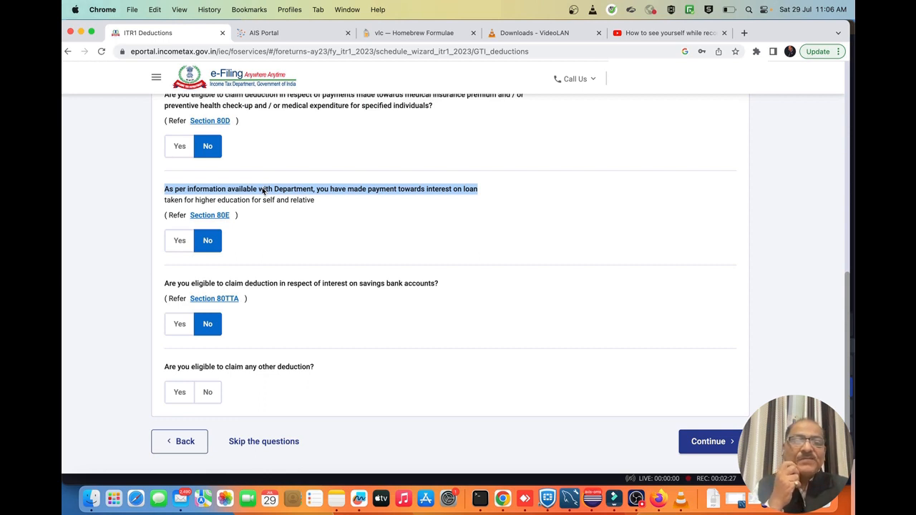
pyautogui.doubleClick(258, 220)
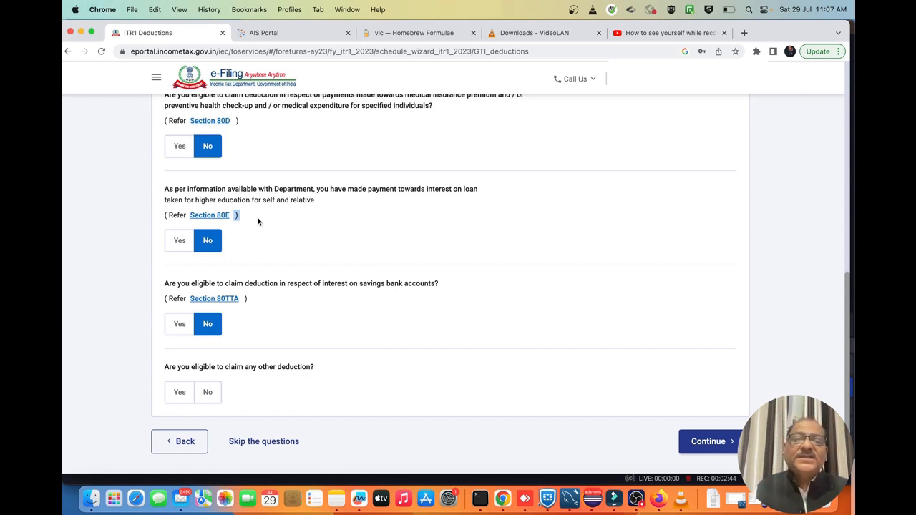
pyautogui.click(259, 222)
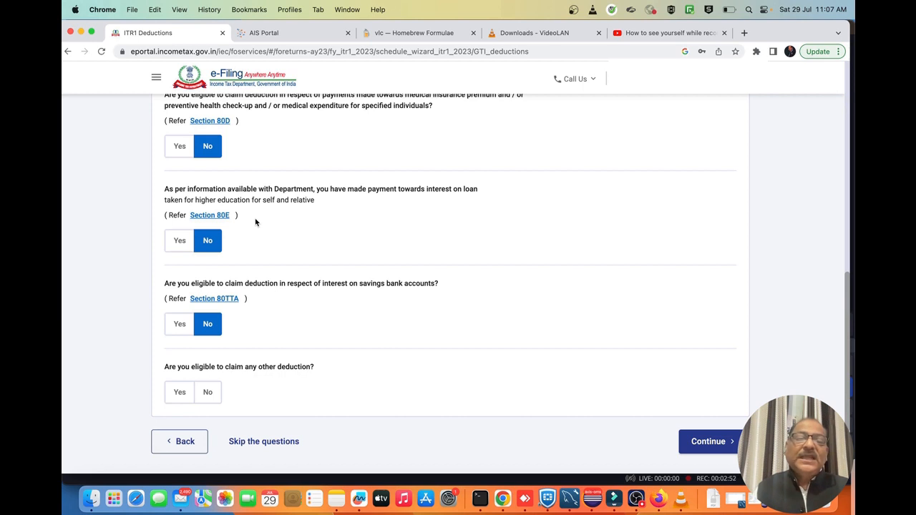
pyautogui.click(178, 241)
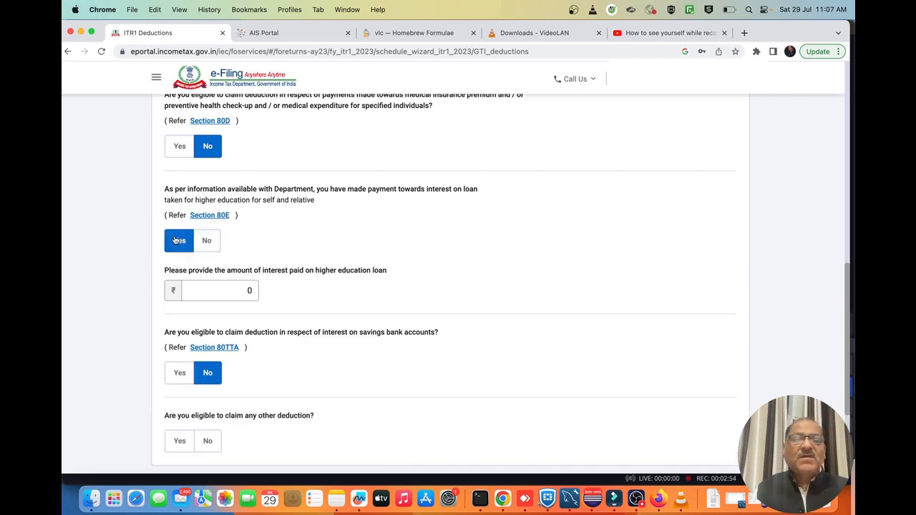
pyautogui.click(211, 245)
# Review the section 80TTA savings interest and other deduction questions, and continue to the verification of the deduction details
pyautogui.scroll(-2, 211, 245)
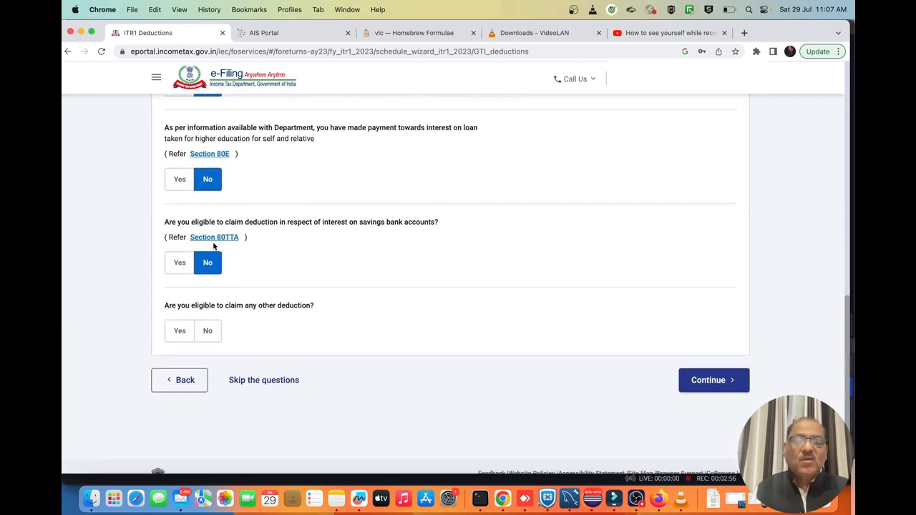
pyautogui.doubleClick(212, 224)
pyautogui.tripleClick(212, 224)
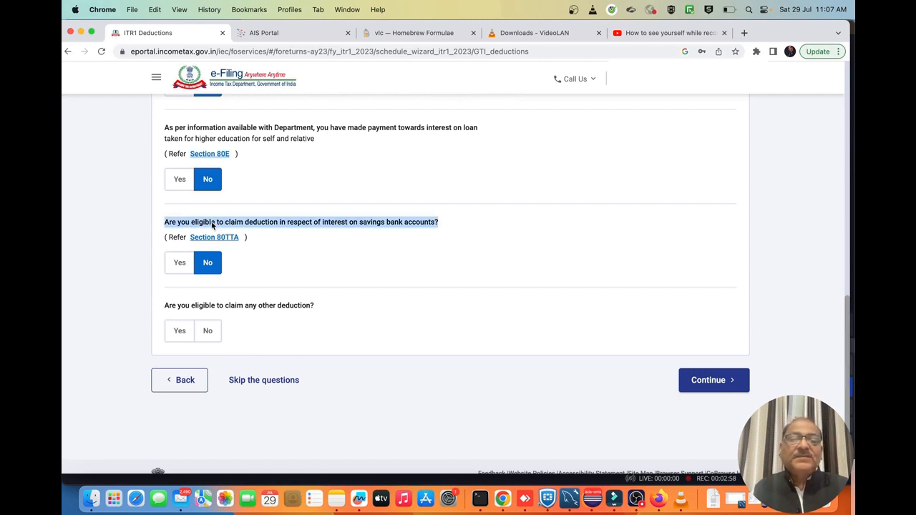
pyautogui.doubleClick(261, 243)
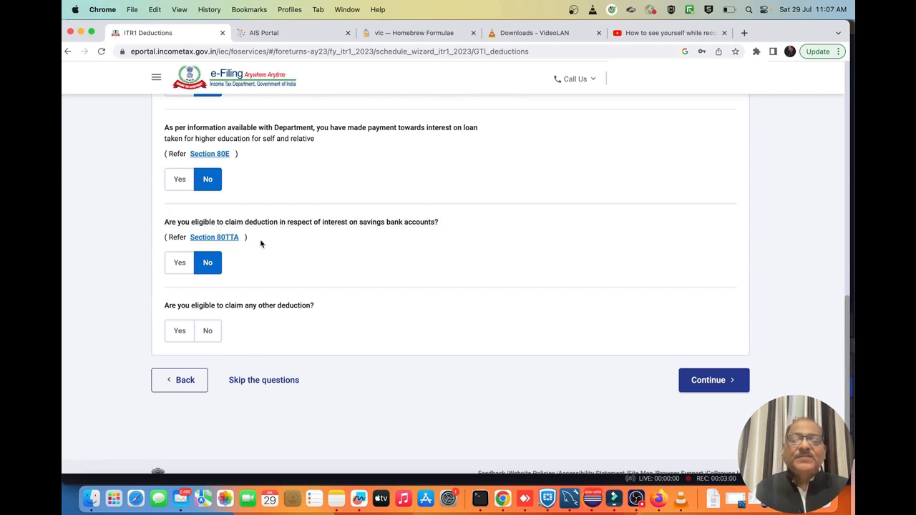
pyautogui.tripleClick(348, 225)
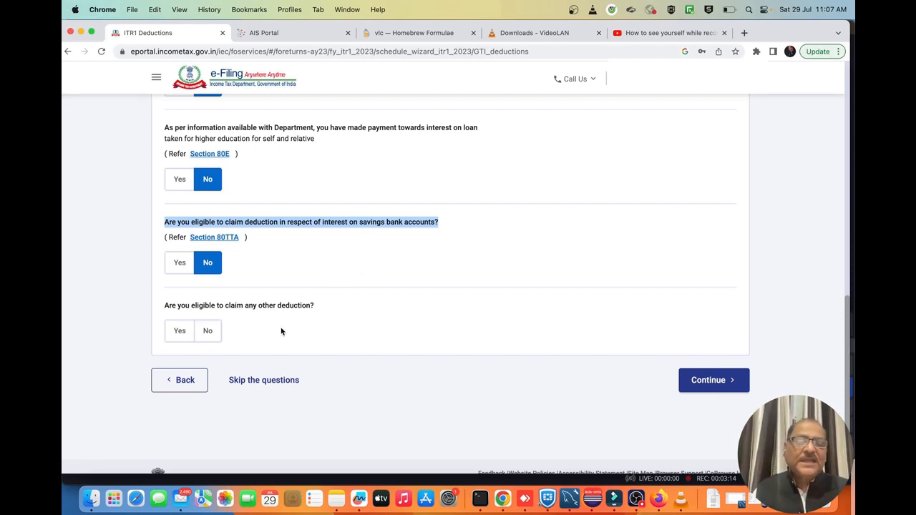
pyautogui.doubleClick(221, 308)
pyautogui.tripleClick(221, 307)
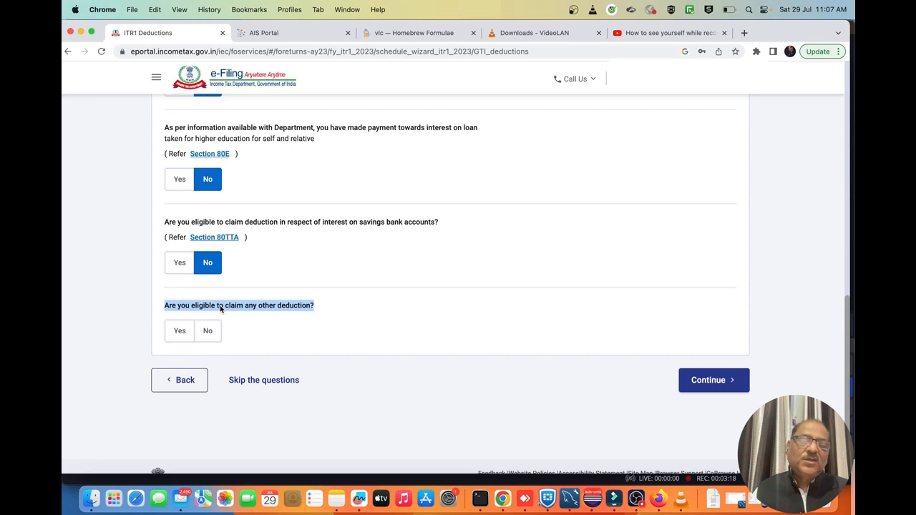
pyautogui.click(720, 385)
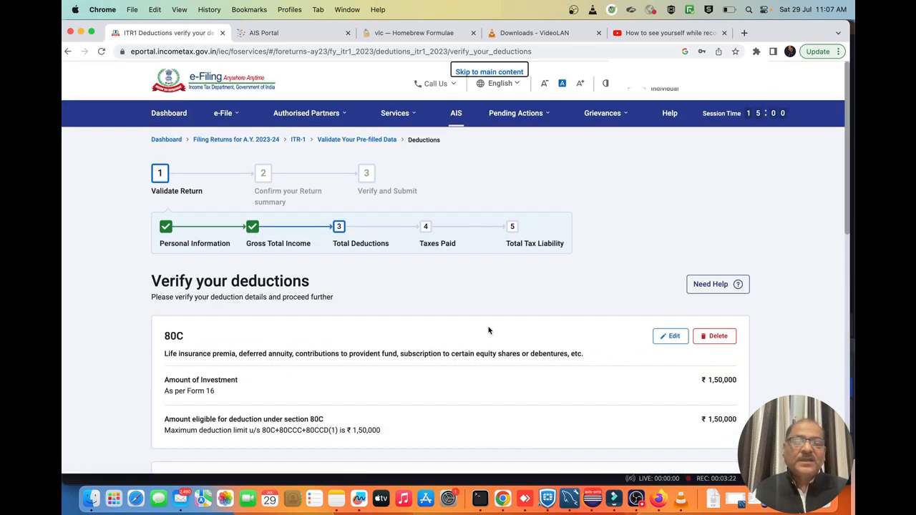
pyautogui.scroll(-2, 489, 330)
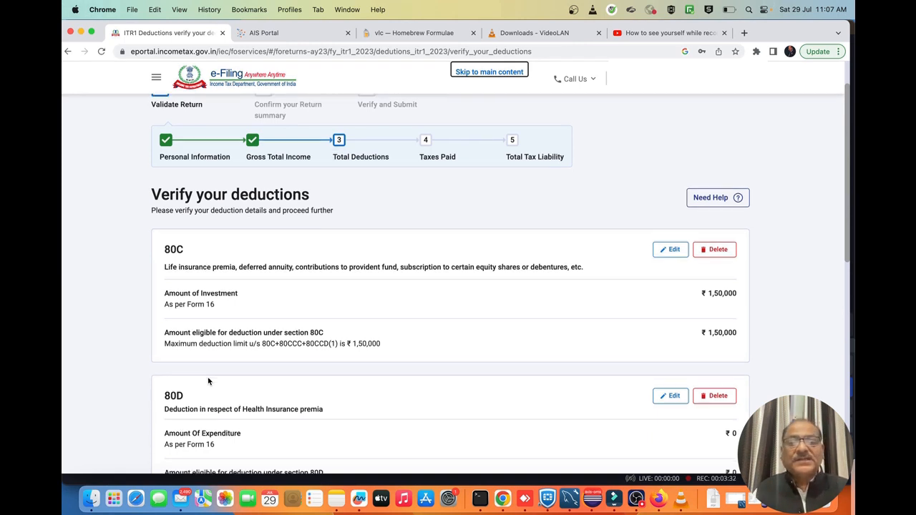
# Review the section 80C deduction, open its investment amount for editing, and cancel the edit
pyautogui.scroll(-1, 209, 382)
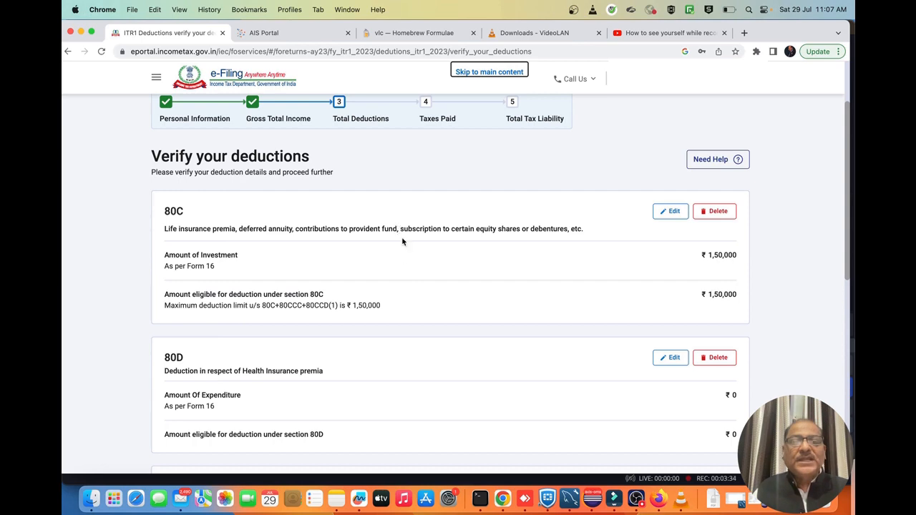
pyautogui.scroll(-1, 472, 393)
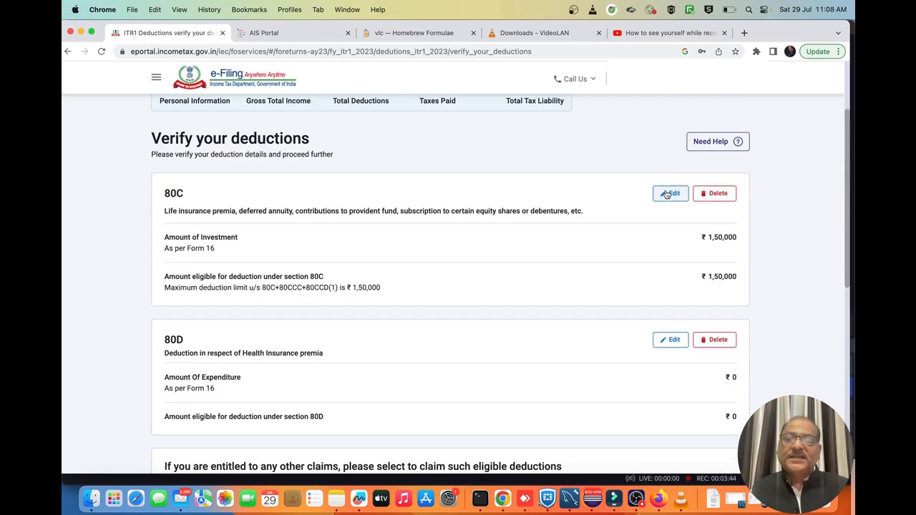
pyautogui.click(667, 195)
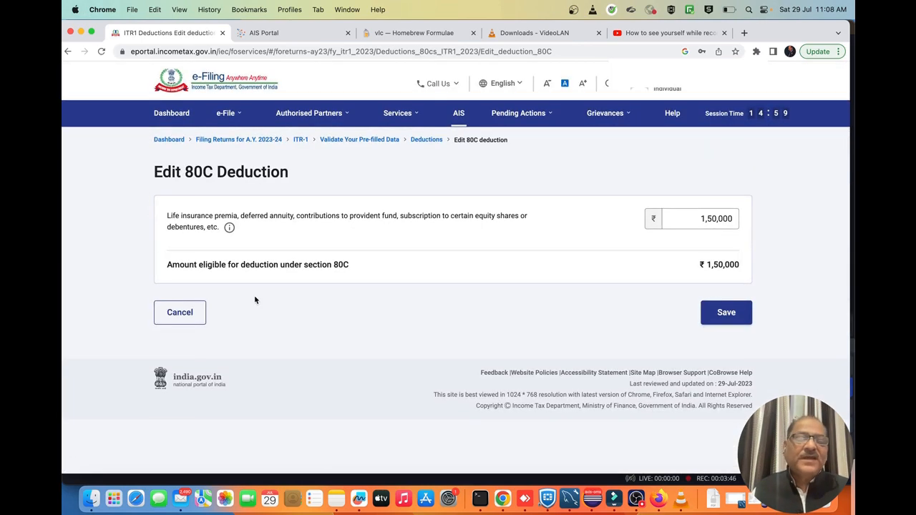
pyautogui.click(178, 311)
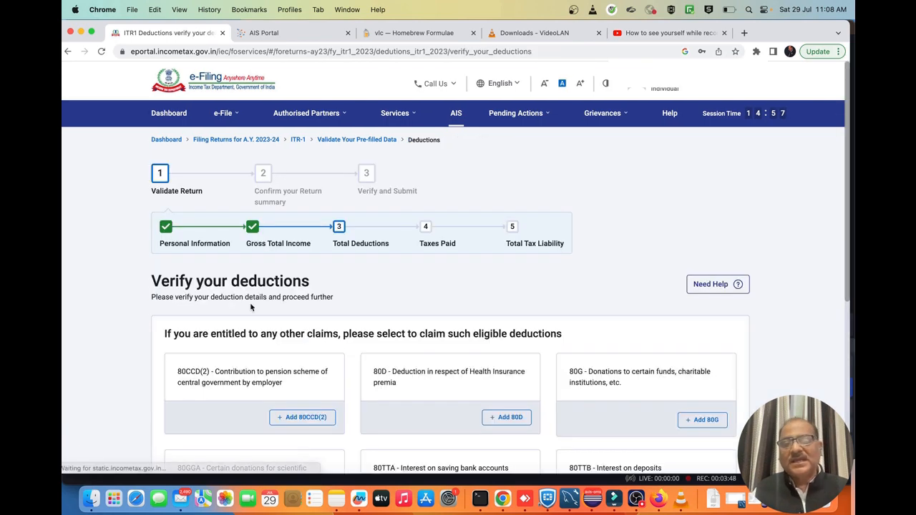
# Review the other eligible claims, open a section 80CCD(2) deduction, clear its contribution amount, and cancel the entry
pyautogui.scroll(-5, 339, 341)
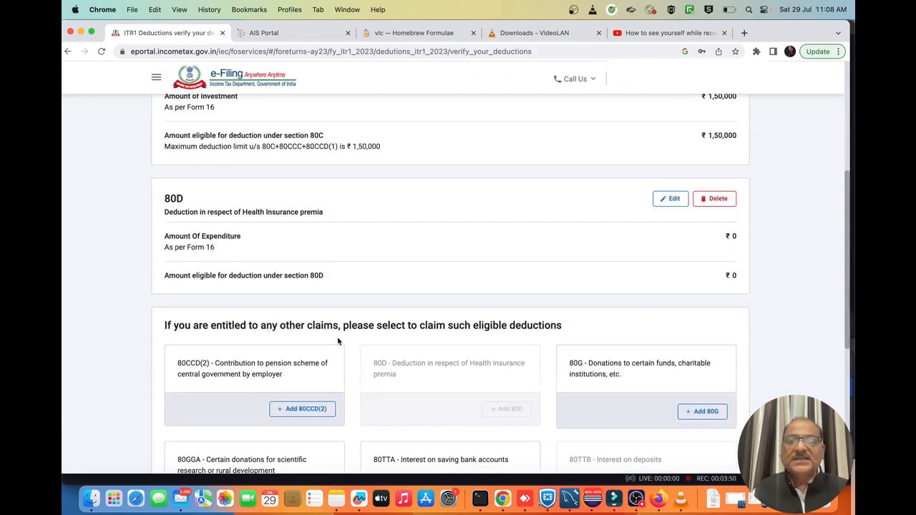
pyautogui.scroll(-3, 338, 342)
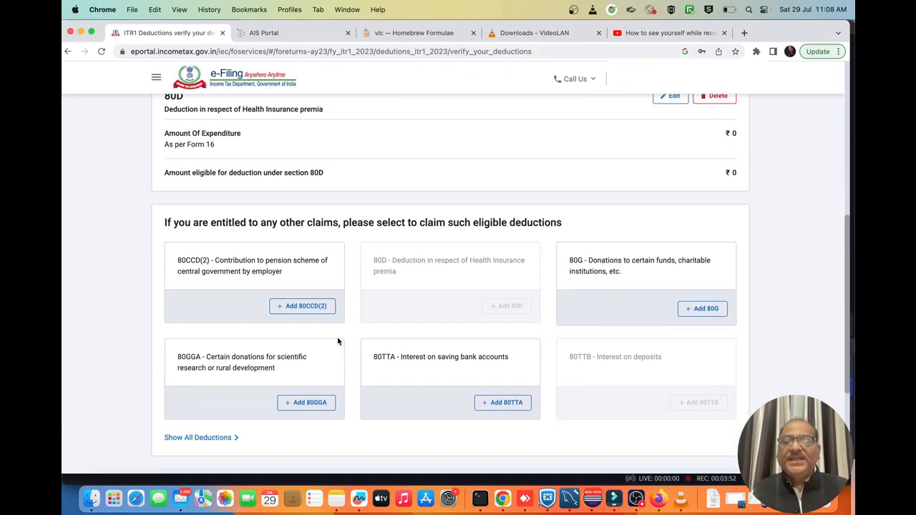
pyautogui.scroll(1, 339, 342)
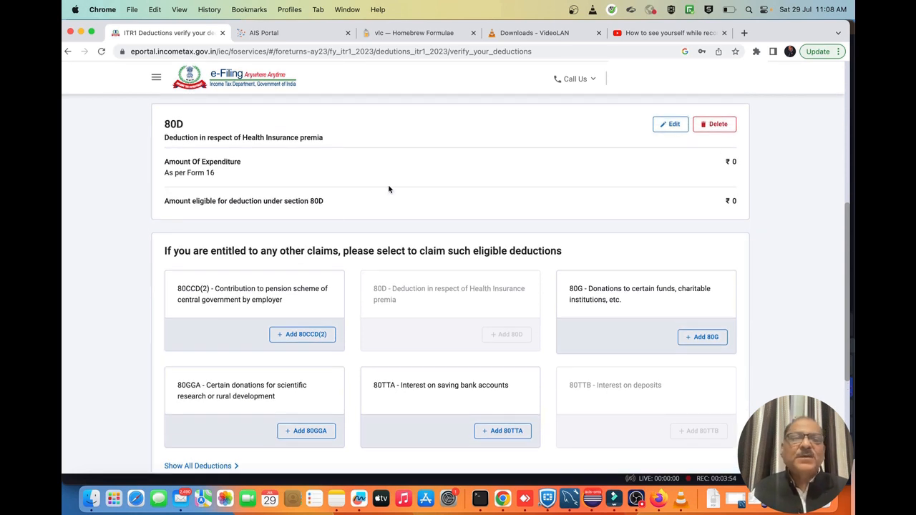
pyautogui.scroll(-5, 561, 223)
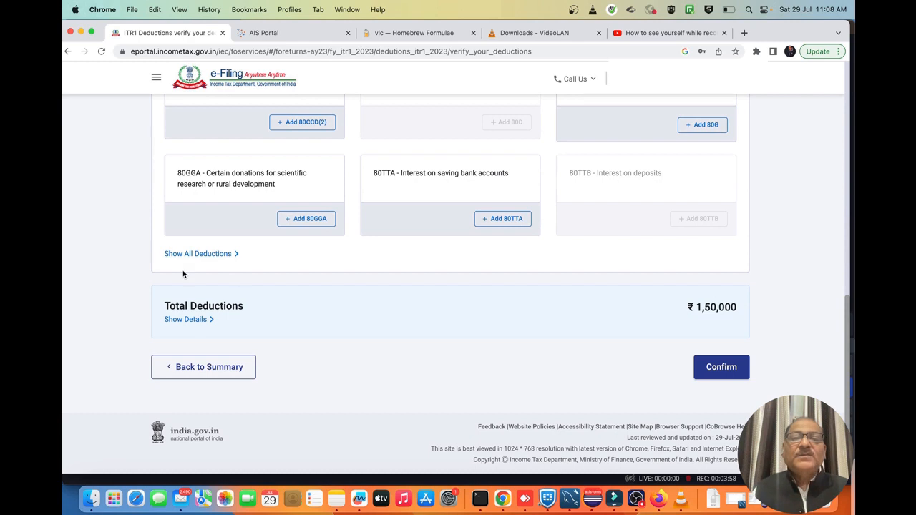
pyautogui.scroll(4, 200, 309)
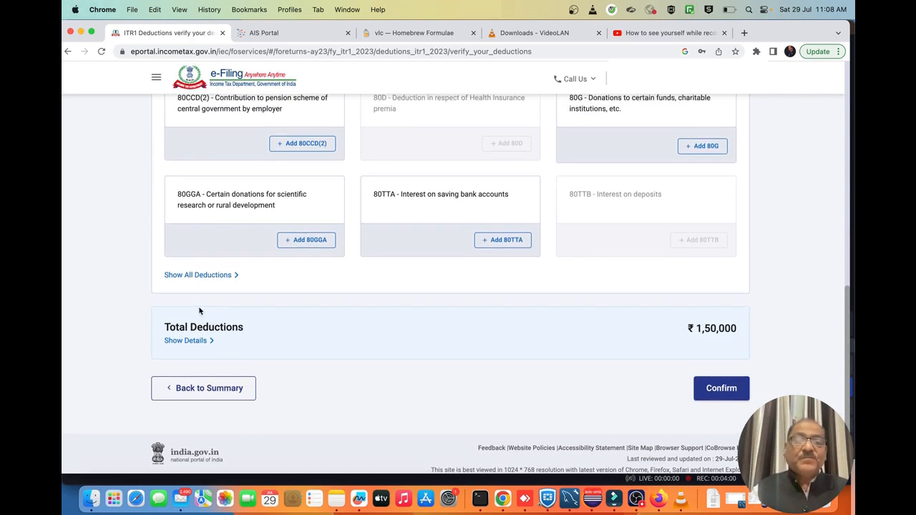
pyautogui.scroll(1, 200, 309)
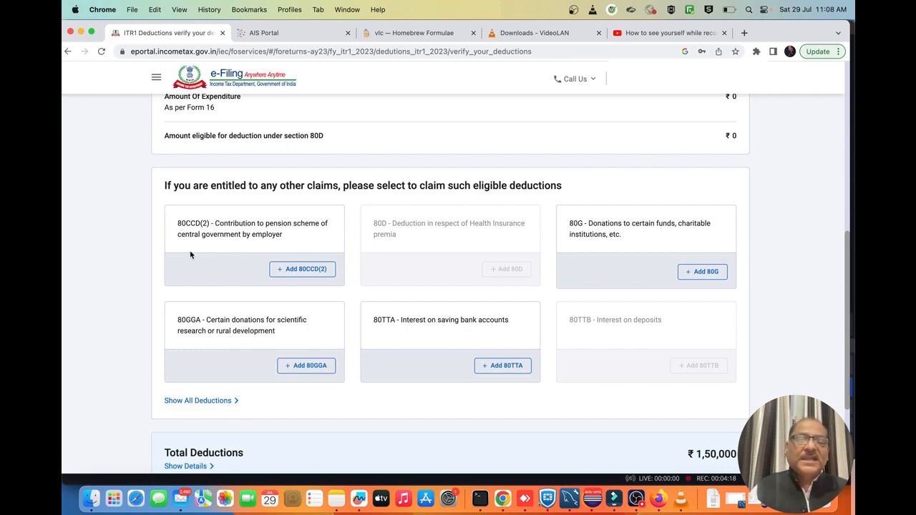
pyautogui.click(295, 271)
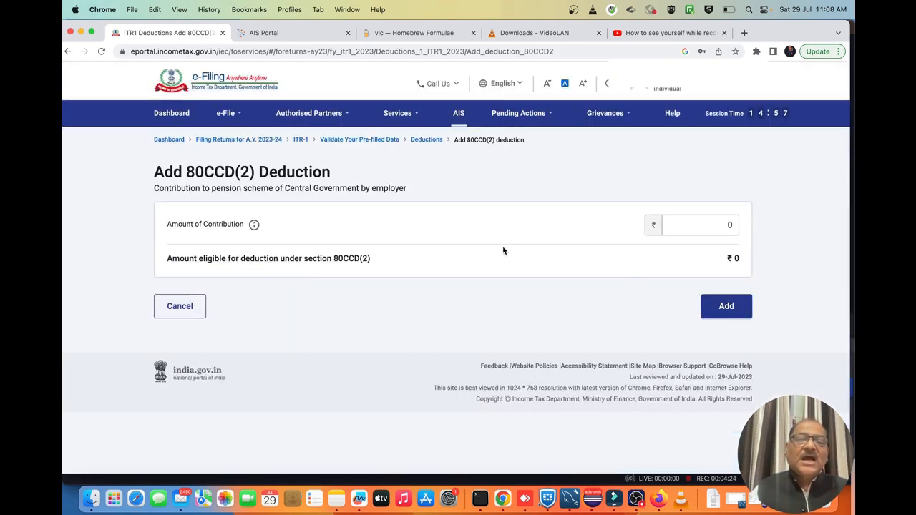
pyautogui.click(725, 225)
pyautogui.press('BackSpace')
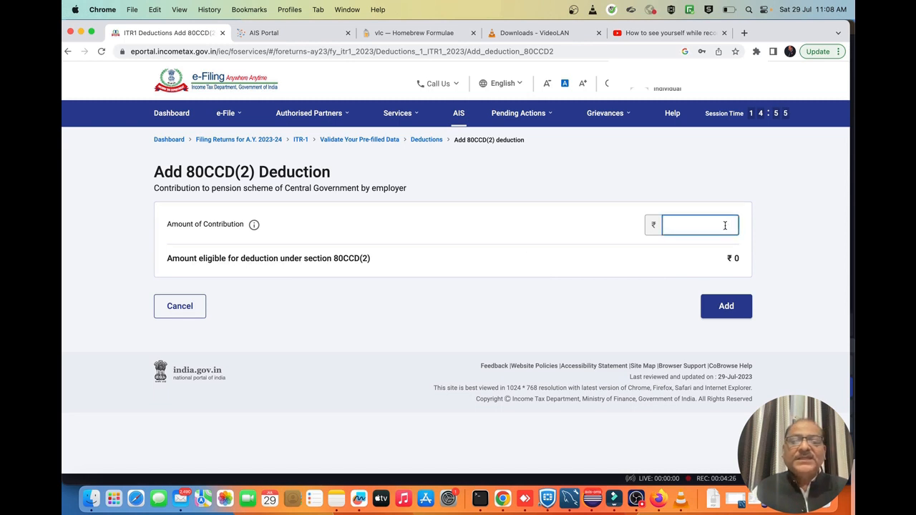
pyautogui.click(435, 326)
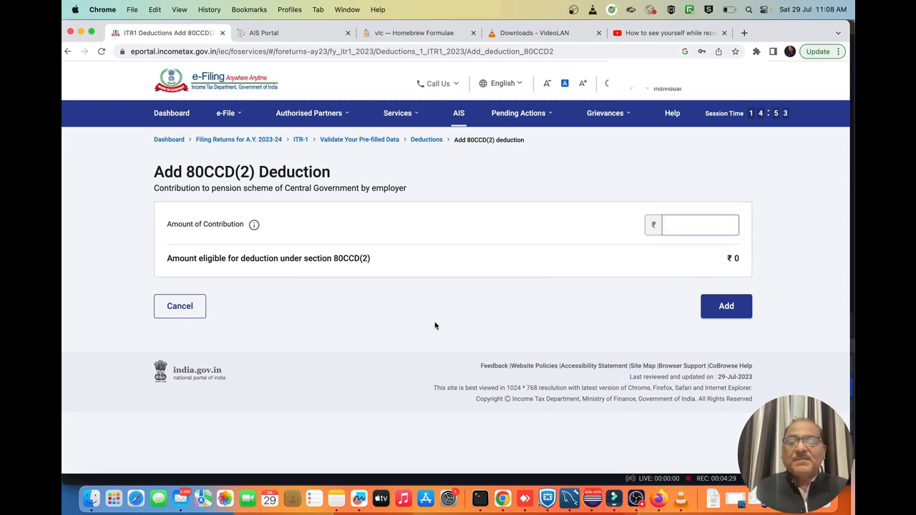
pyautogui.click(176, 302)
# Add a section 80TTA deduction with 10000 as the interest on saving bank accounts
pyautogui.scroll(-1, 330, 356)
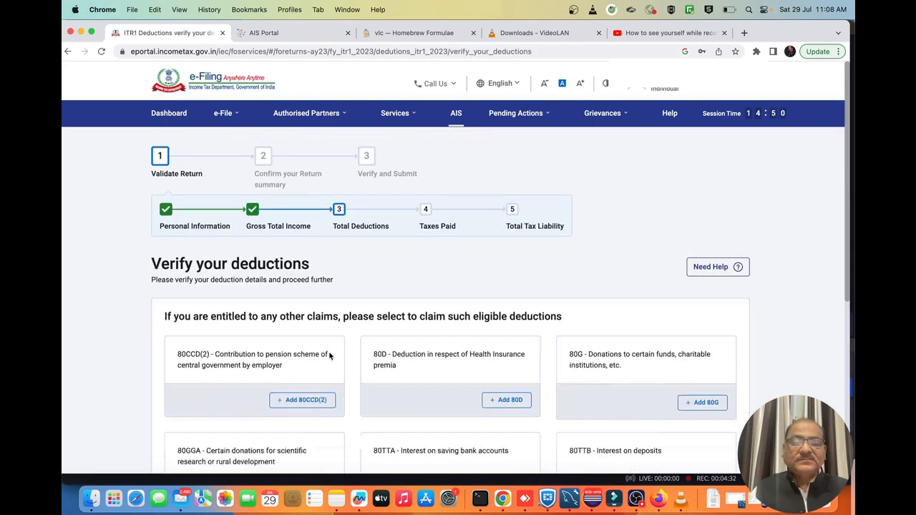
pyautogui.scroll(-10, 330, 356)
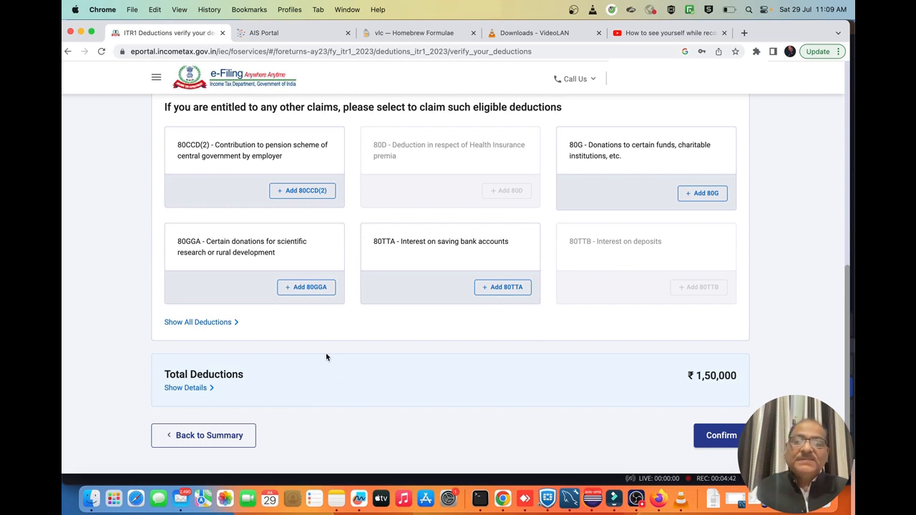
pyautogui.scroll(-1, 344, 403)
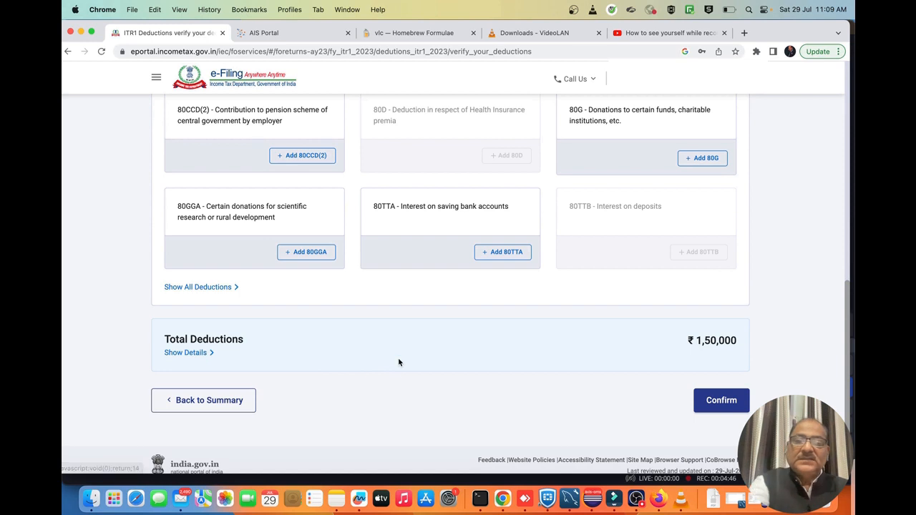
pyautogui.click(490, 255)
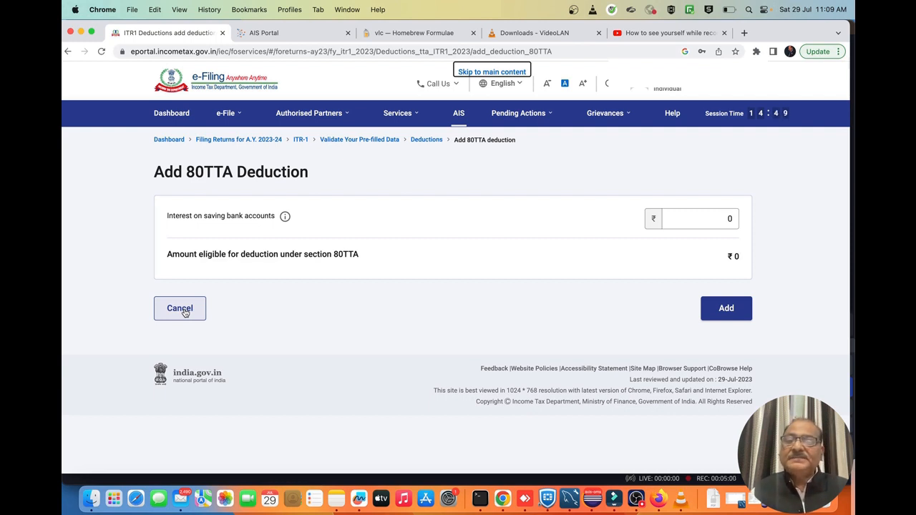
pyautogui.click(707, 216)
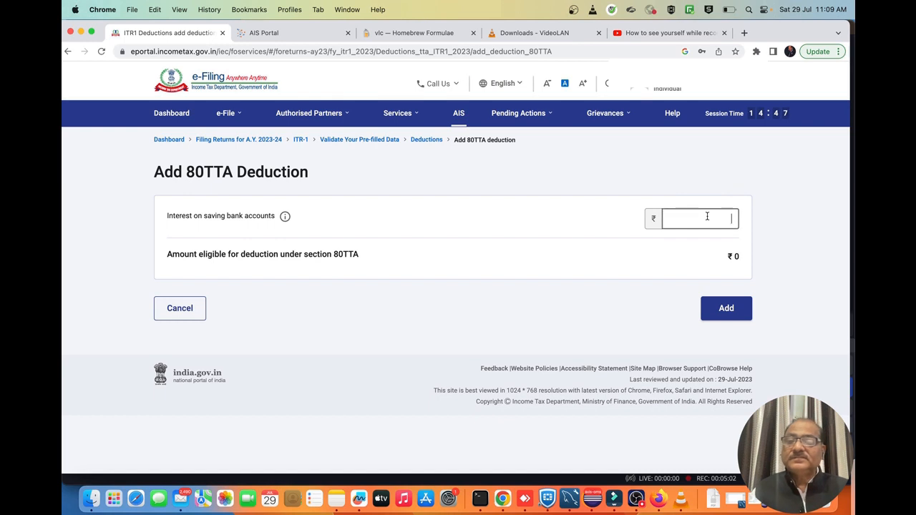
pyautogui.write('1')
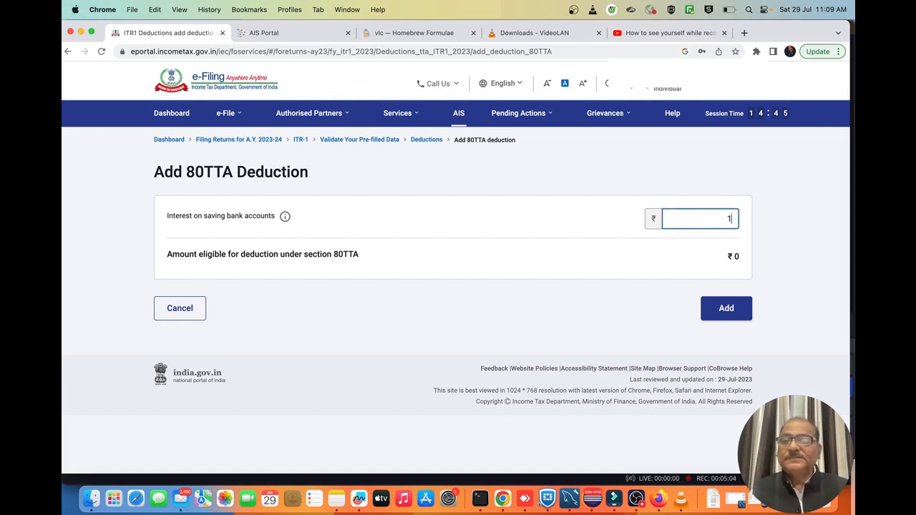
pyautogui.write('0000')
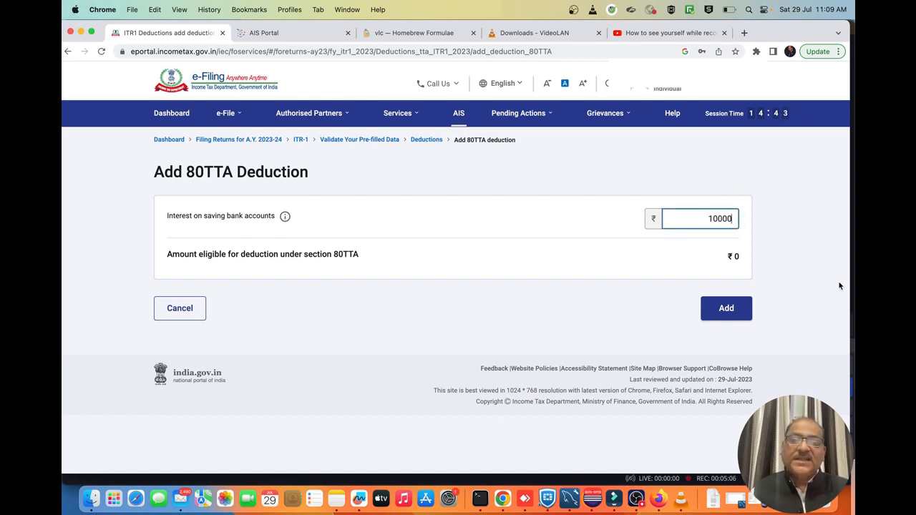
pyautogui.click(741, 308)
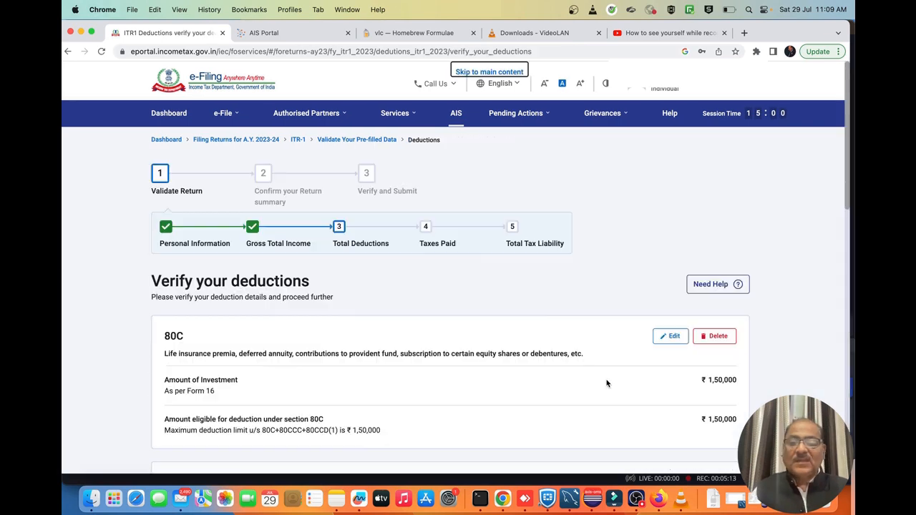
# Check the total deductions and confirm the deductions section of the return
pyautogui.scroll(-10, 607, 384)
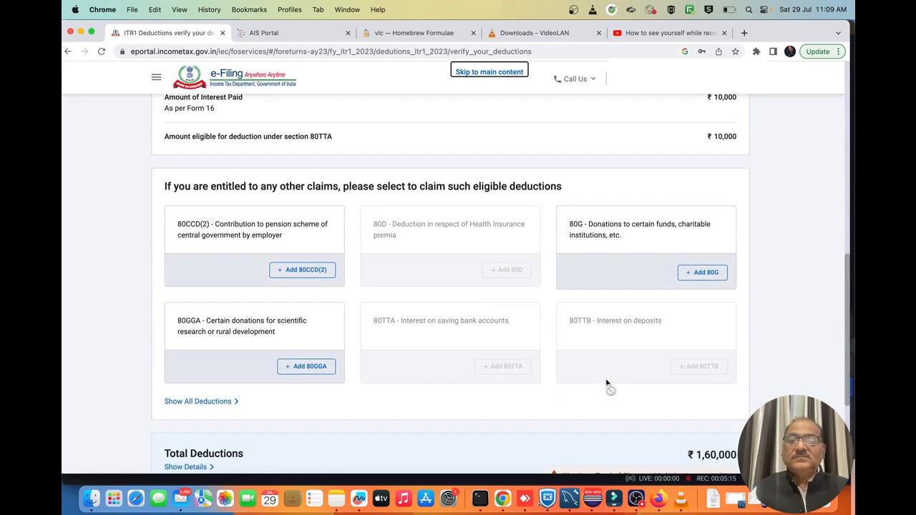
pyautogui.scroll(-3, 607, 383)
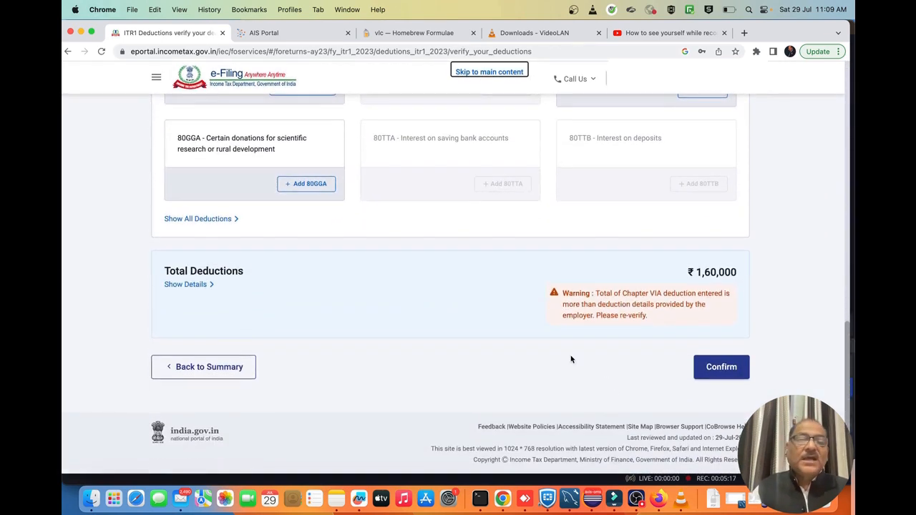
pyautogui.tripleClick(705, 275)
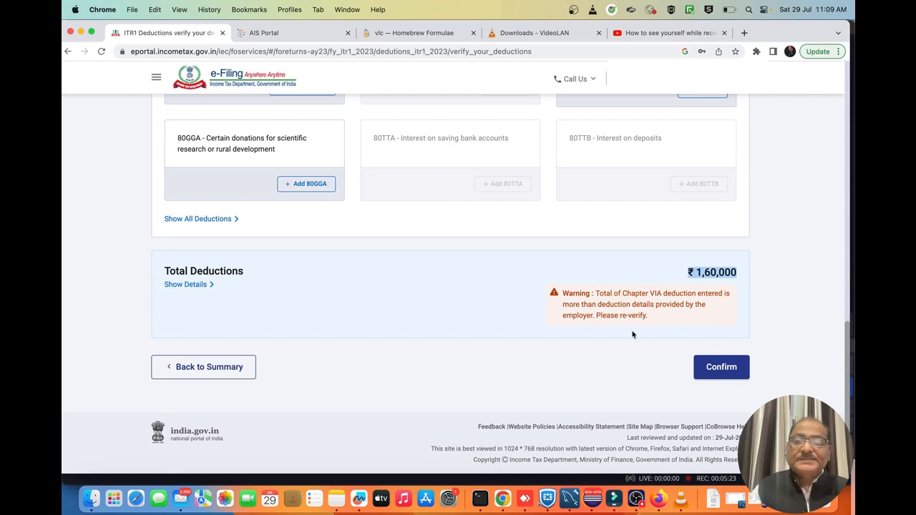
pyautogui.click(723, 367)
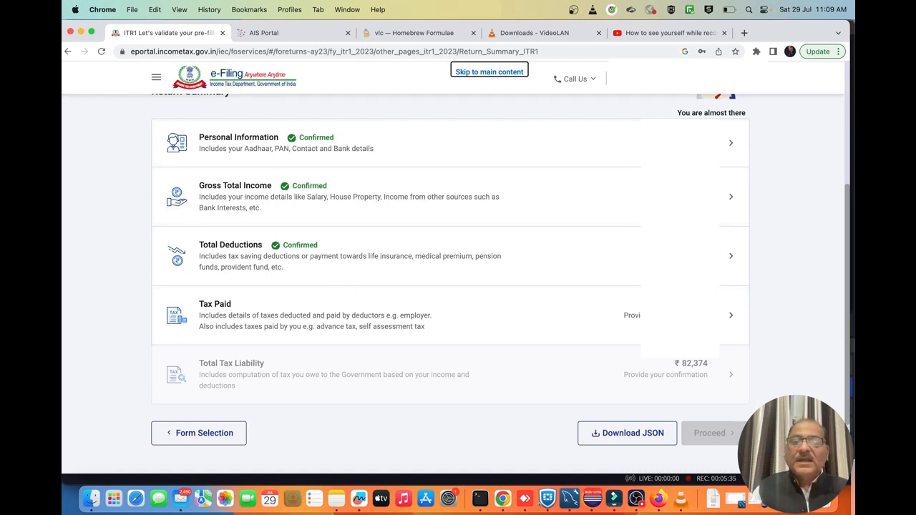
# Open the Tax Paid section and verify the TDS, TCS, advance tax and total taxes paid details
pyautogui.click(729, 317)
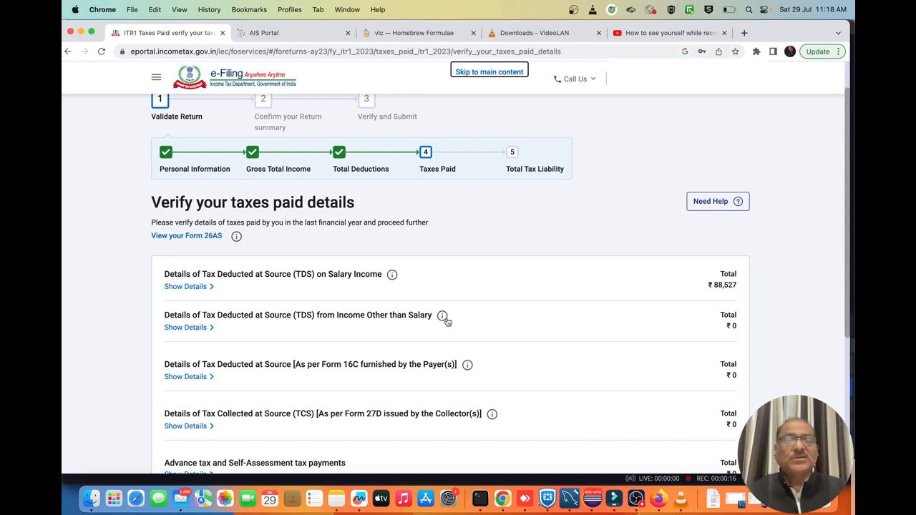
pyautogui.scroll(-1, 446, 321)
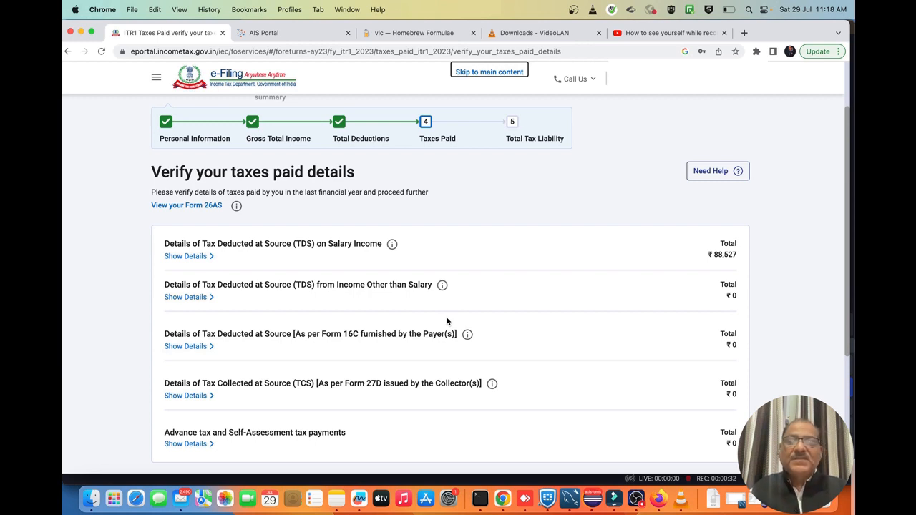
pyautogui.scroll(-1, 447, 322)
pyautogui.scroll(-1, 448, 322)
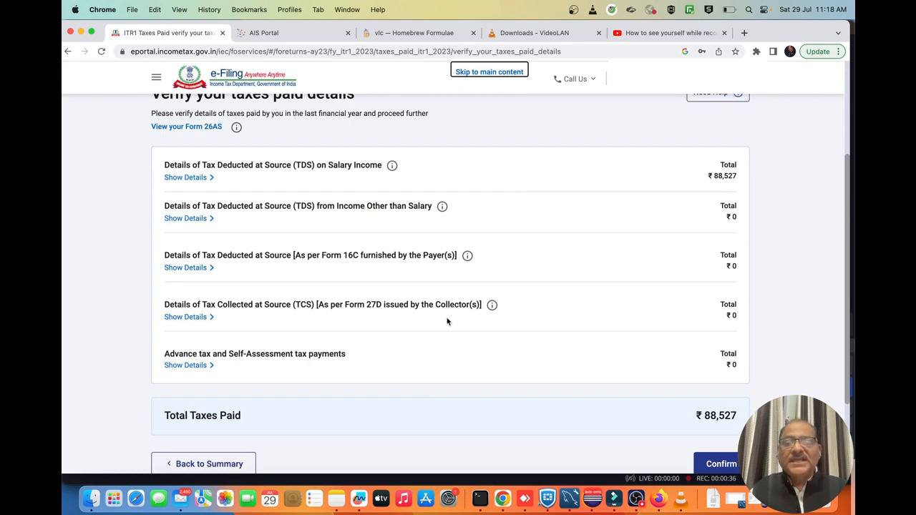
pyautogui.scroll(-2, 448, 321)
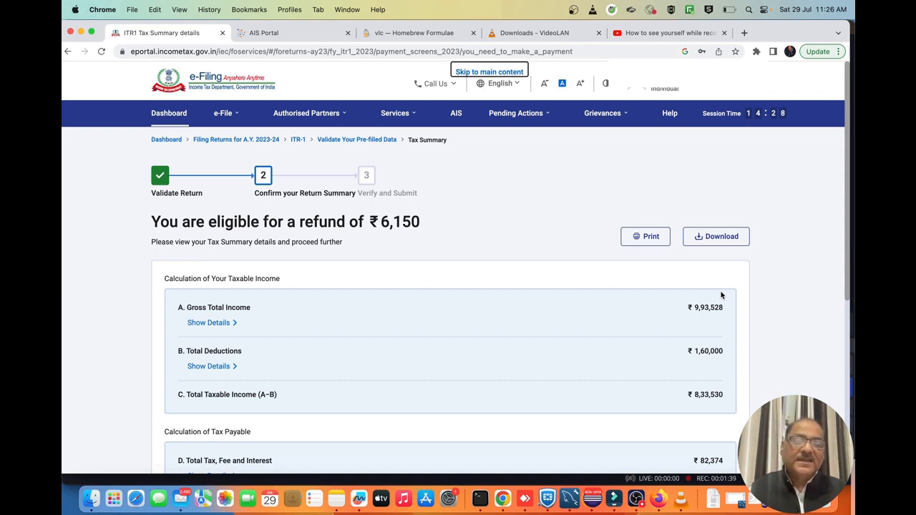
# Review the tax summary's taxable income and tax payable calculations, and highlight the refund amount
pyautogui.scroll(-3, 722, 295)
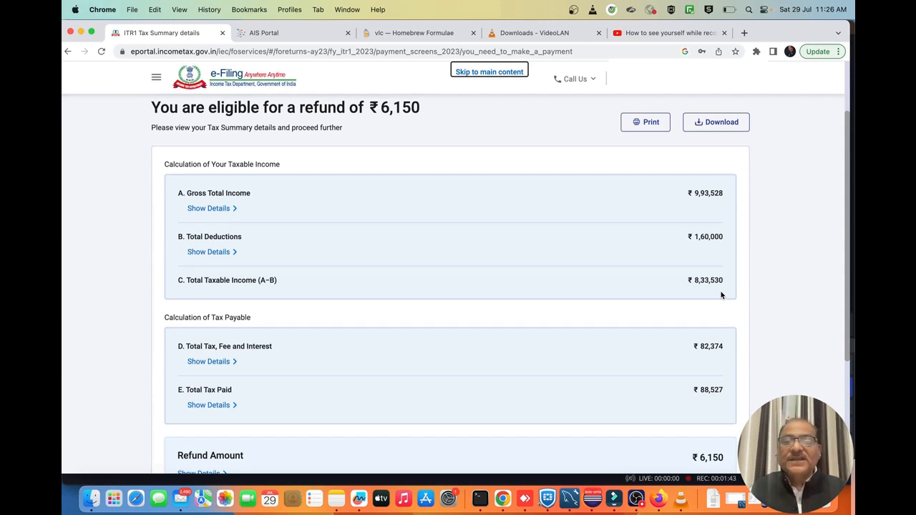
pyautogui.scroll(-1, 722, 295)
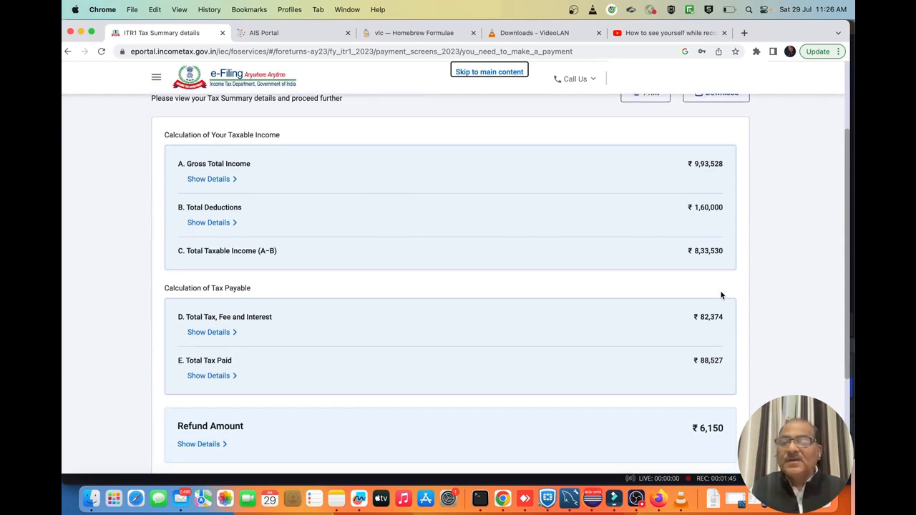
pyautogui.scroll(-2, 722, 295)
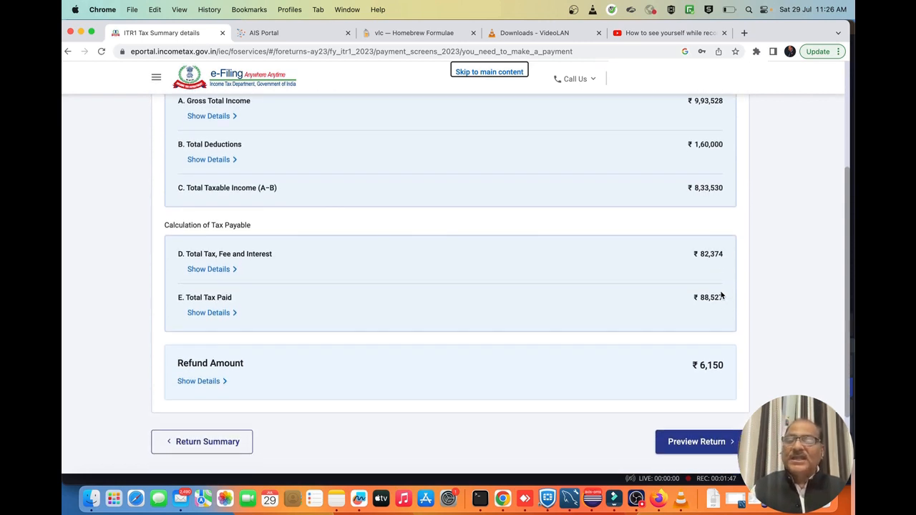
pyautogui.scroll(-1, 722, 295)
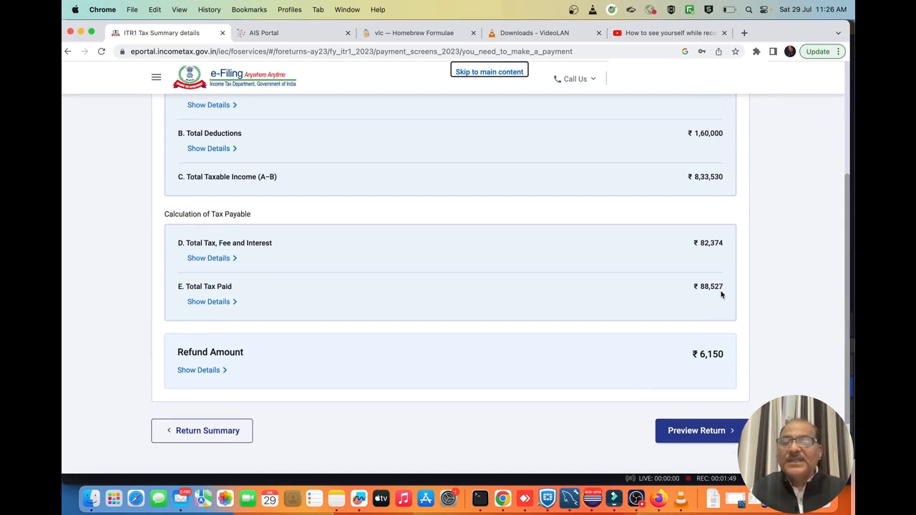
pyautogui.scroll(-1, 579, 247)
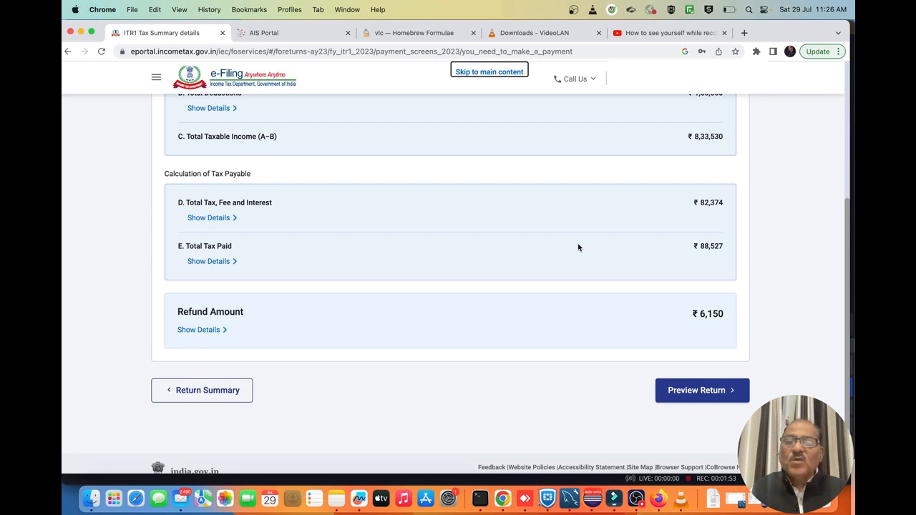
pyautogui.tripleClick(704, 315)
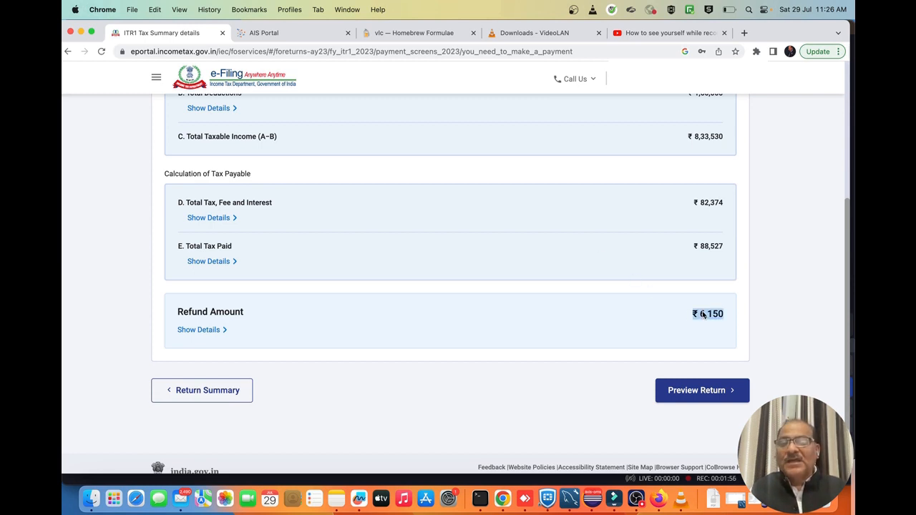
# Open the return preview stage, accept the declaration in the capacity of Self, and proceed to the full preview
pyautogui.click(709, 392)
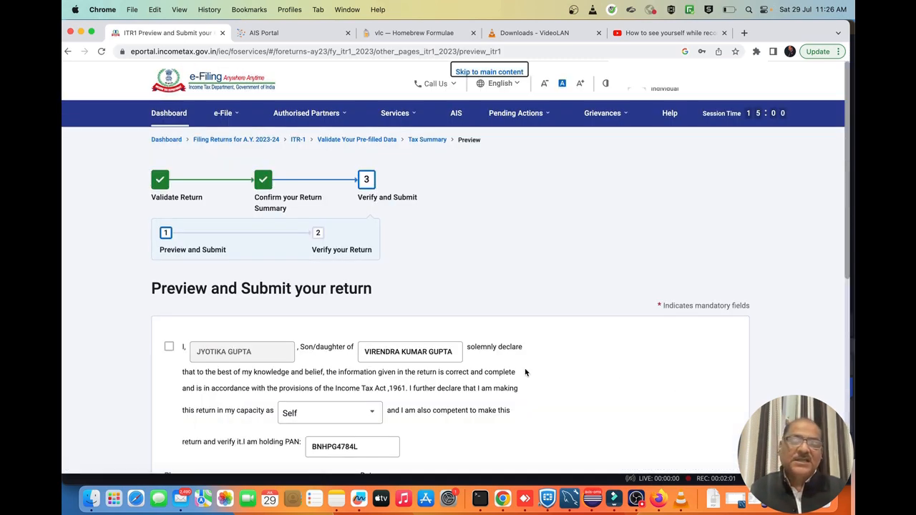
pyautogui.scroll(-5, 525, 373)
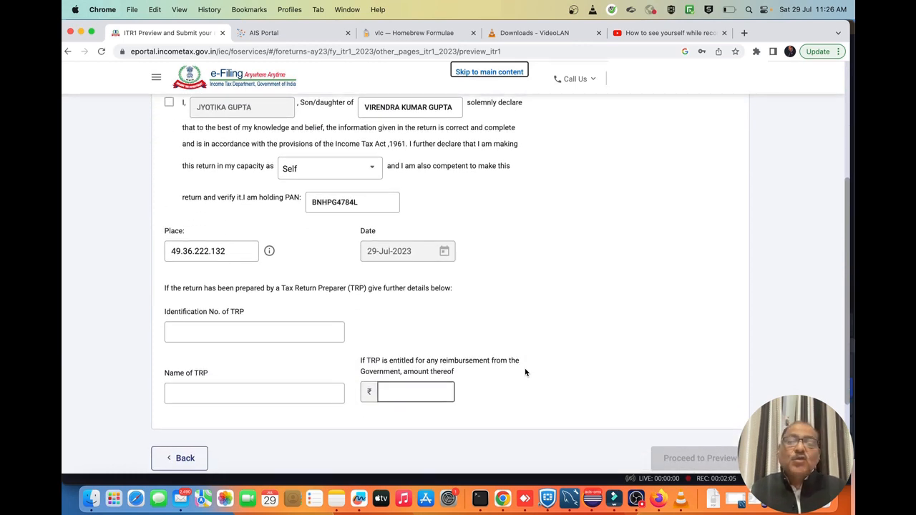
pyautogui.scroll(1, 525, 372)
pyautogui.scroll(-3, 525, 372)
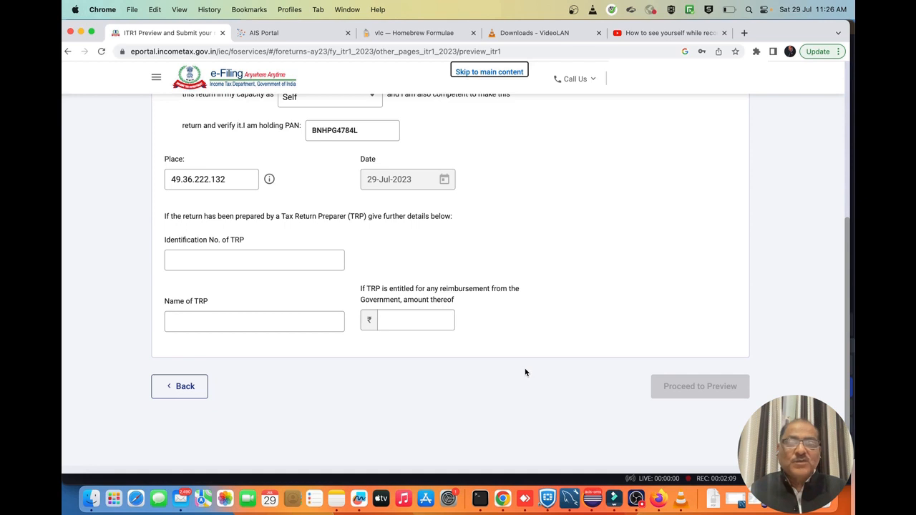
pyautogui.scroll(3, 525, 372)
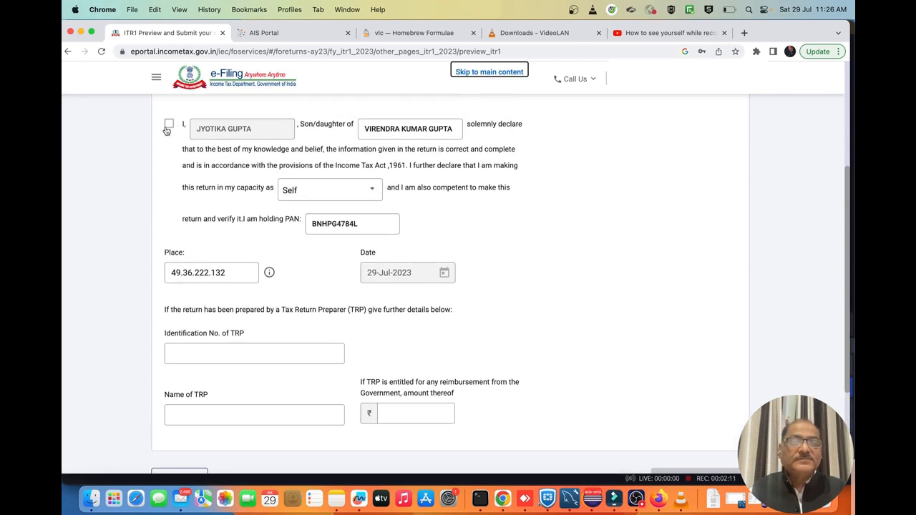
pyautogui.click(168, 125)
pyautogui.scroll(-4, 286, 243)
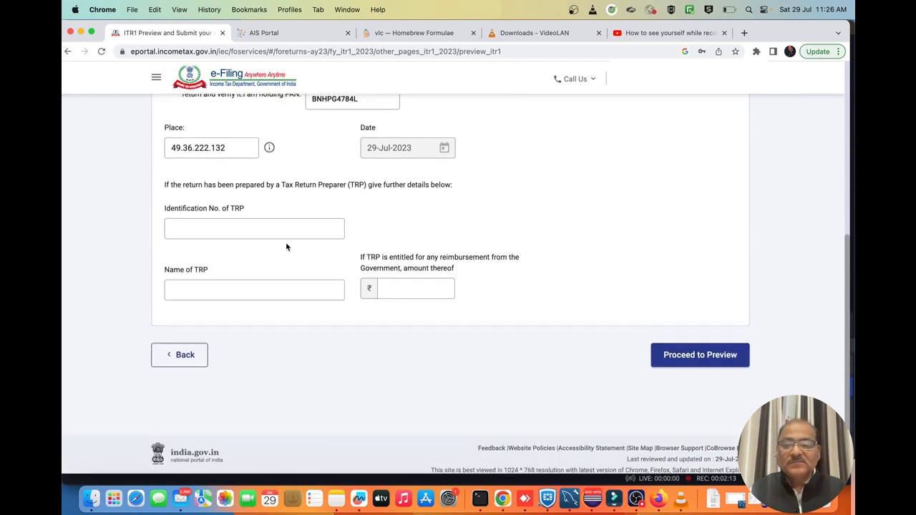
pyautogui.click(675, 360)
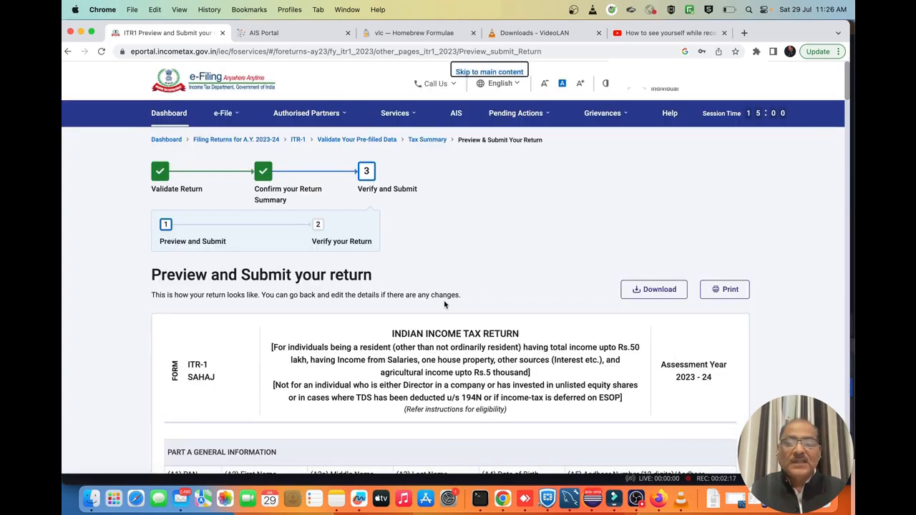
# Review the previewed ITR-1 form from general information through income, deductions, tax computation and bank details to the verification section
pyautogui.scroll(-3, 445, 304)
pyautogui.scroll(-10, 445, 304)
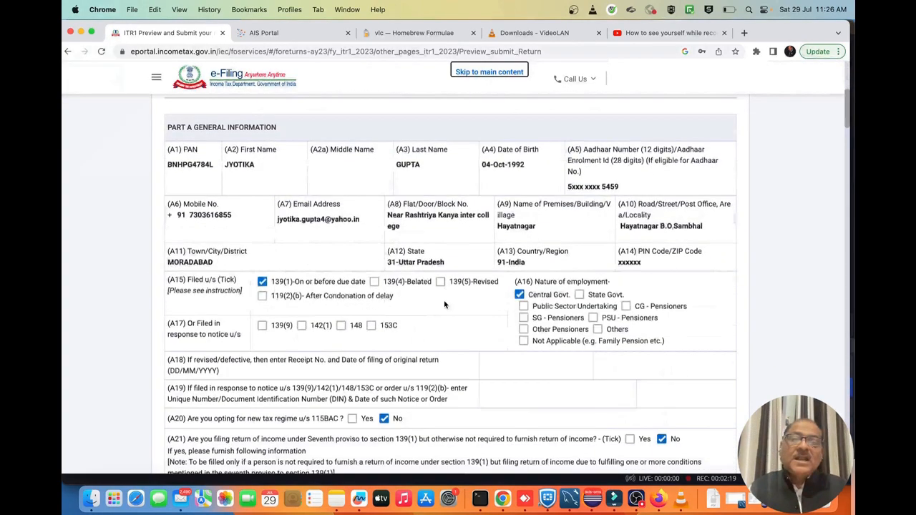
pyautogui.scroll(-12, 444, 304)
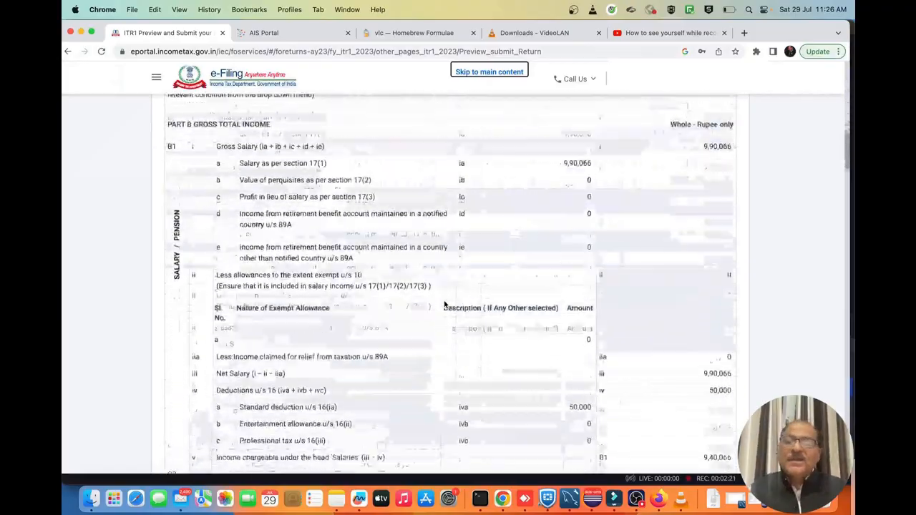
pyautogui.scroll(-20, 444, 304)
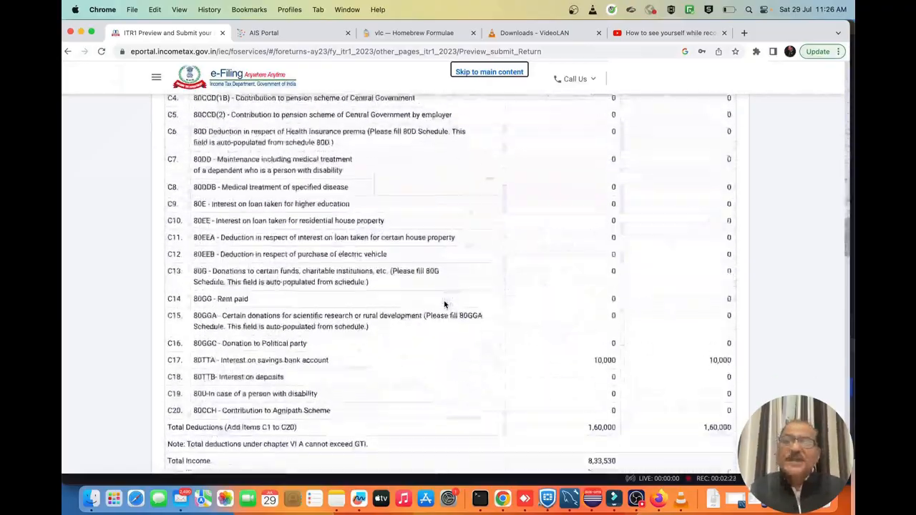
pyautogui.scroll(-20, 444, 304)
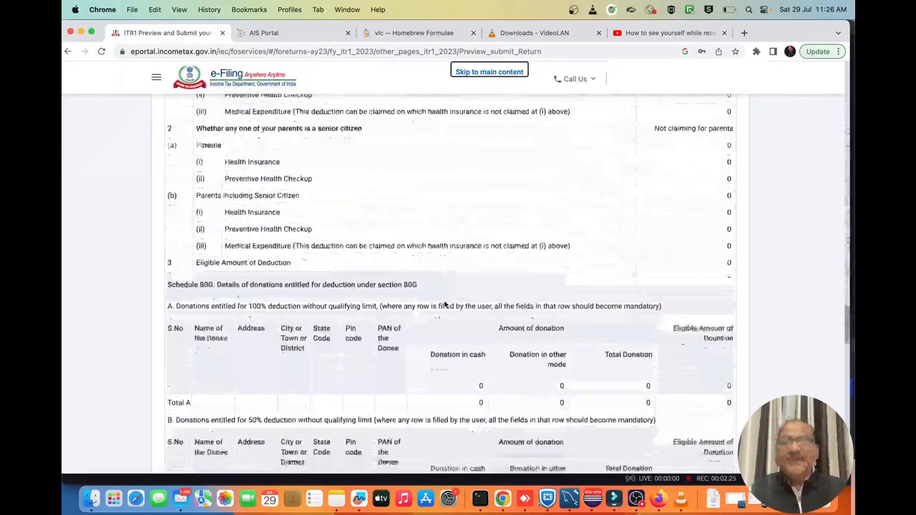
pyautogui.scroll(20, 444, 304)
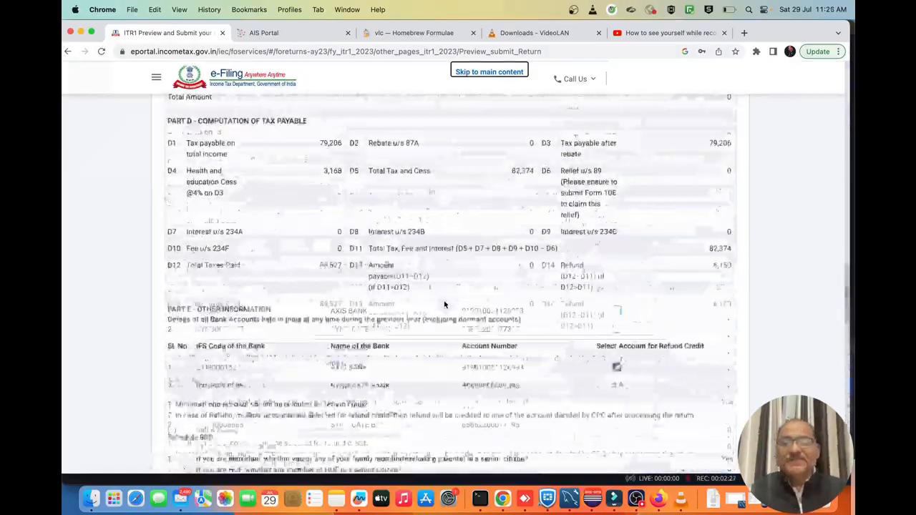
pyautogui.scroll(20, 444, 304)
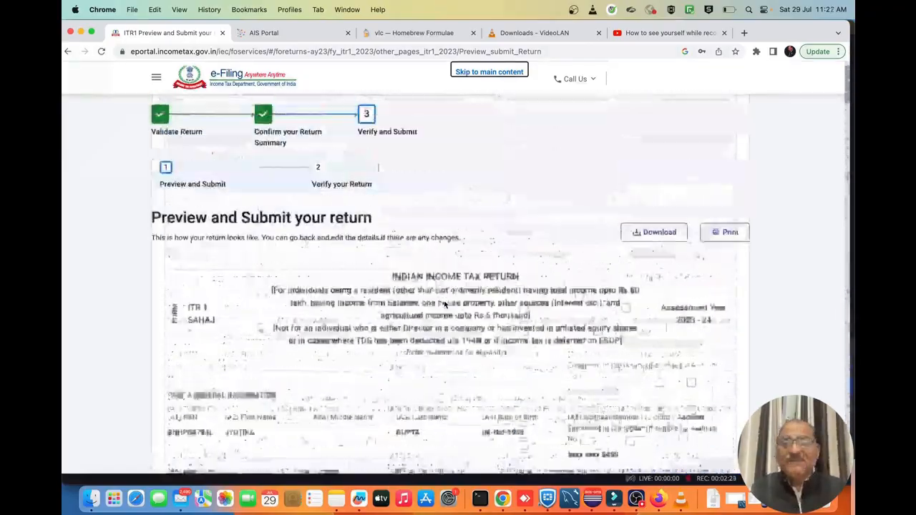
pyautogui.scroll(-3, 443, 304)
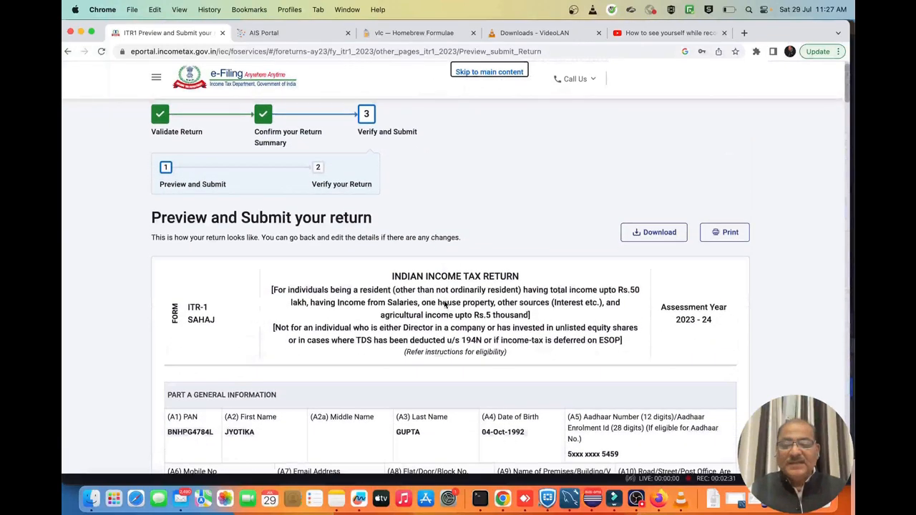
pyautogui.scroll(-20, 444, 304)
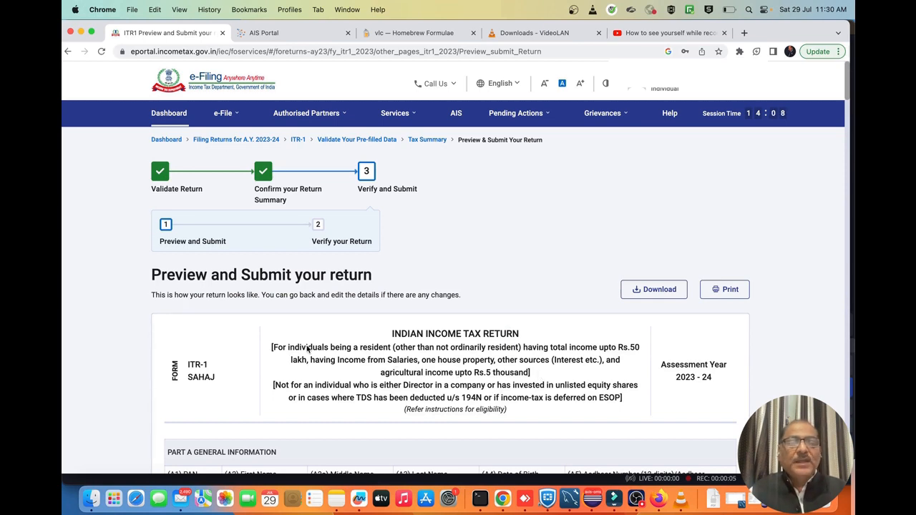
pyautogui.scroll(-5, 308, 349)
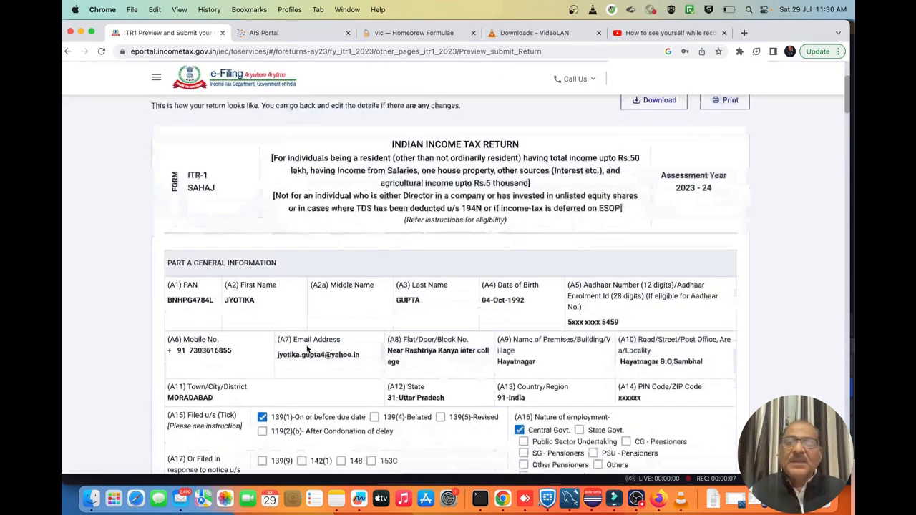
pyautogui.scroll(-10, 307, 348)
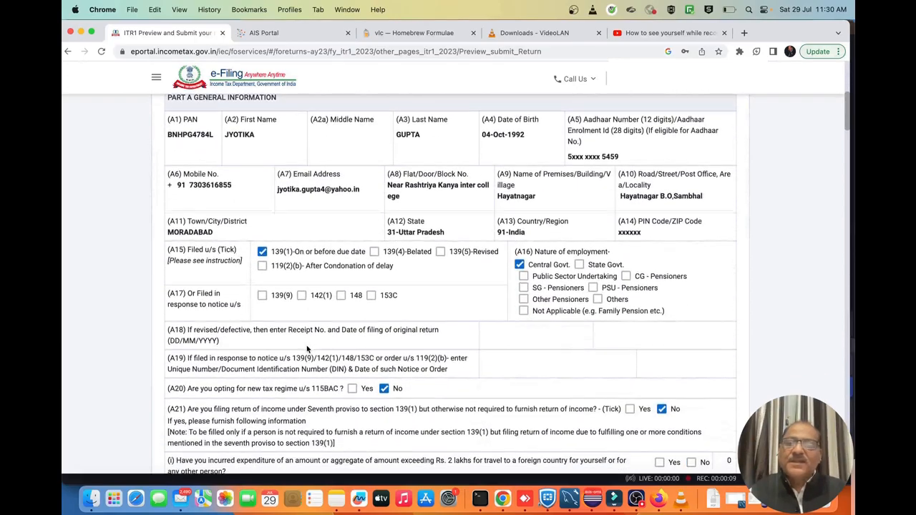
pyautogui.scroll(-15, 307, 348)
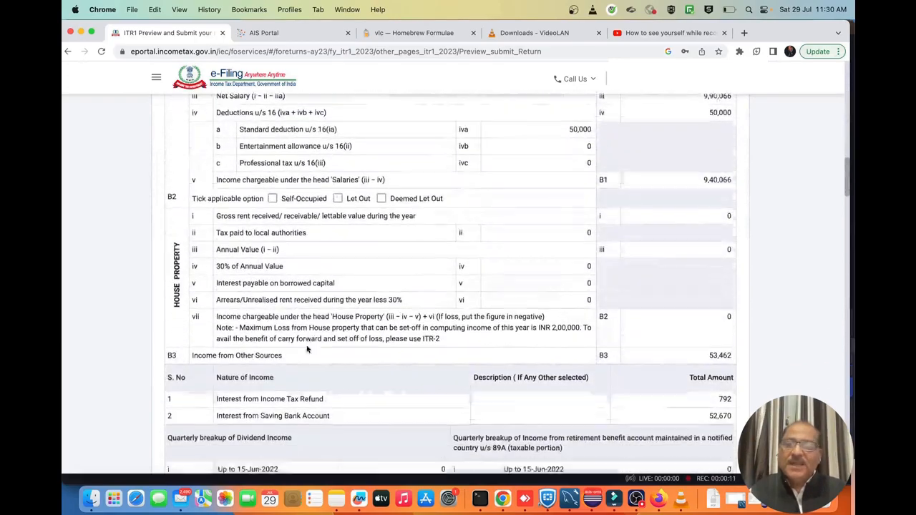
pyautogui.scroll(-15, 307, 349)
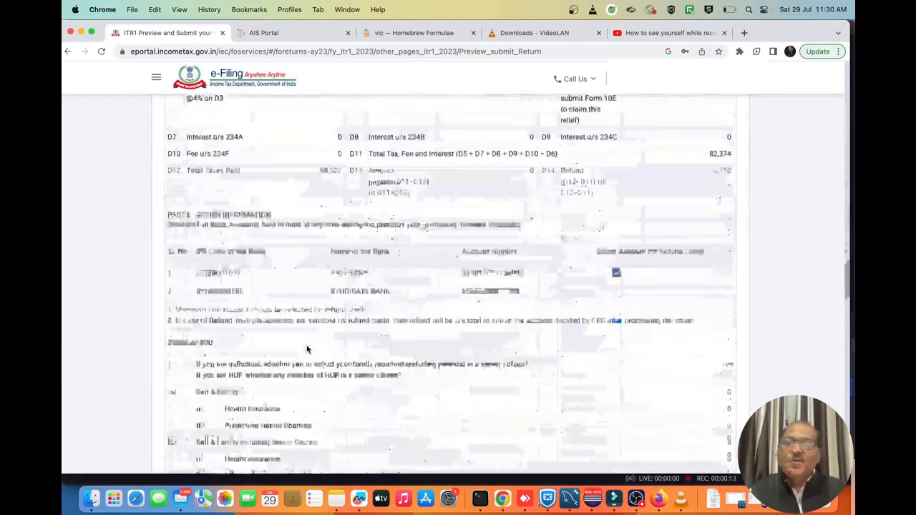
pyautogui.scroll(-15, 307, 349)
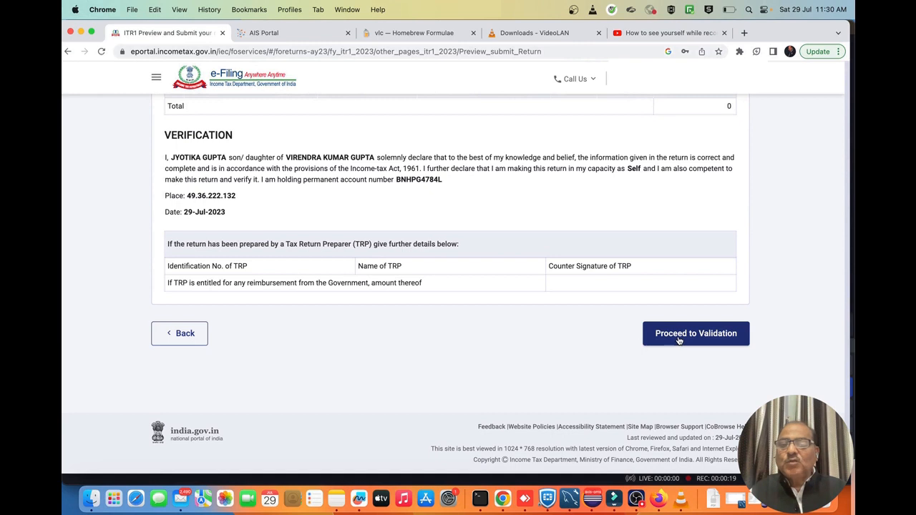
# Validate the return and continue to verification with e-Verify Now as the verification method
pyautogui.click(681, 334)
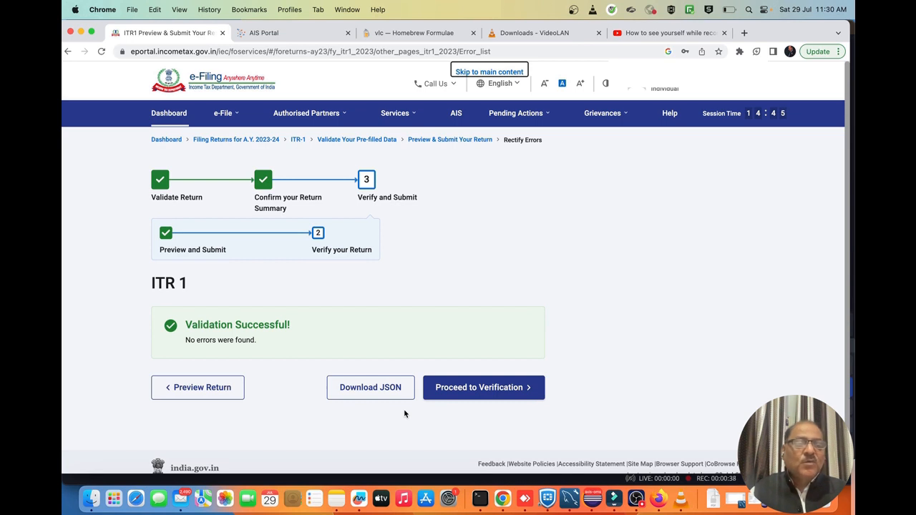
pyautogui.click(483, 391)
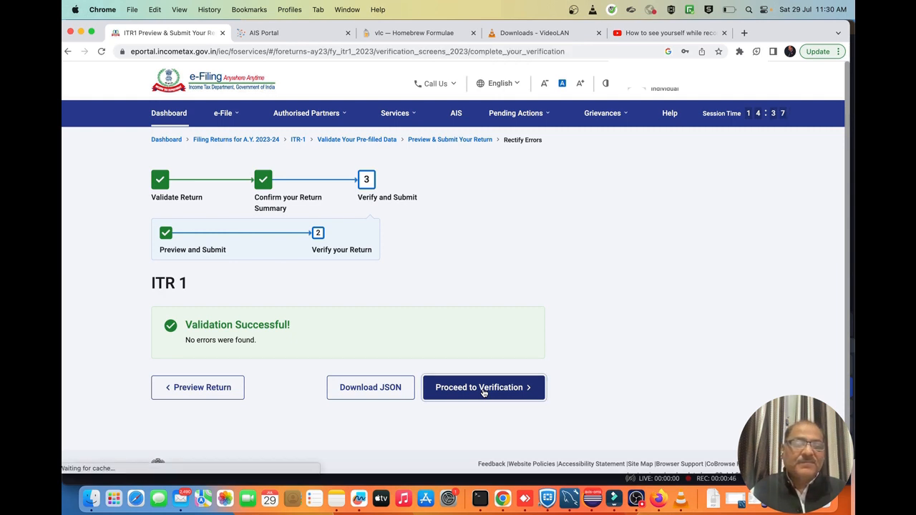
pyautogui.scroll(-5, 363, 384)
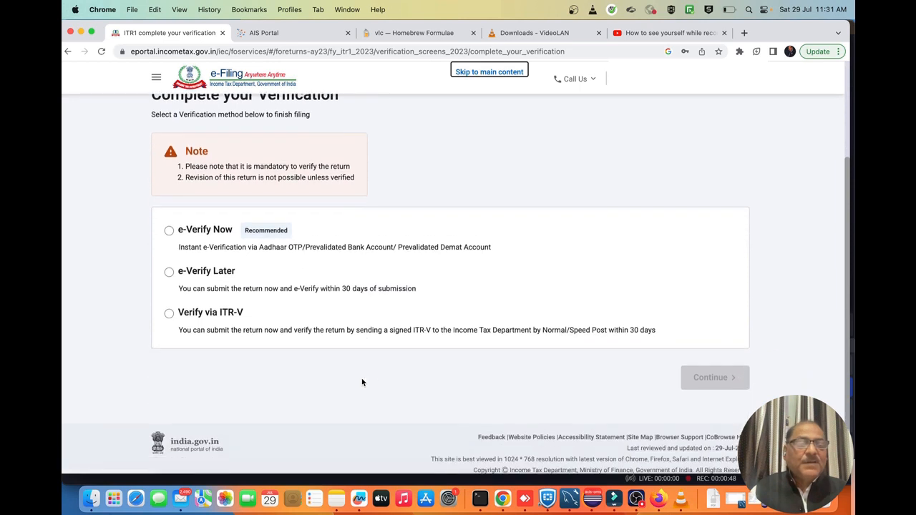
pyautogui.scroll(1, 362, 383)
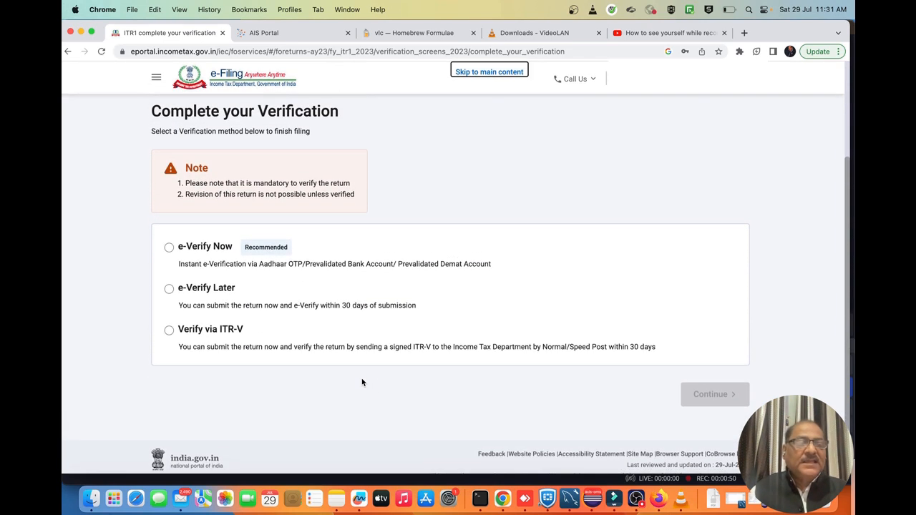
pyautogui.click(169, 248)
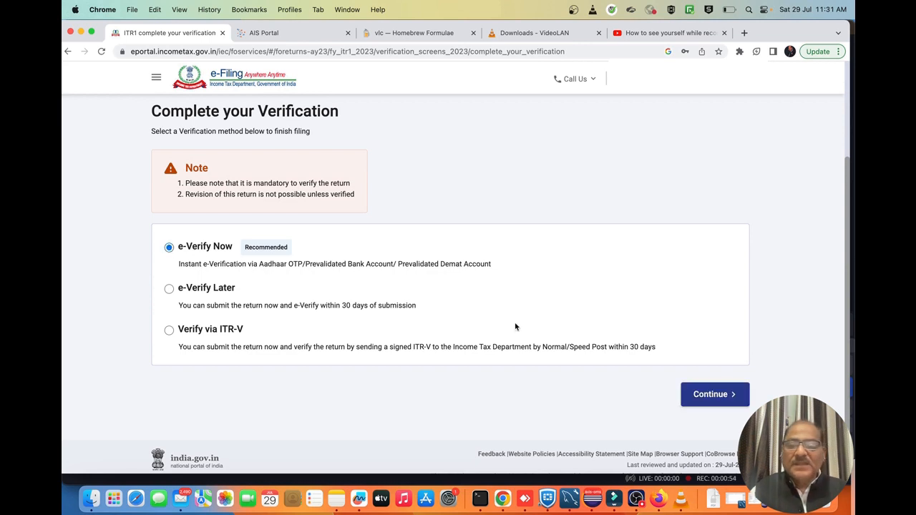
pyautogui.click(723, 400)
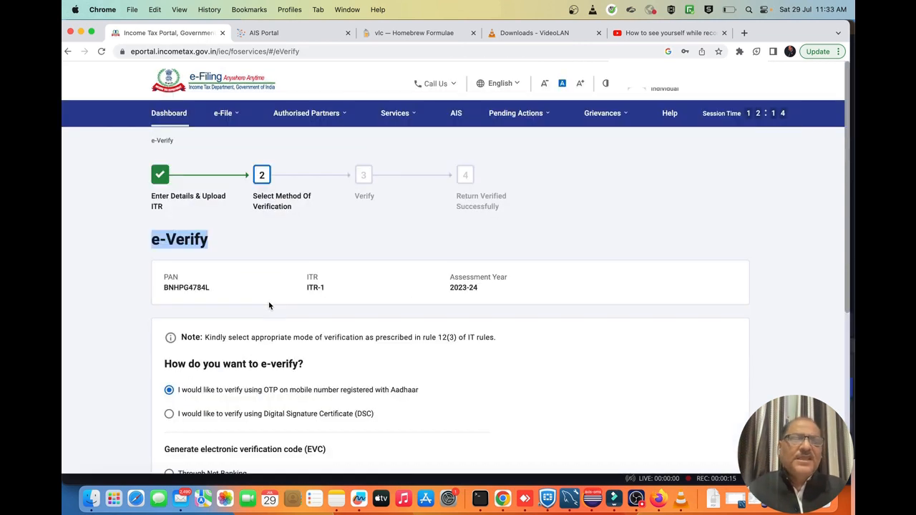
# Keep OTP on the Aadhaar-registered mobile number as the e-verification method, agree to validate the Aadhaar details, and generate the OTP
pyautogui.scroll(-3, 270, 306)
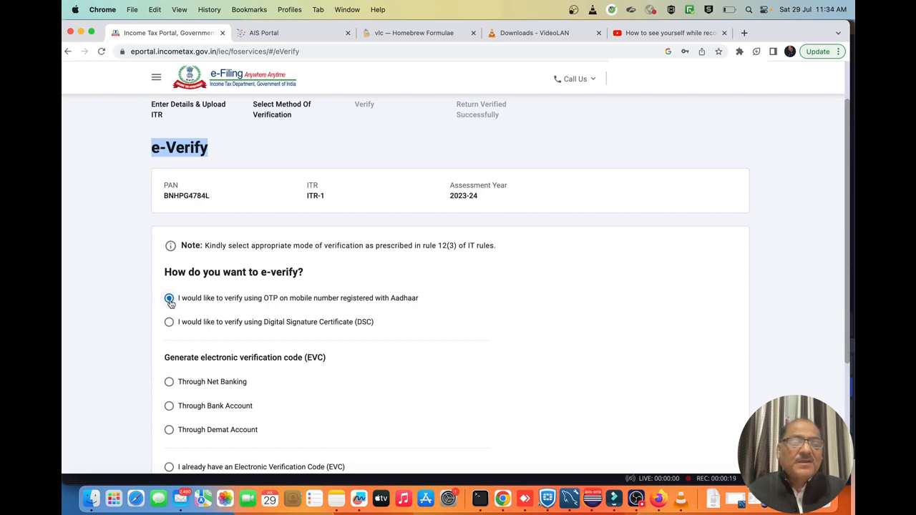
pyautogui.scroll(-1, 170, 304)
pyautogui.scroll(-1, 204, 276)
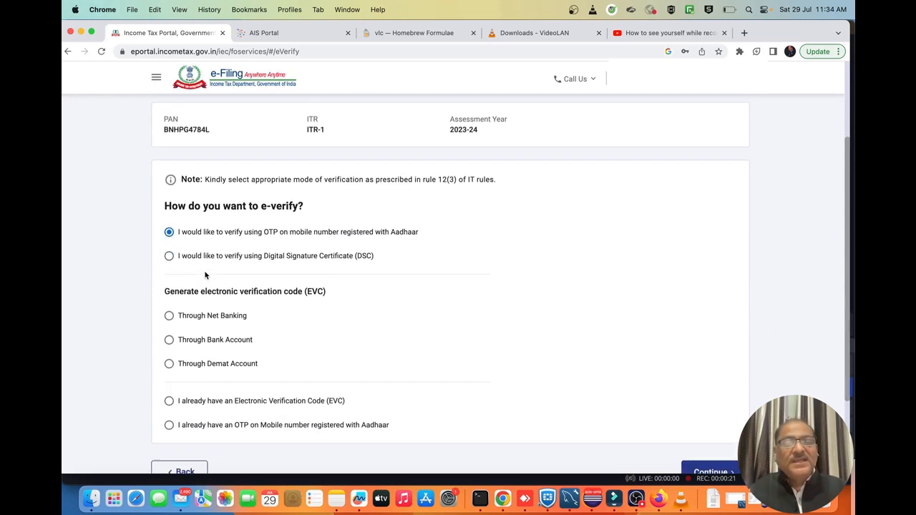
pyautogui.scroll(-1, 204, 275)
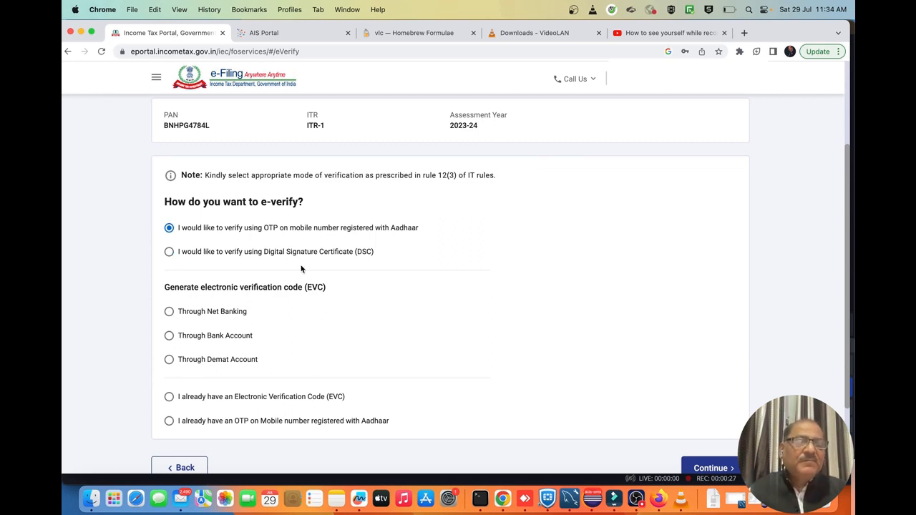
pyautogui.scroll(-3, 301, 269)
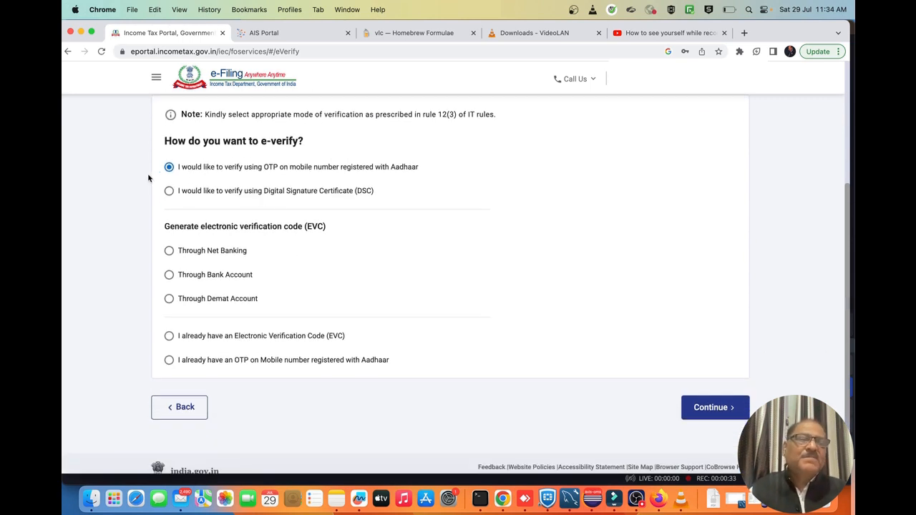
pyautogui.click(706, 408)
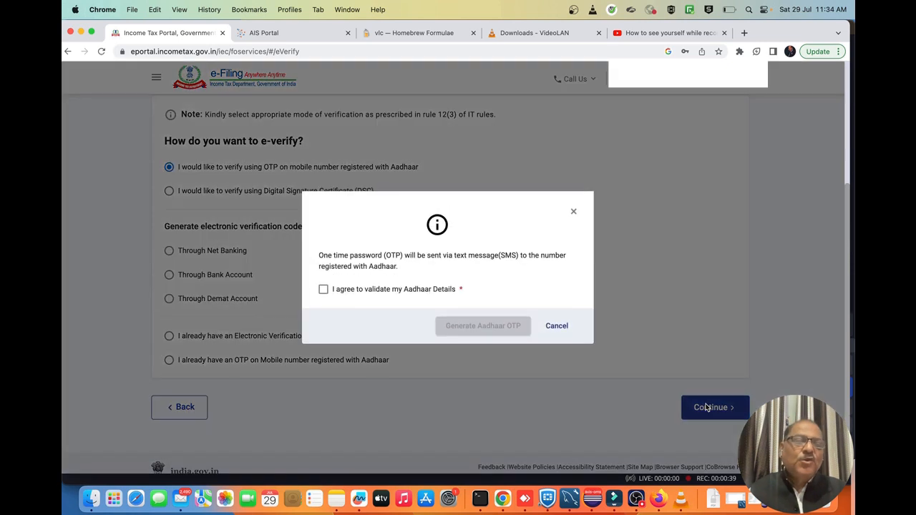
pyautogui.click(323, 290)
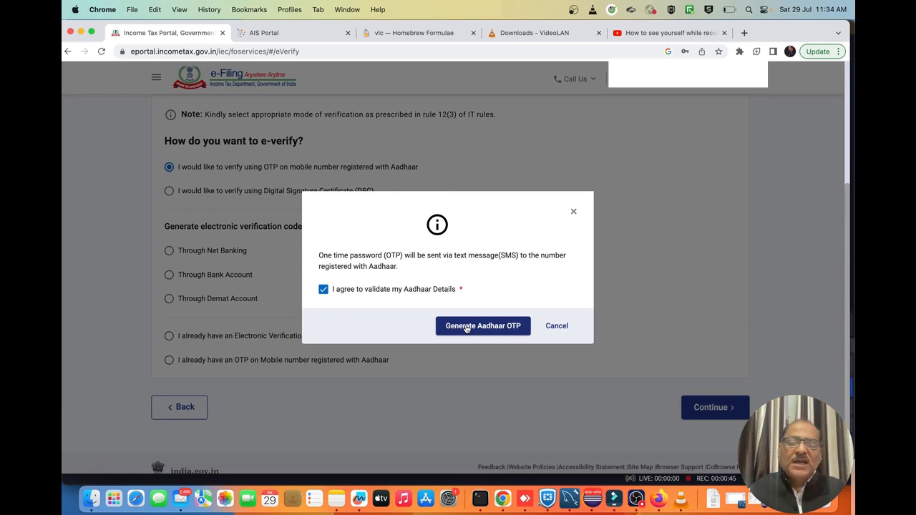
pyautogui.click(466, 328)
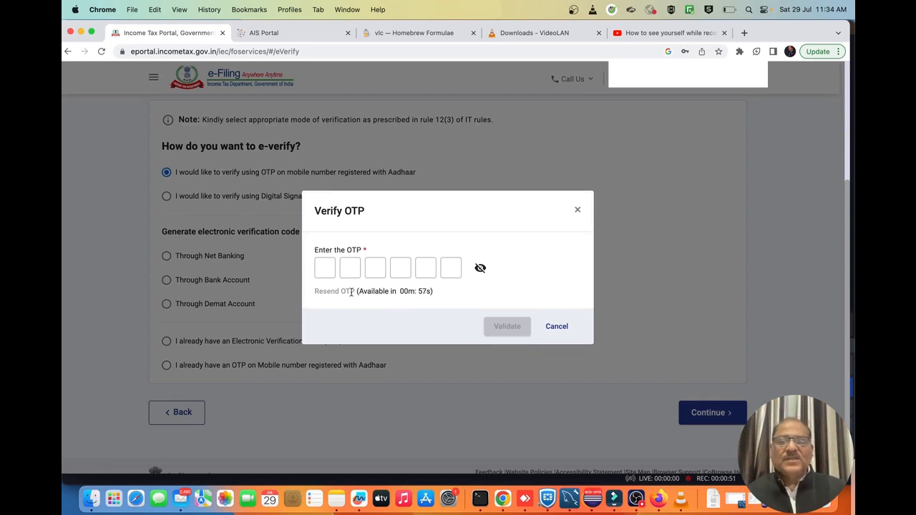
pyautogui.click(327, 270)
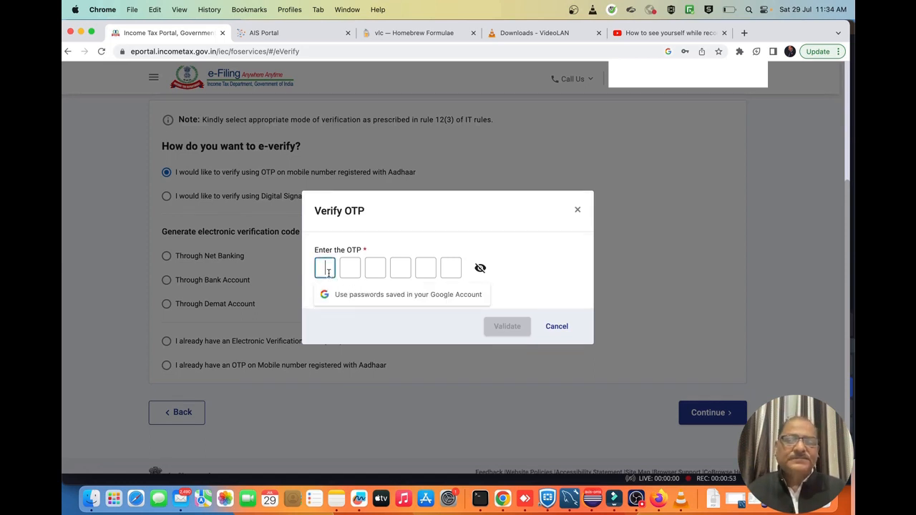
pyautogui.press('super+Tab')
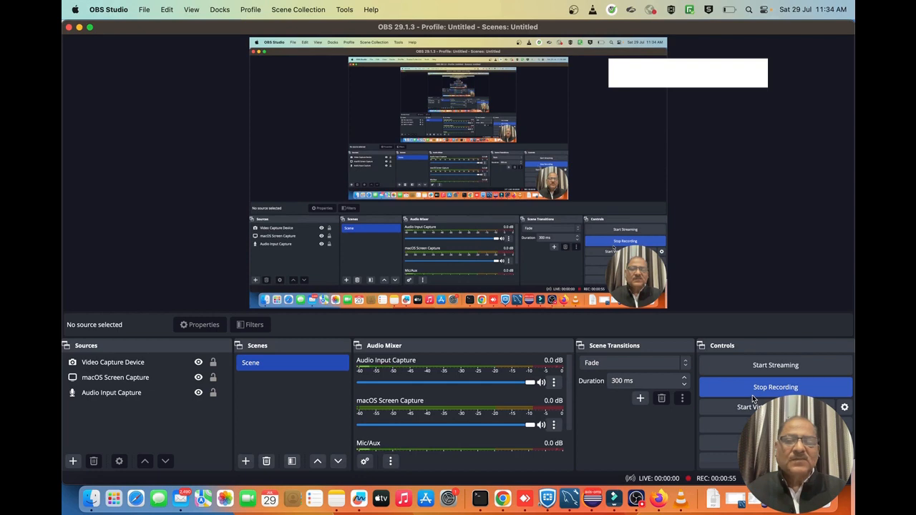